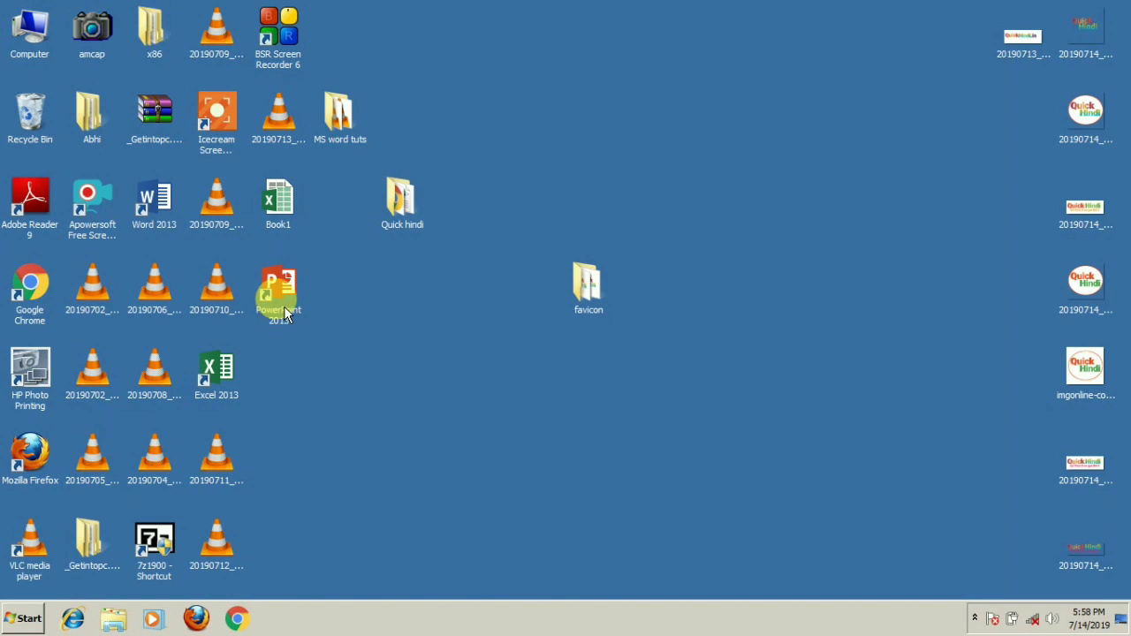
Step: Close the PowerPoint start screen and search the Start menu for 'po' without launching anything
double_click(284, 311)
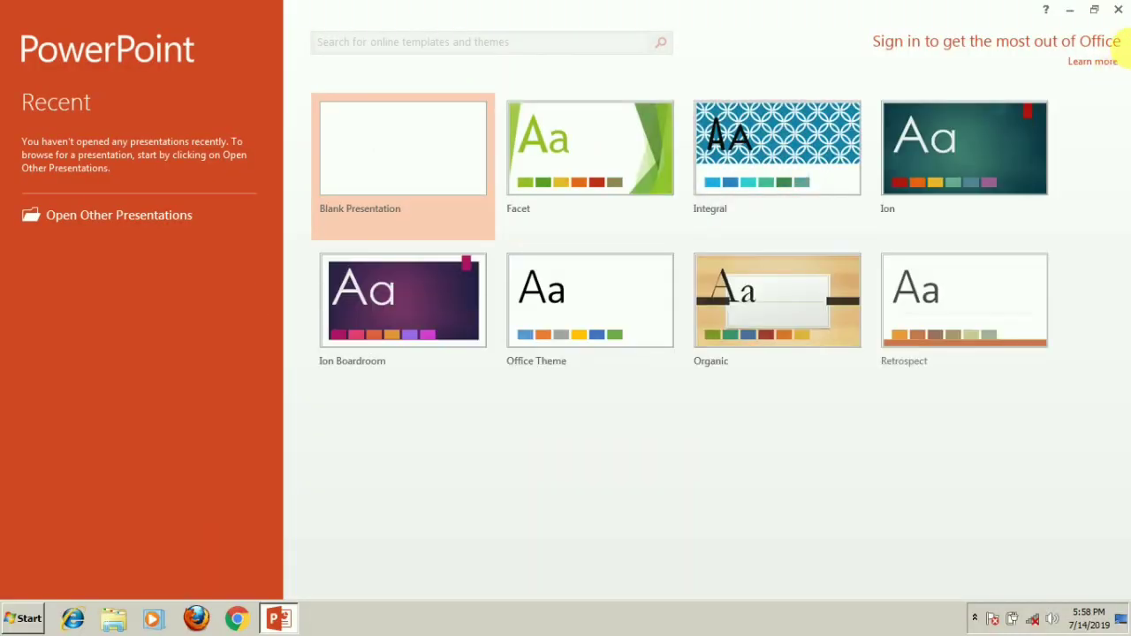
left_click(1126, 11)
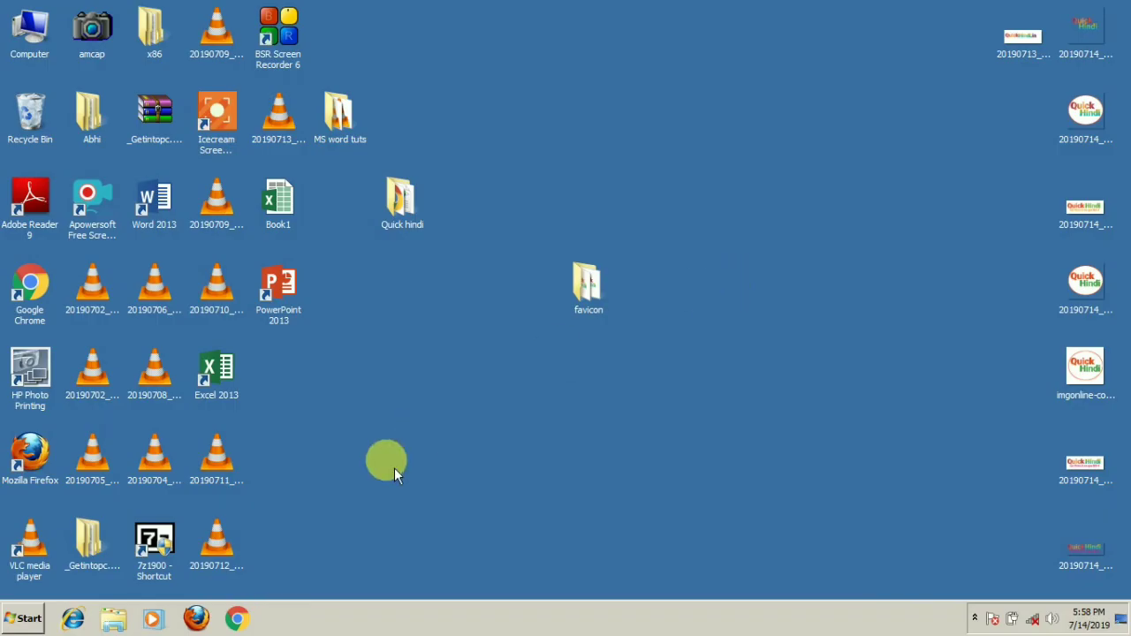
left_click(35, 620)
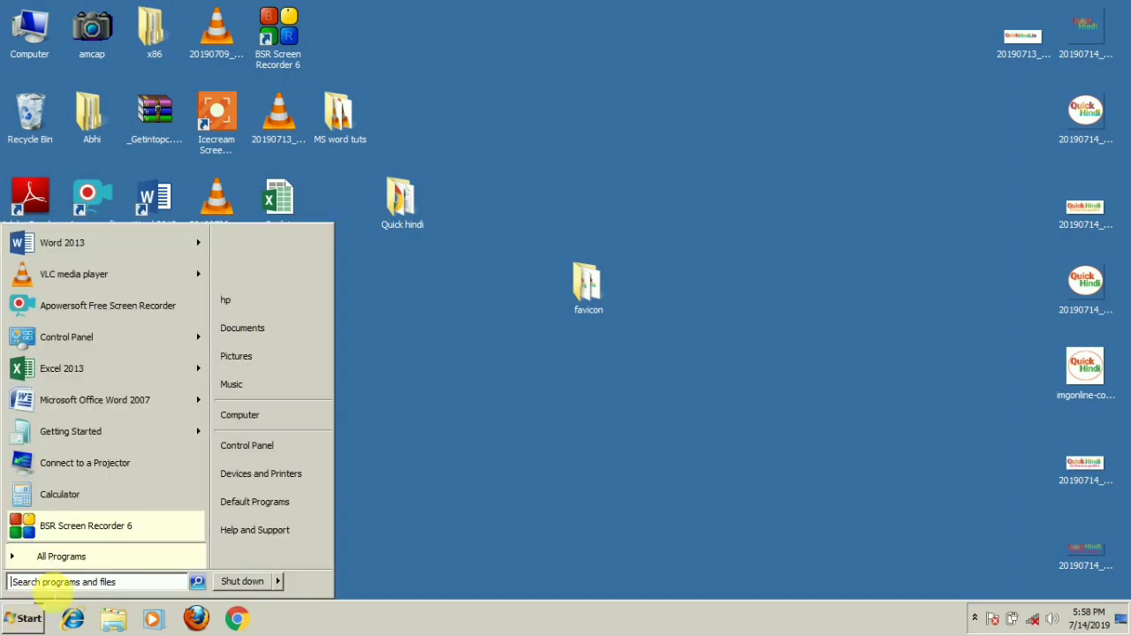
type("po")
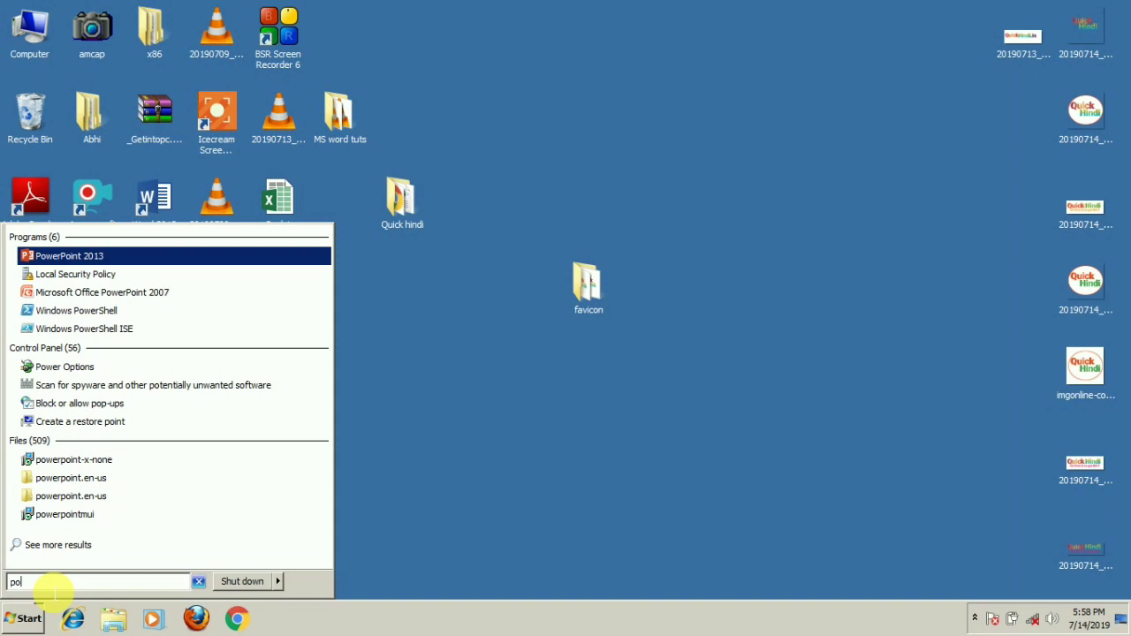
key("Up")
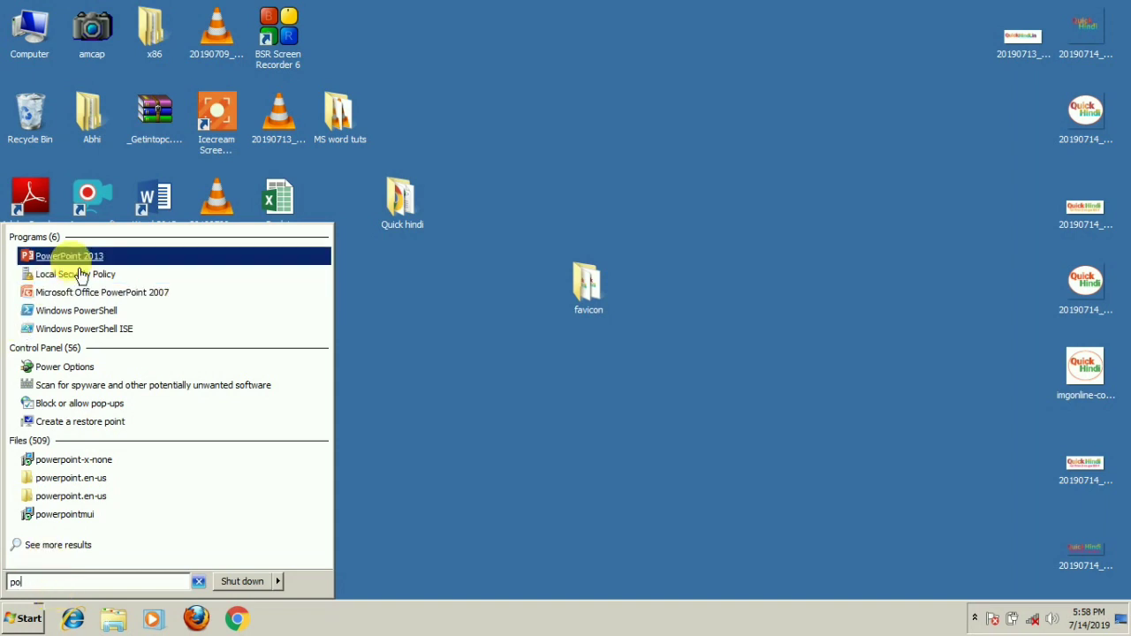
left_click(447, 402)
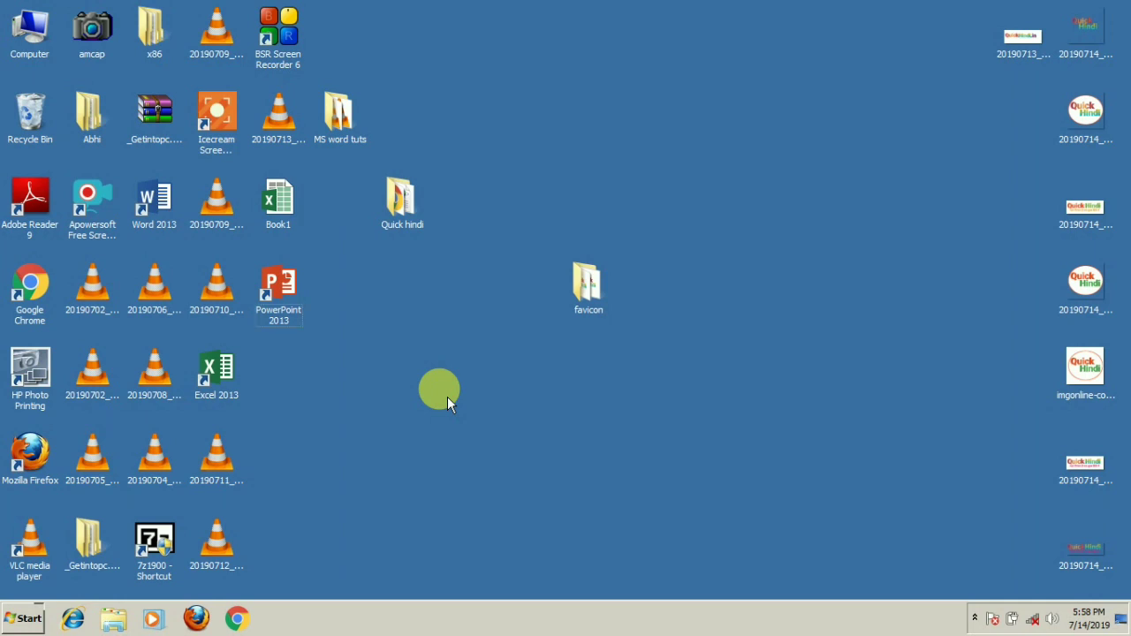
Step: Relaunch PowerPoint 2013 by running powerpnt from the Win+R Run box
key("super+r")
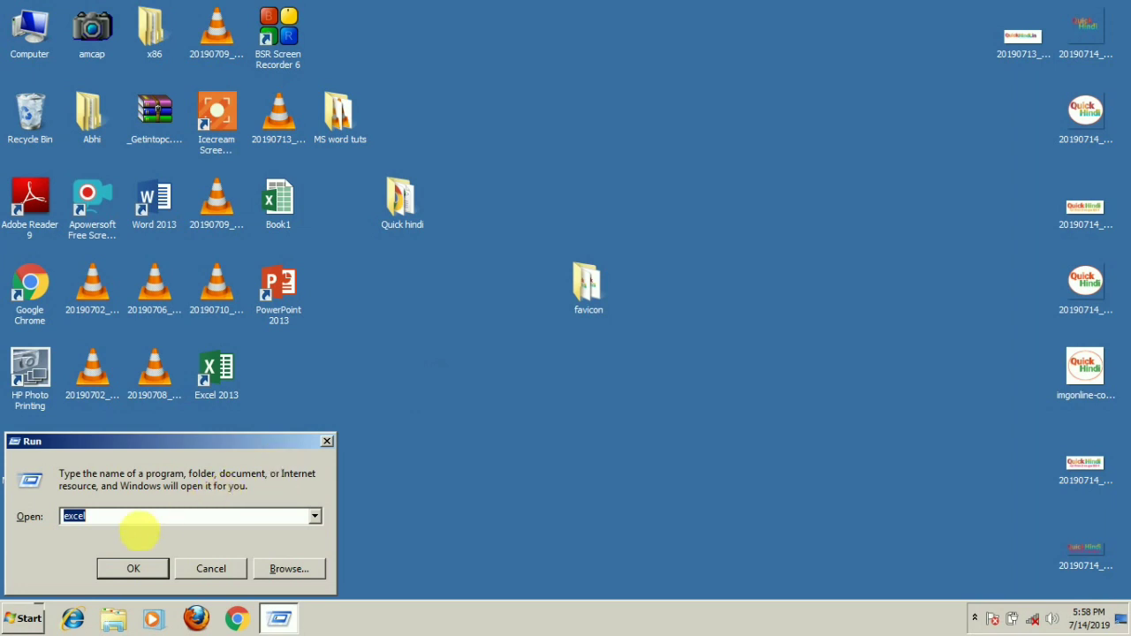
left_click(124, 522)
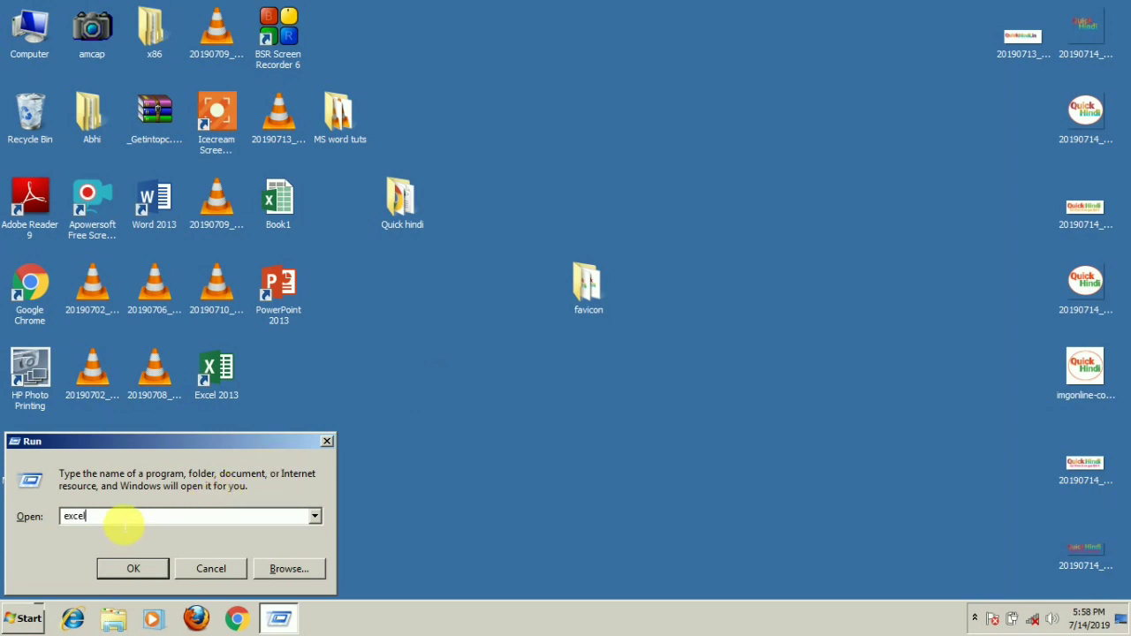
key("BackSpace")
key("BackSpace")
key("BackSpace")
key("BackSpace")
key("BackSpace")
type("po")
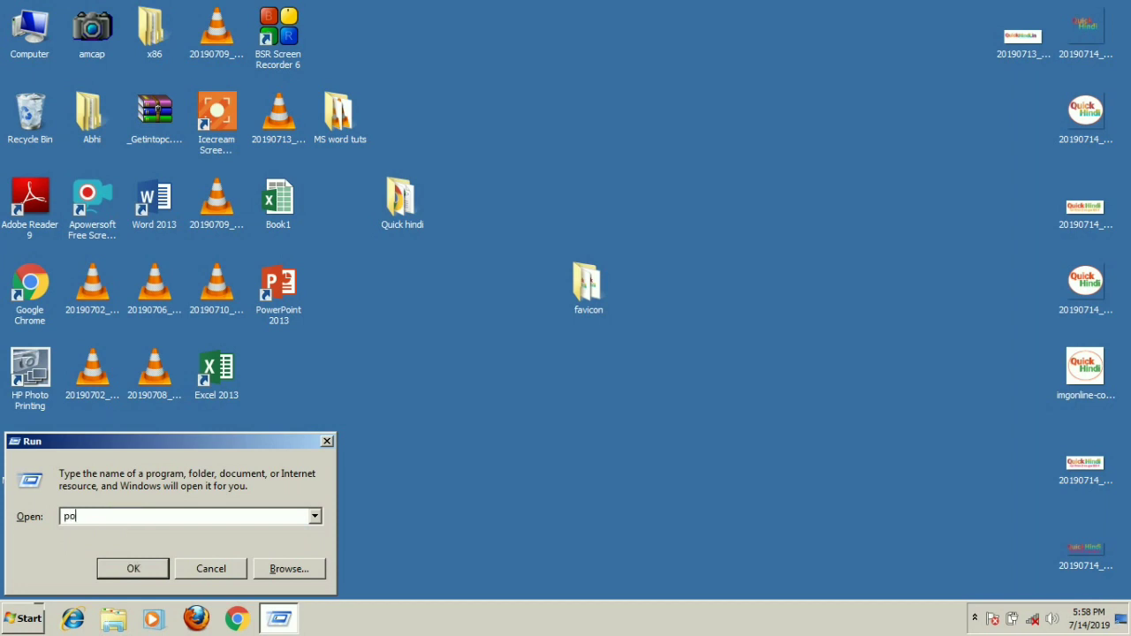
type("werp")
type("nt")
key("Return")
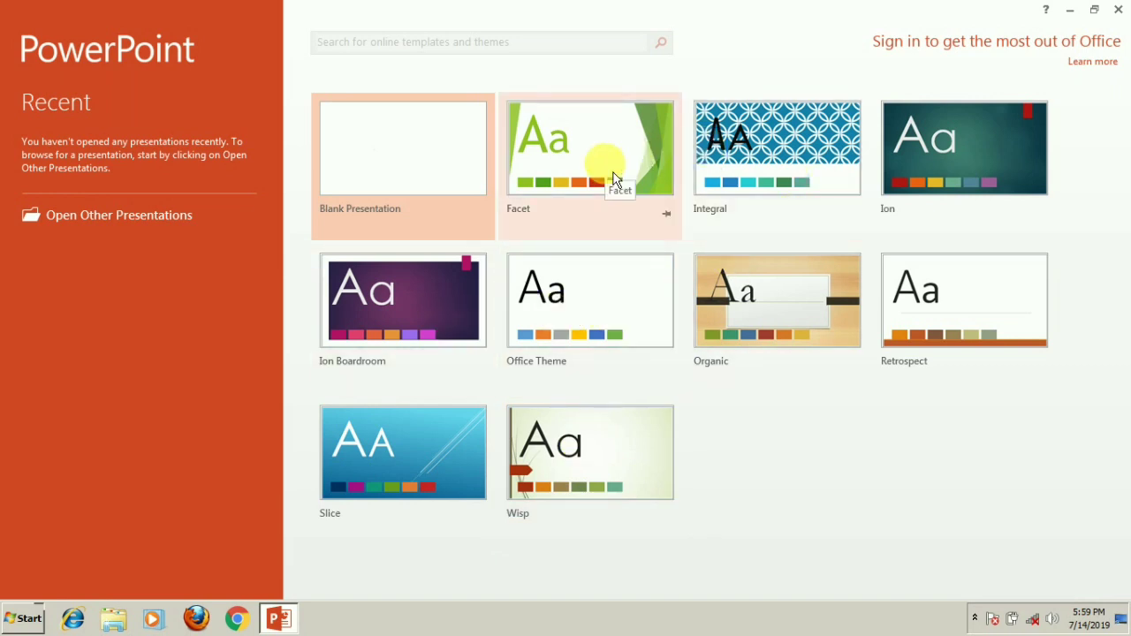
Step: Choose Blank Presentation to open Presentation1 with a single title slide
left_click(375, 179)
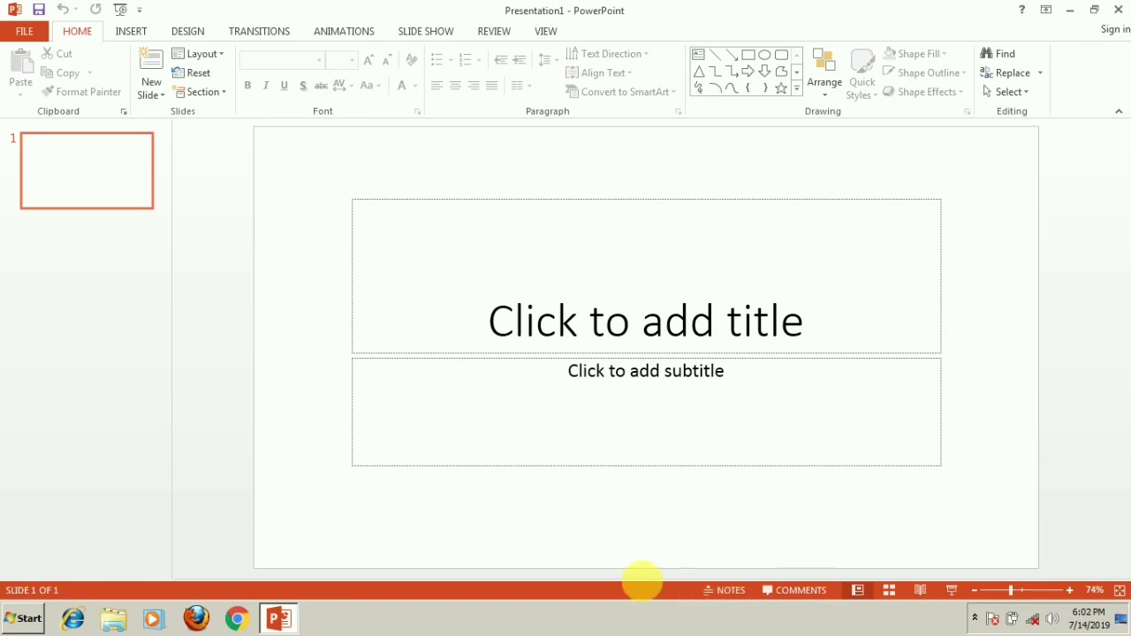
left_click(798, 593)
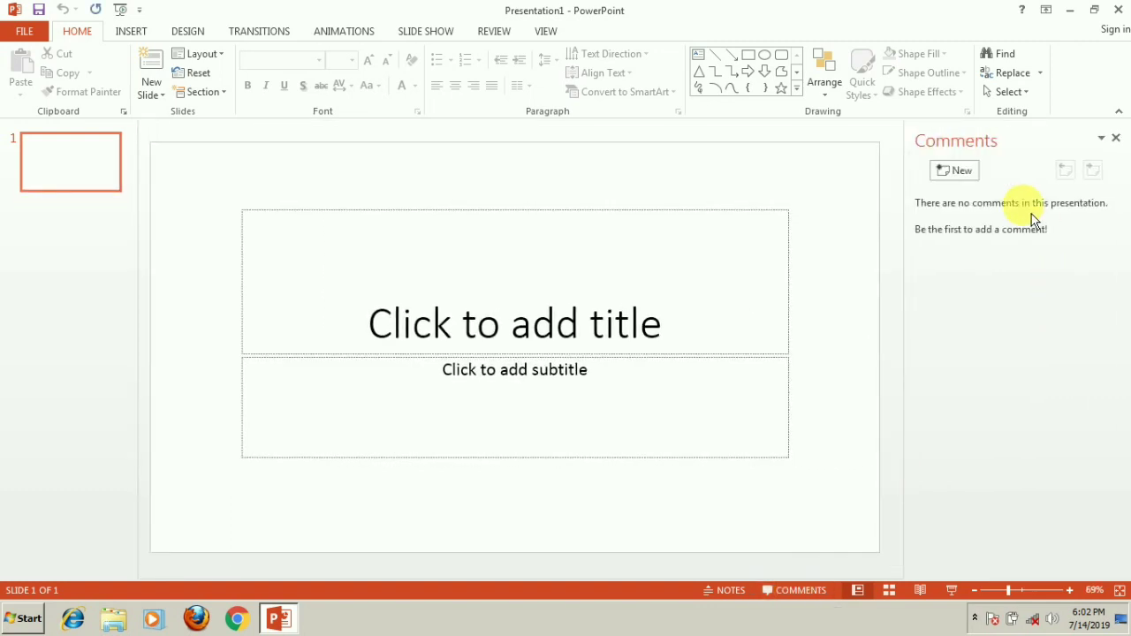
left_click(1116, 137)
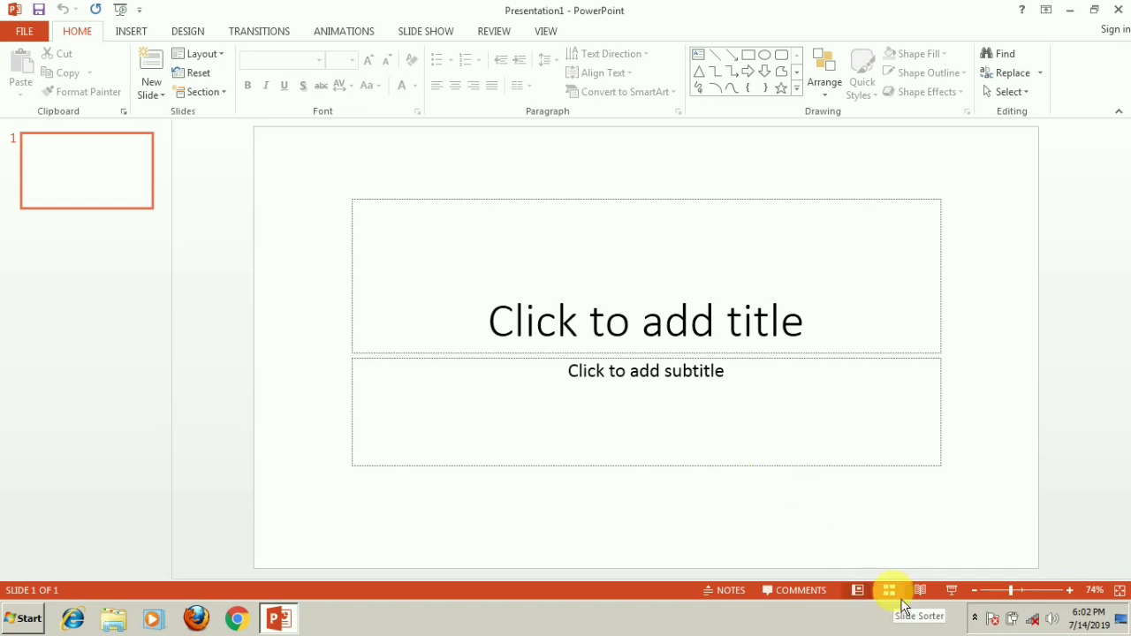
left_click(889, 590)
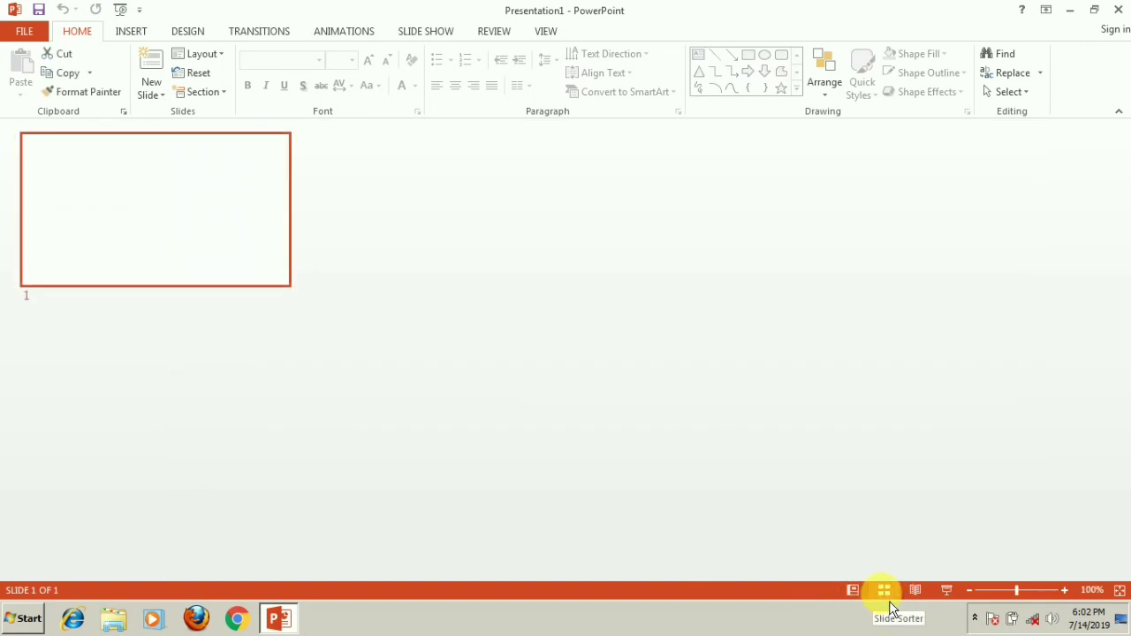
left_click(888, 604)
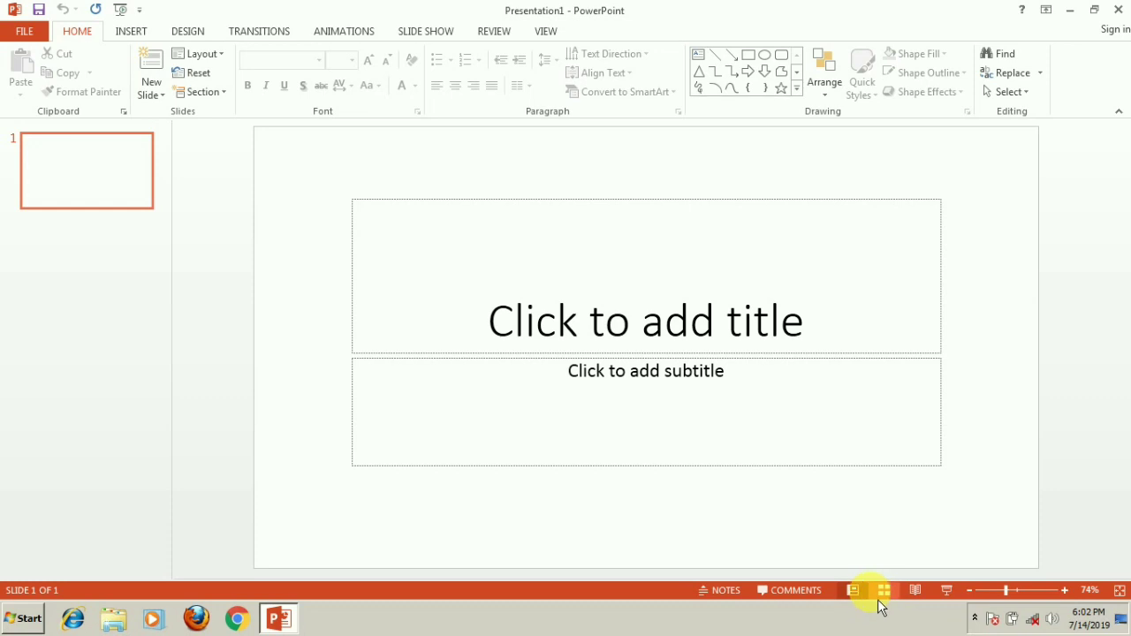
left_click(871, 600)
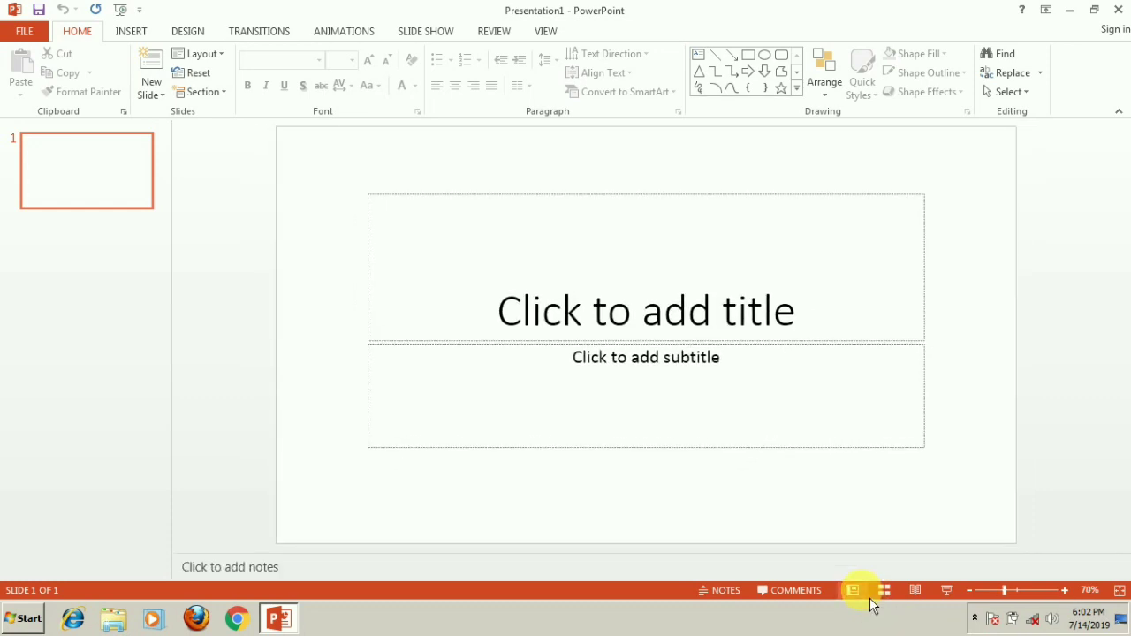
left_click(919, 601)
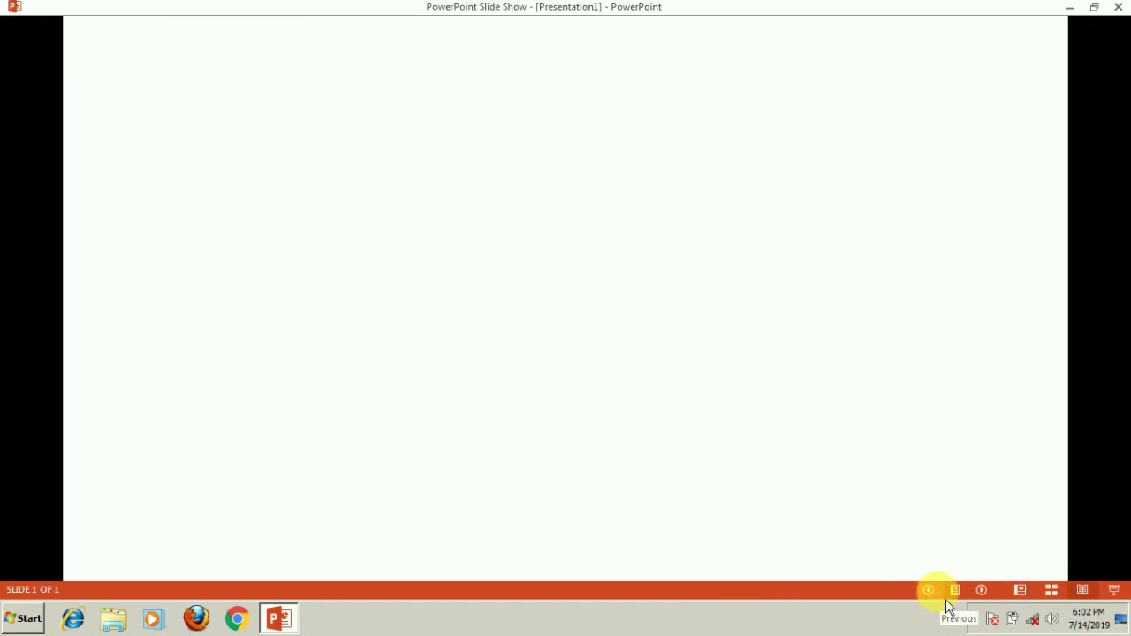
left_click(1022, 594)
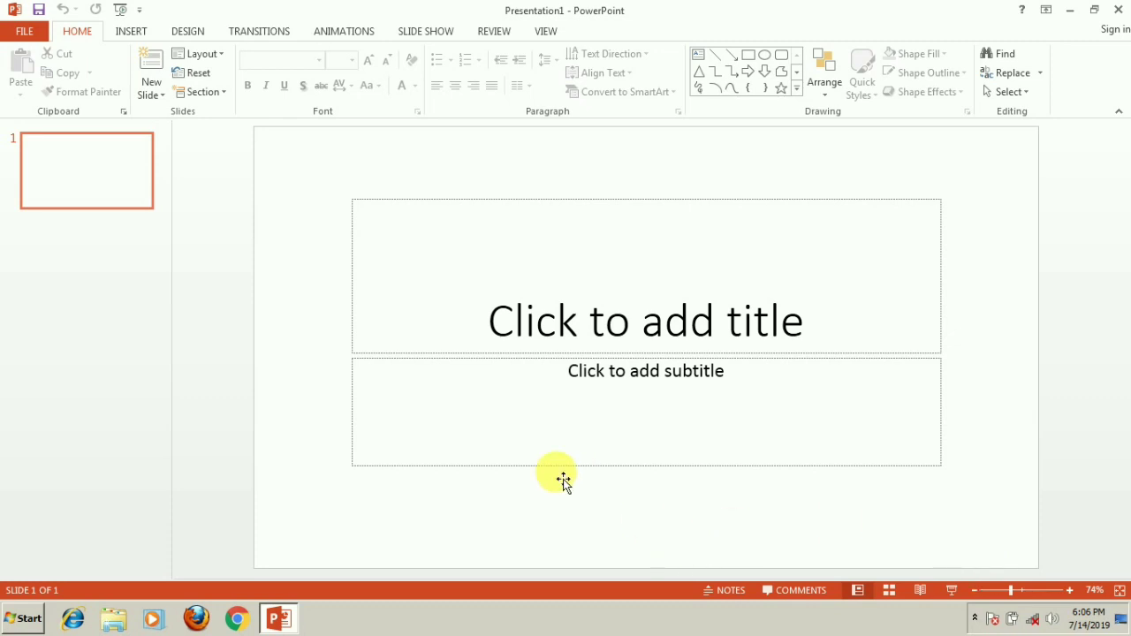
left_click(31, 39)
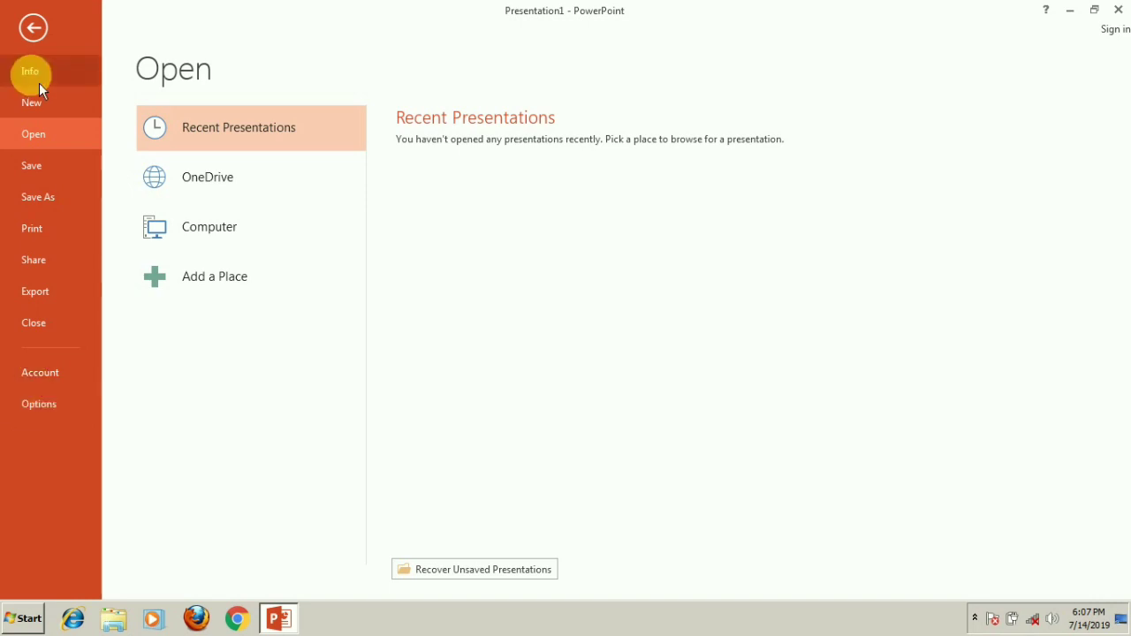
left_click(42, 36)
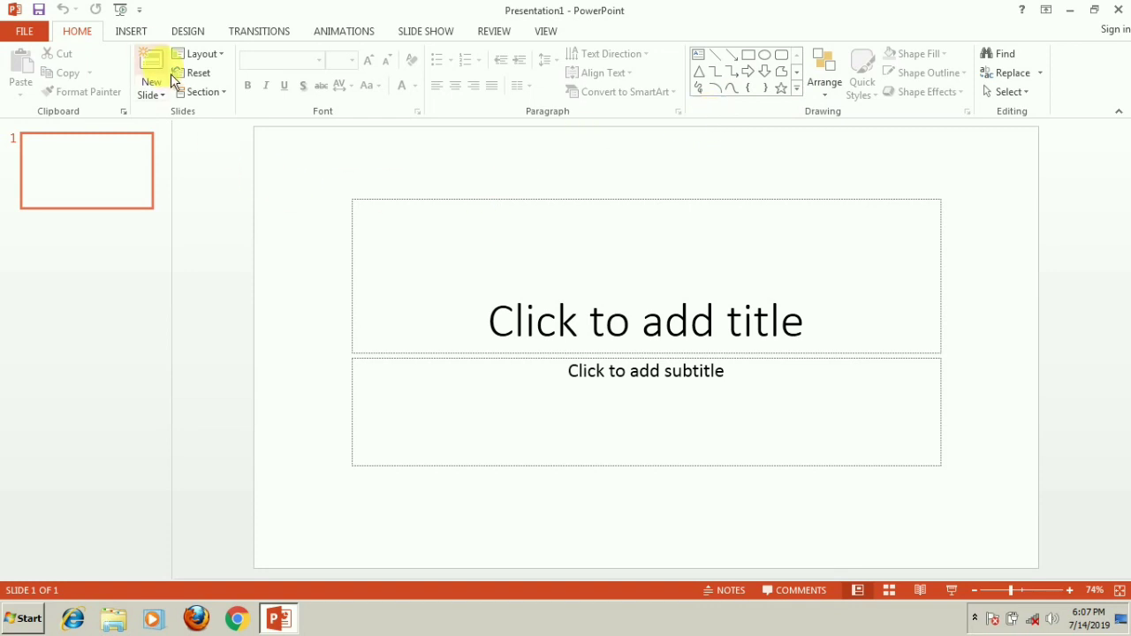
left_click(132, 32)
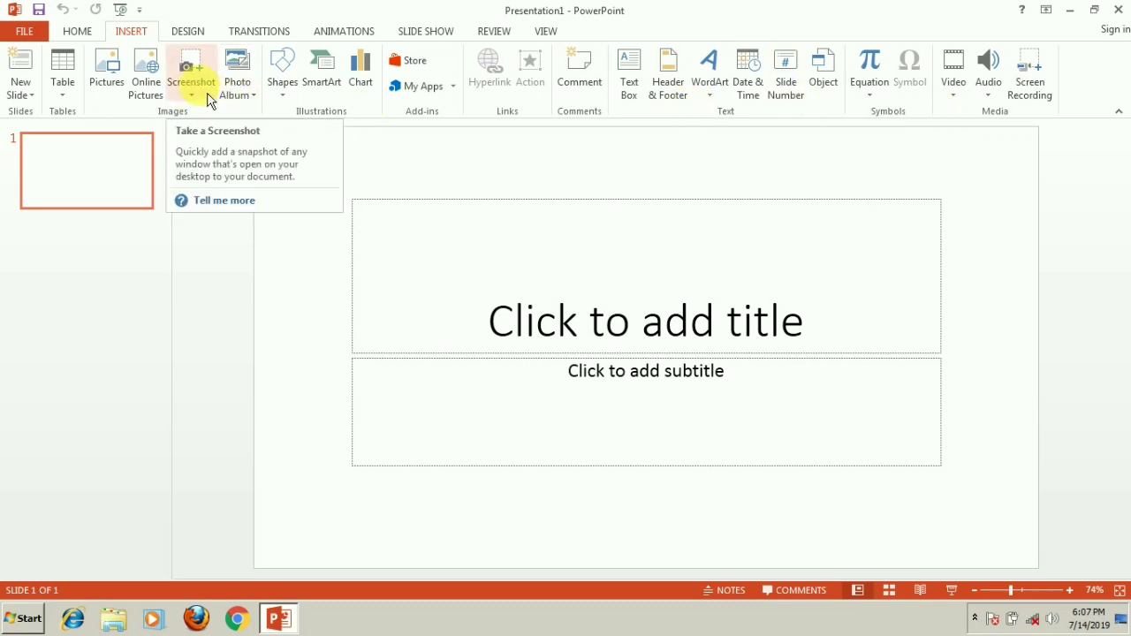
left_click(94, 39)
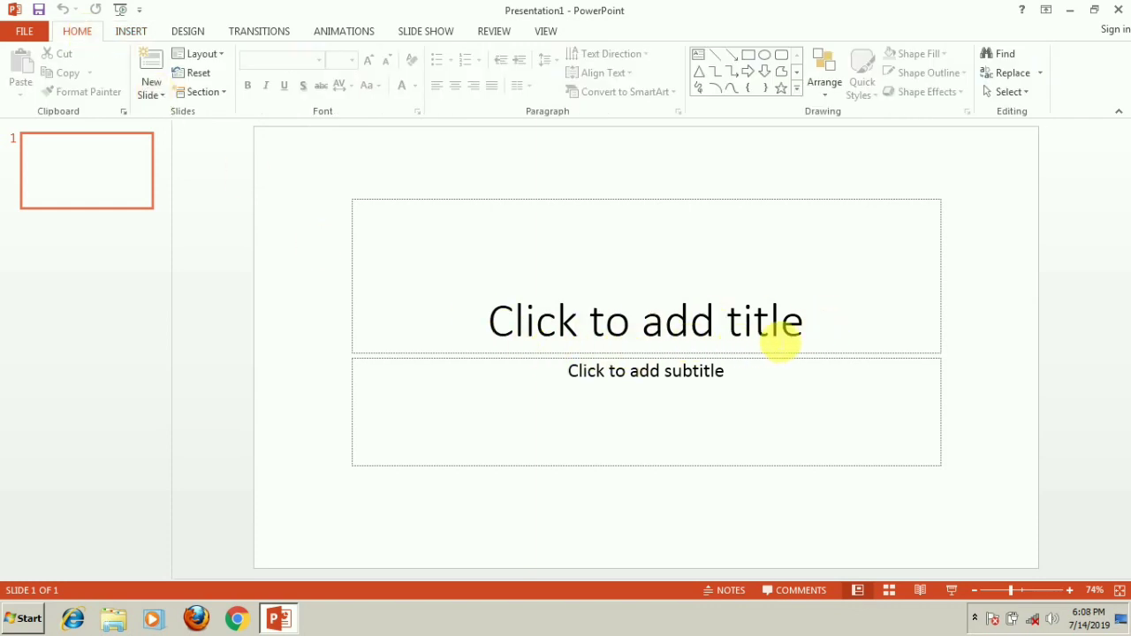
Step: Title the first slide 'Power Point' with subtitle 'Quick Hindi', then select the title text
left_click(813, 326)
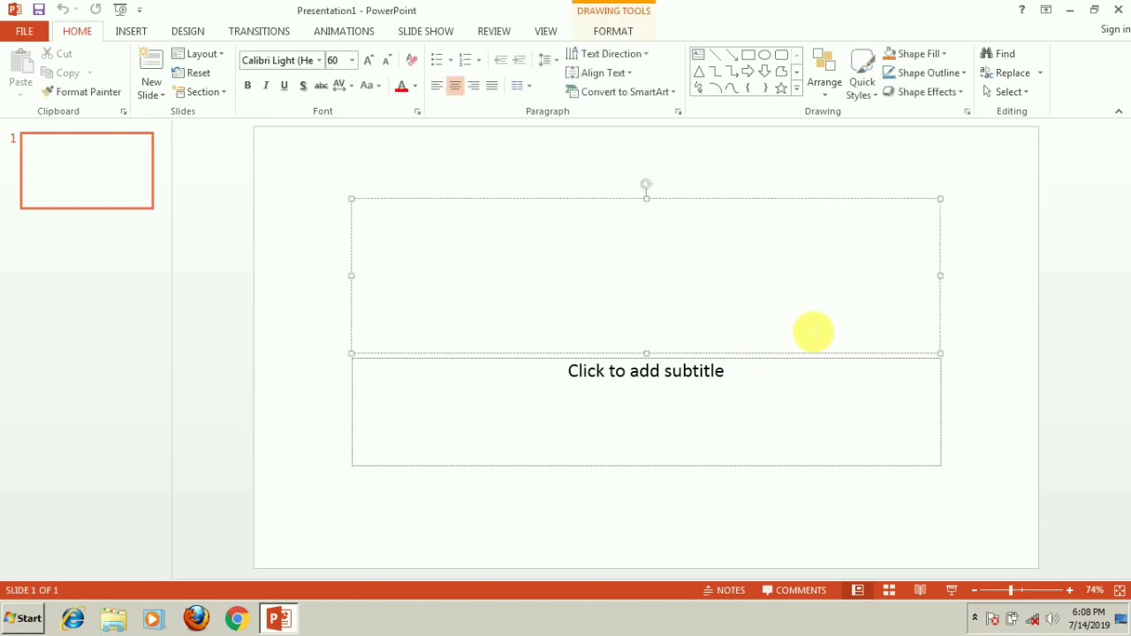
type("Po")
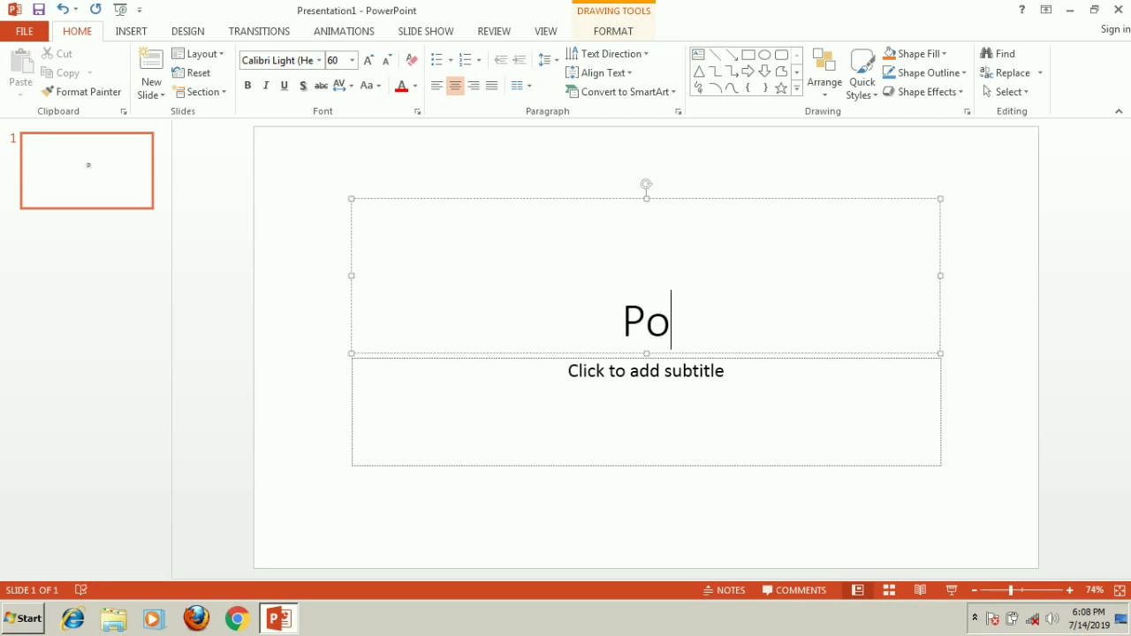
type("wer")
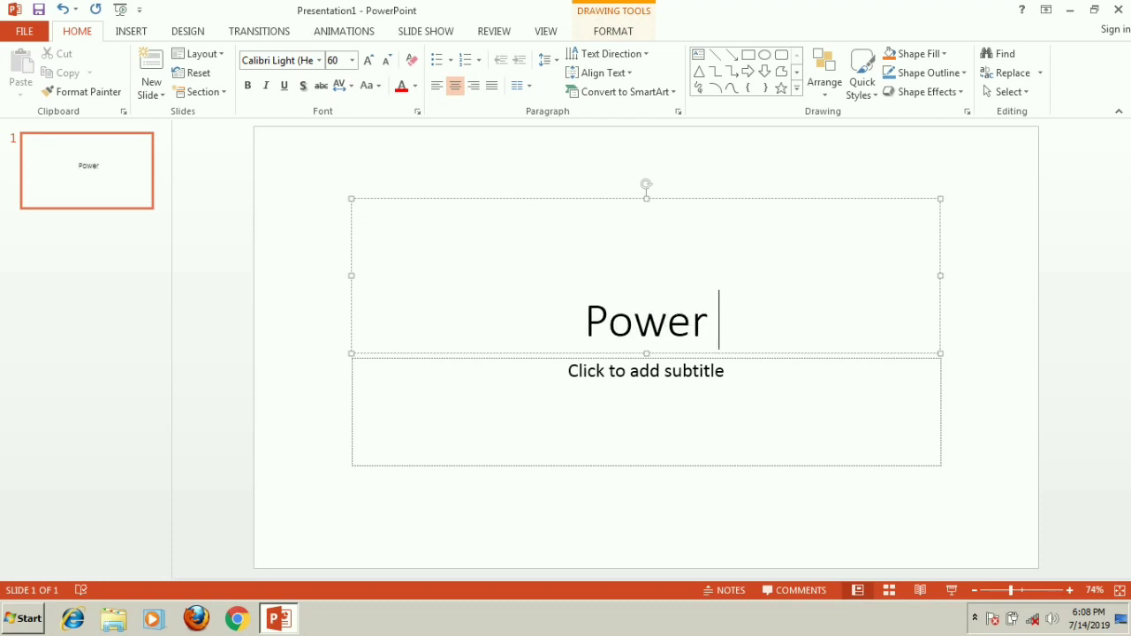
type(" Po")
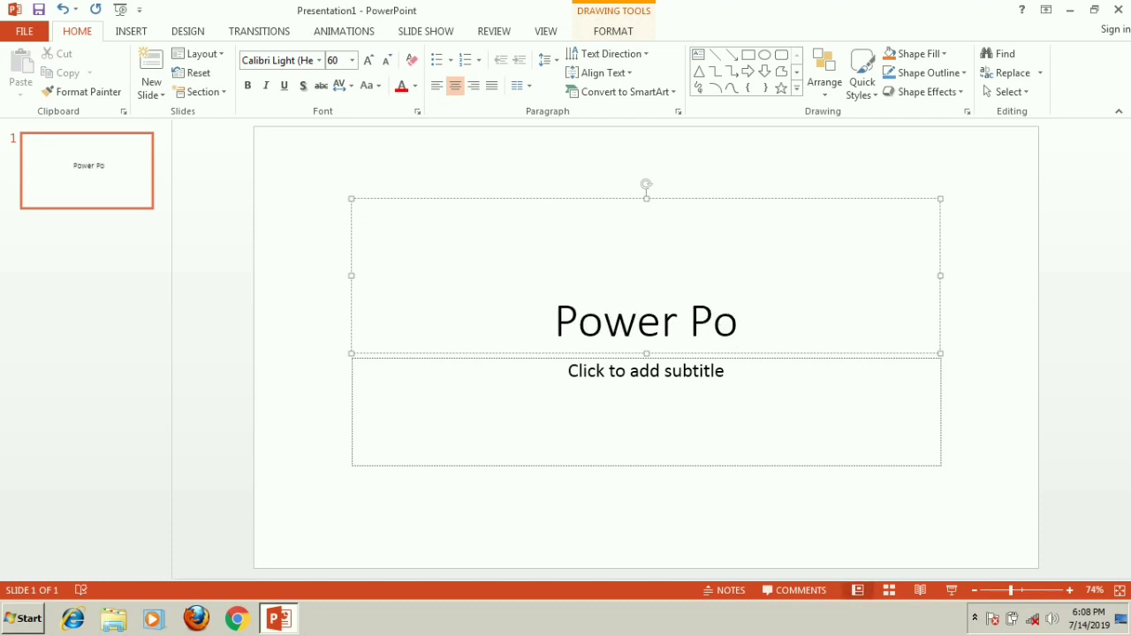
type("int")
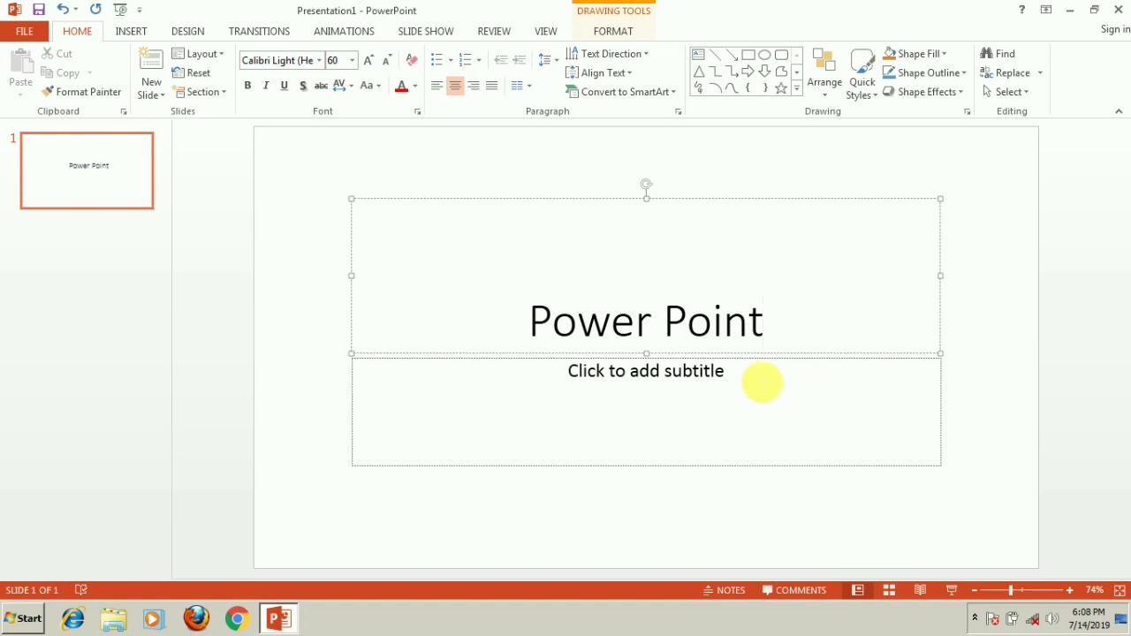
left_click(760, 381)
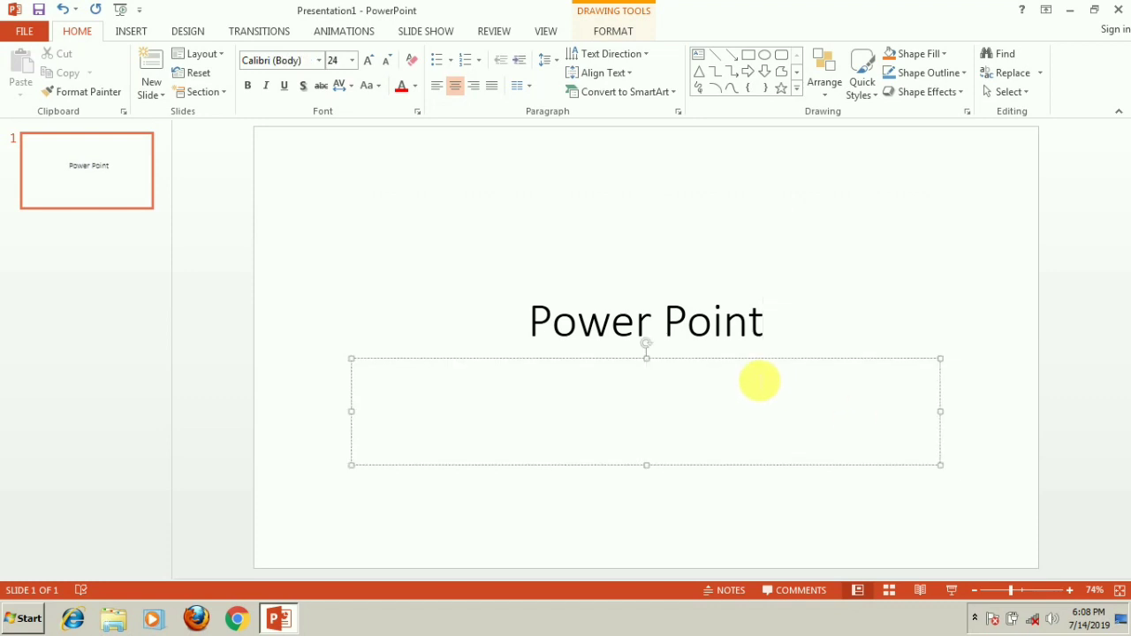
type("Q")
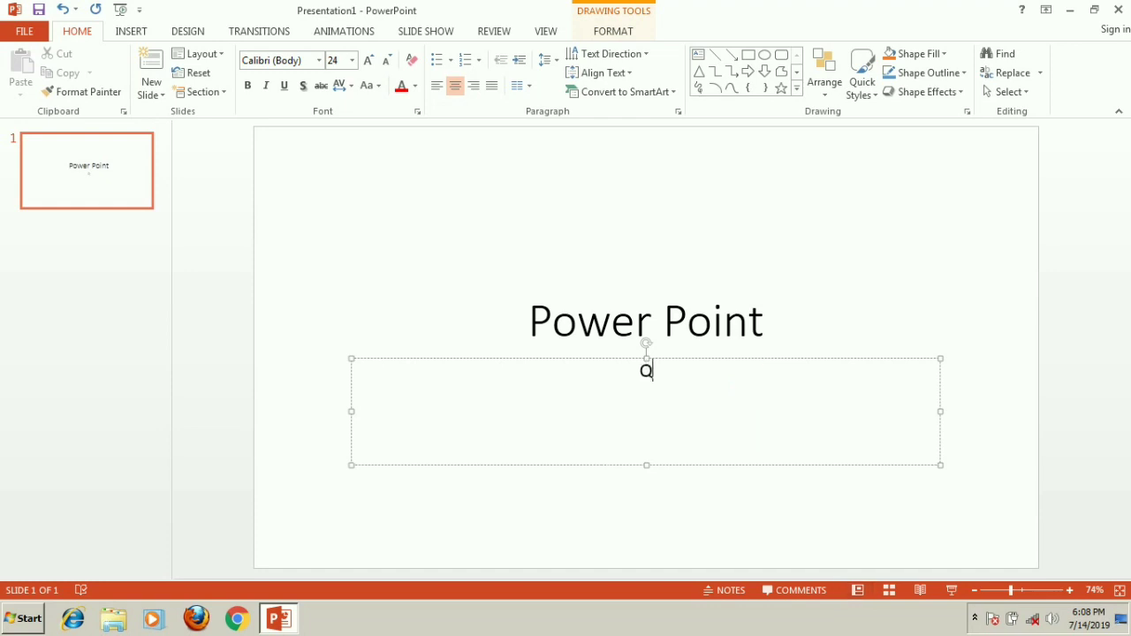
type("uick ")
type("Hindi")
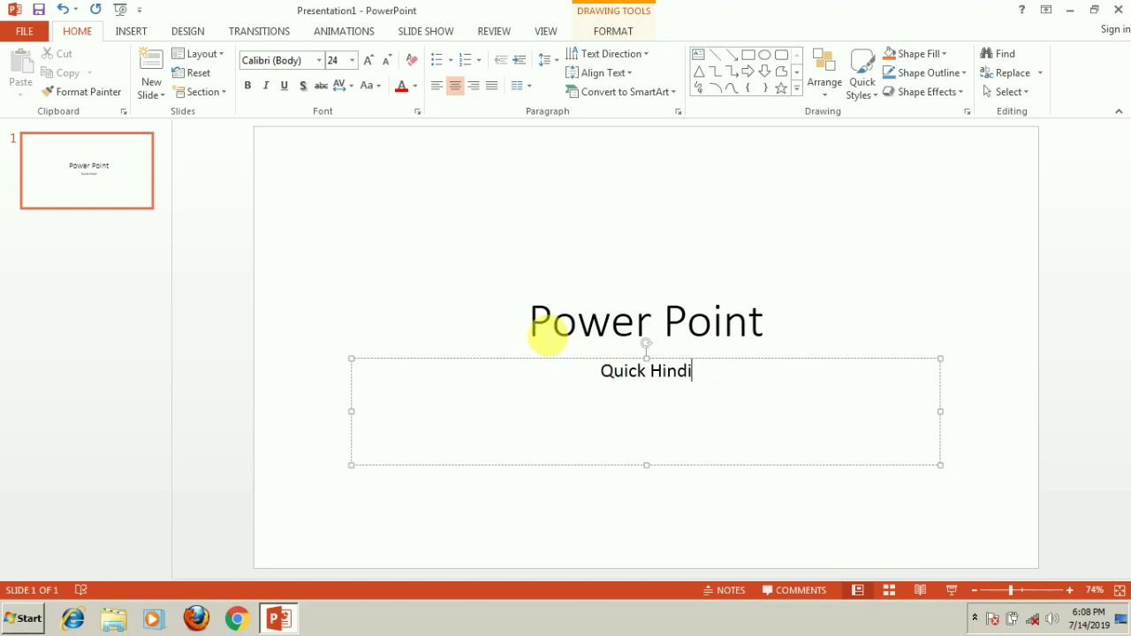
mouse_move(551, 322)
left_mouse_down()
mouse_move(720, 334)
mouse_move(750, 323)
left_mouse_up()
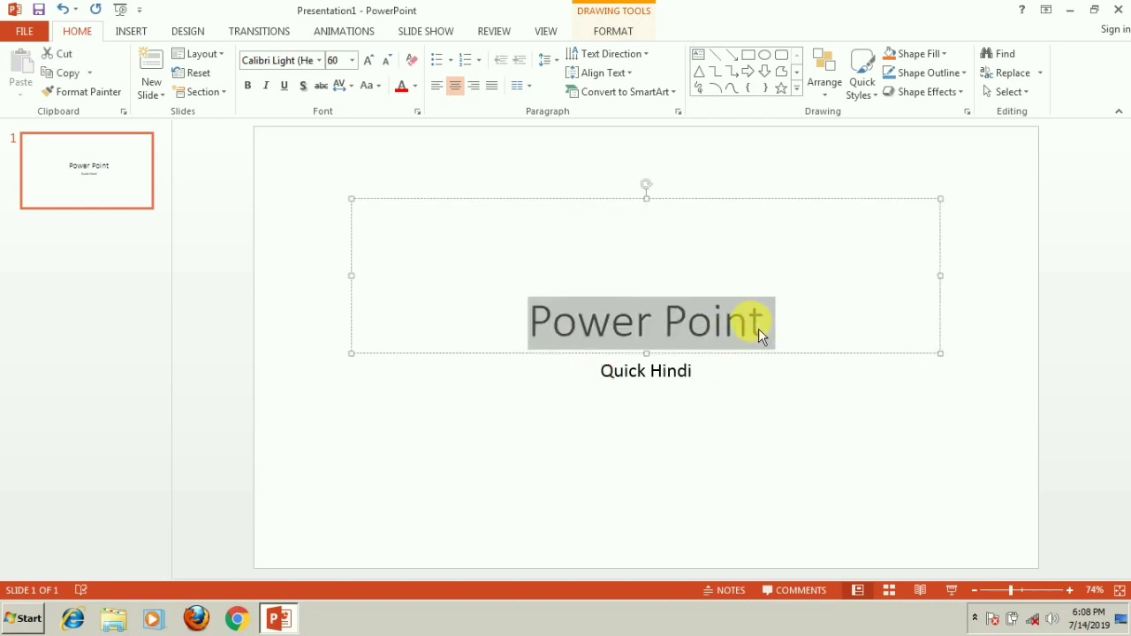
Step: Make the Power Point title bold and red
left_click(247, 86)
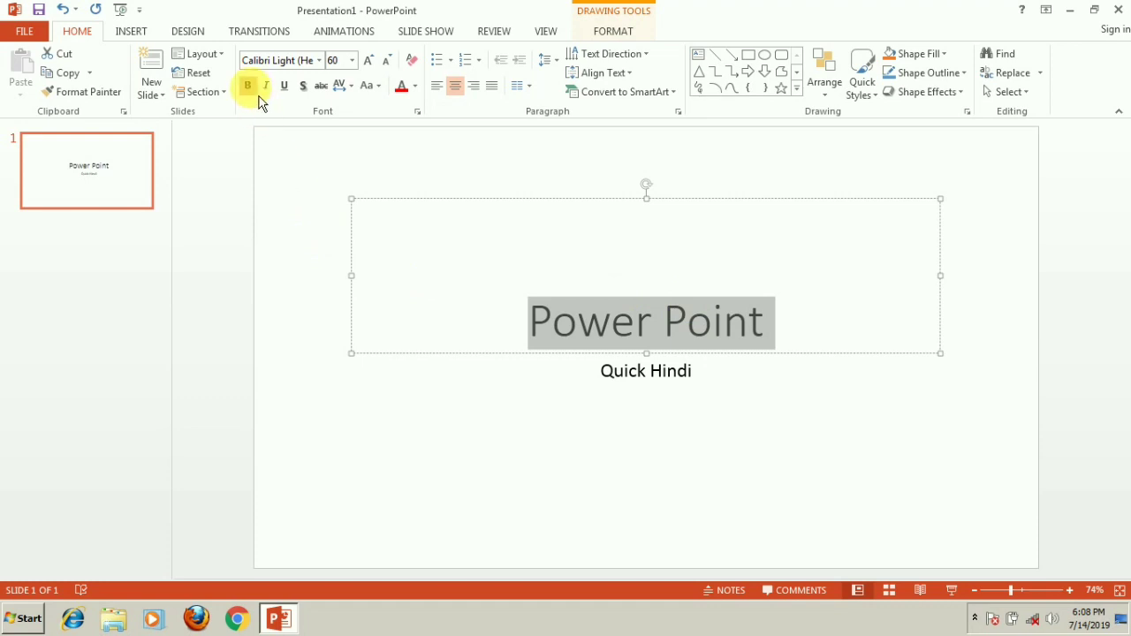
left_click(401, 89)
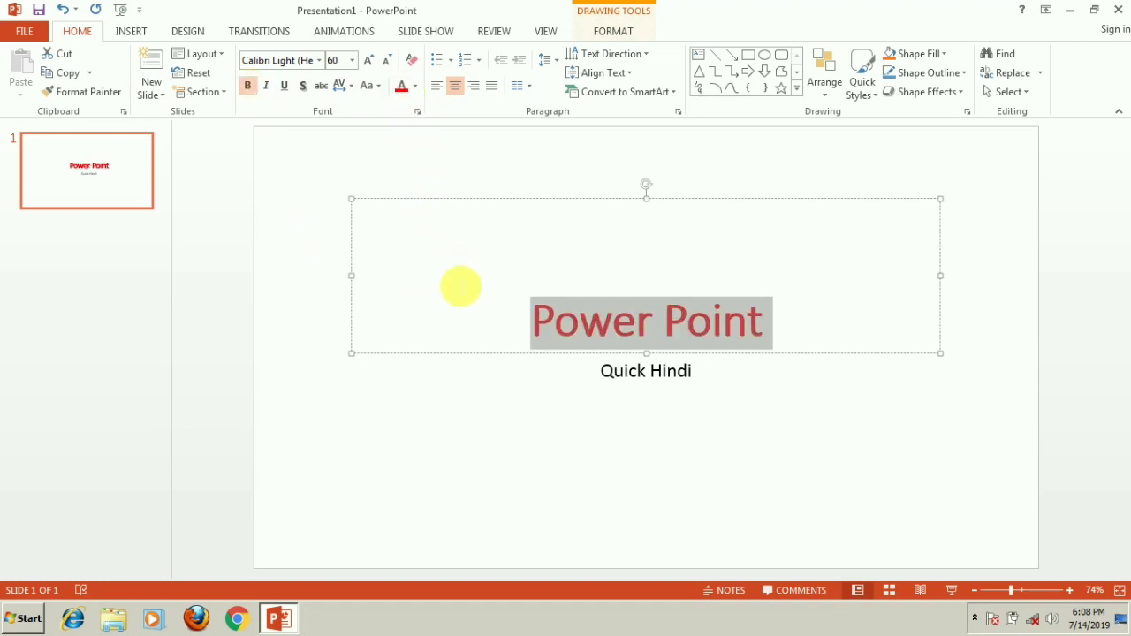
left_click(505, 324)
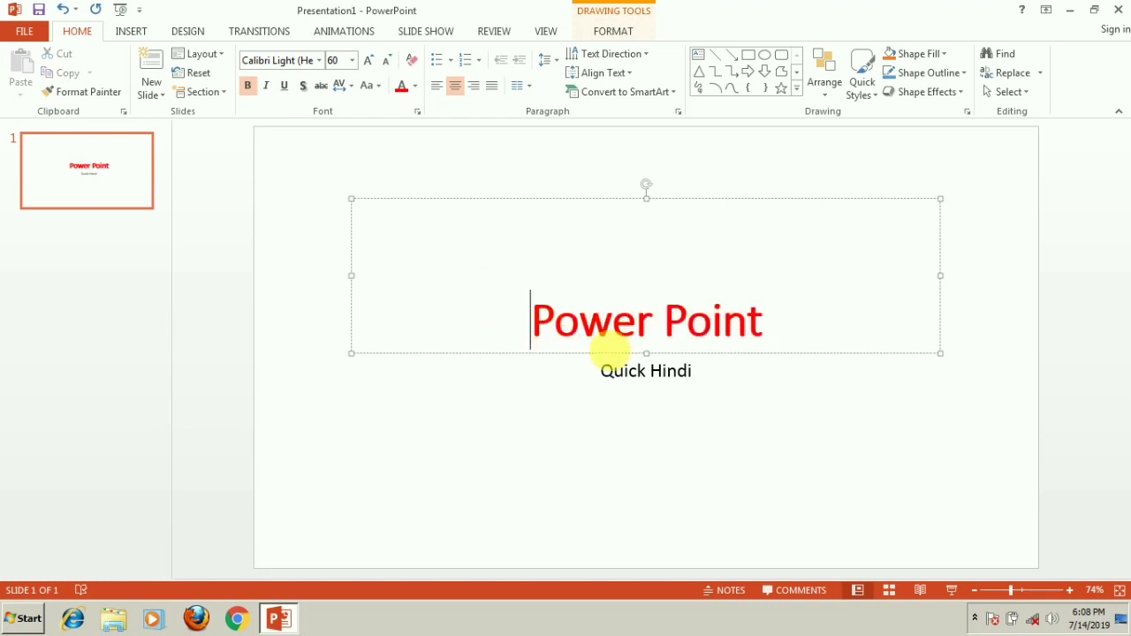
Step: Make the Quick Hindi subtitle bold and blue
left_click(614, 371)
left_click_drag(649, 371, 698, 376)
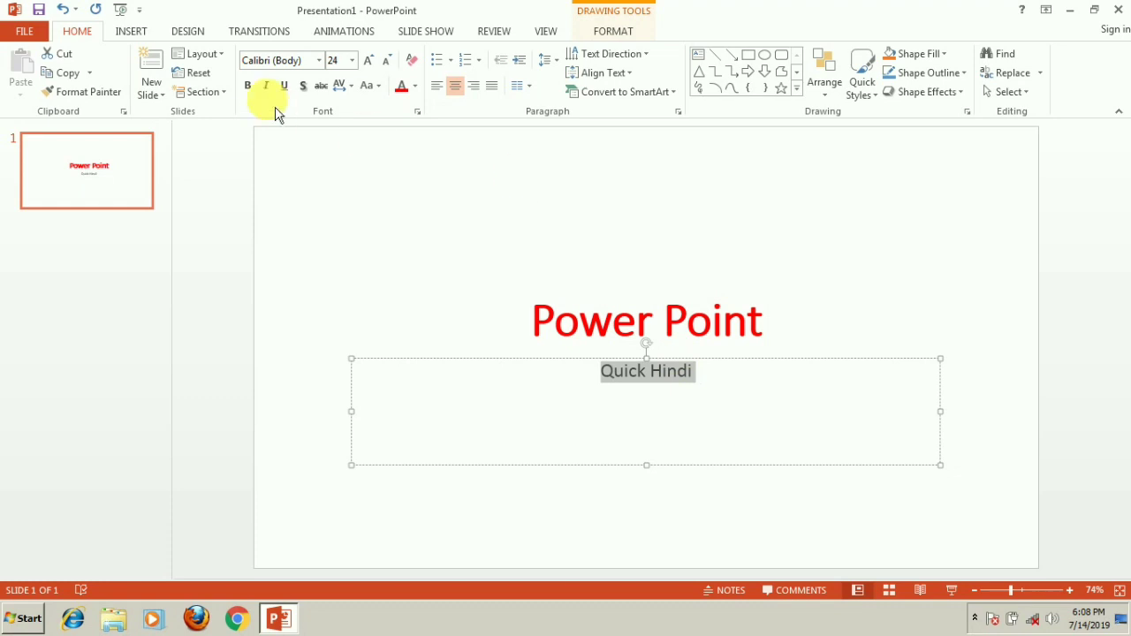
left_click(248, 86)
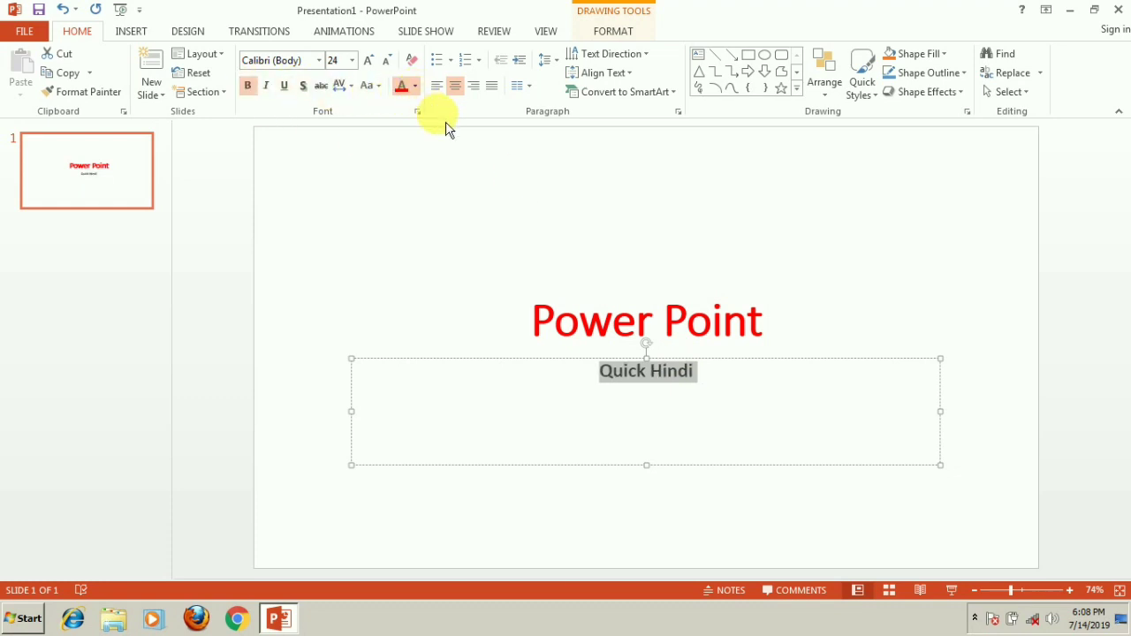
left_click(479, 131)
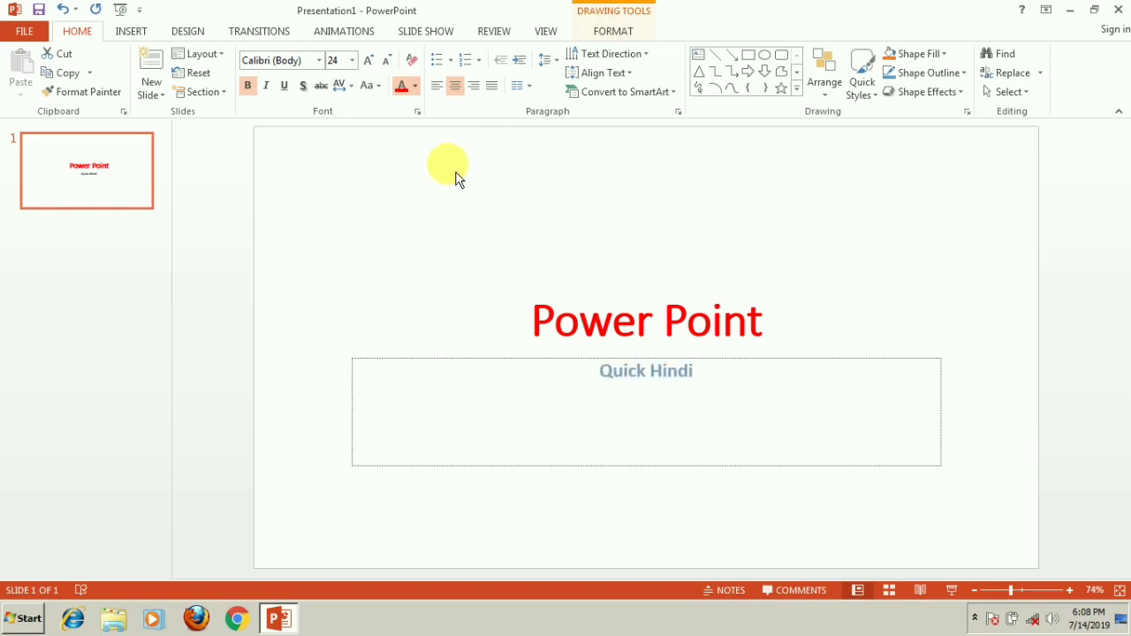
left_click(597, 402)
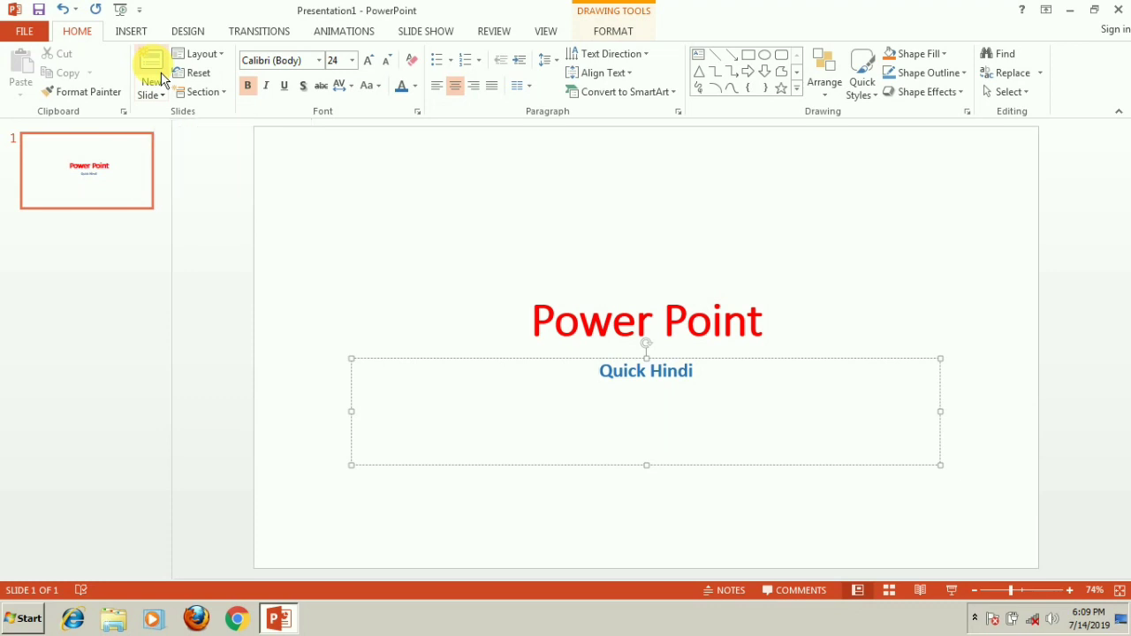
Step: Add a second slide titled 'power2' and place the caret in its body placeholder
left_click(159, 73)
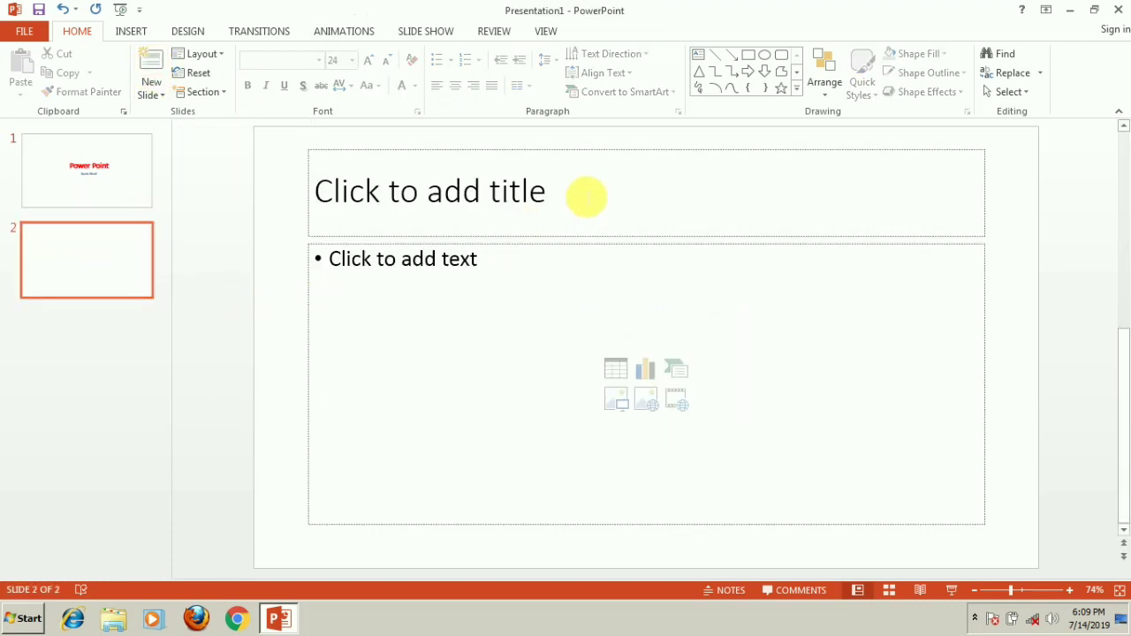
left_click(586, 195)
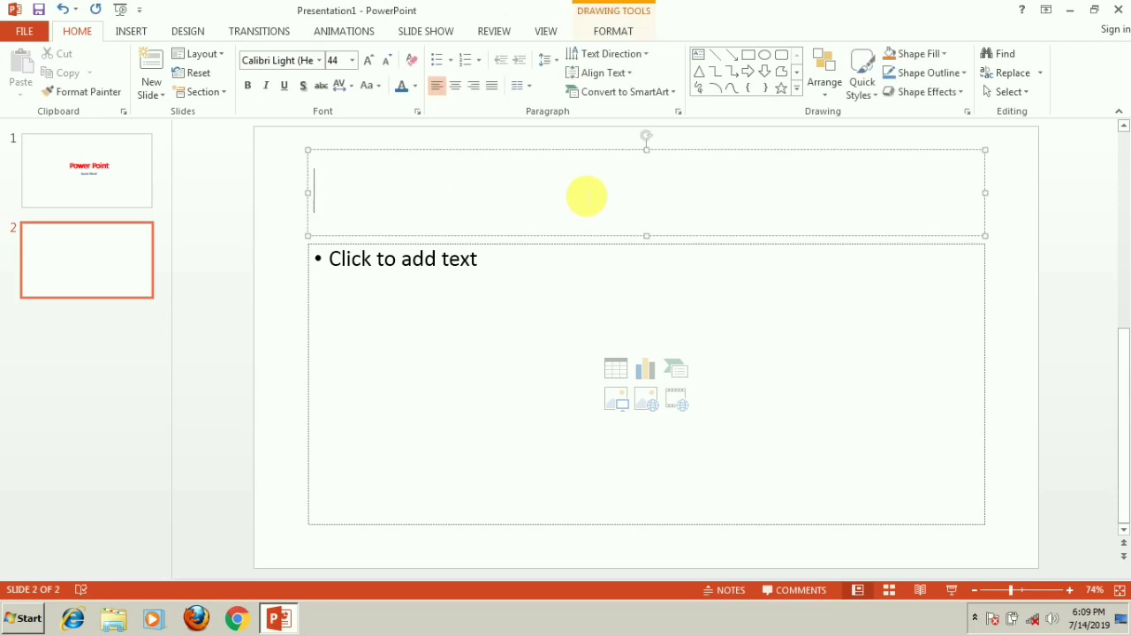
type("powe")
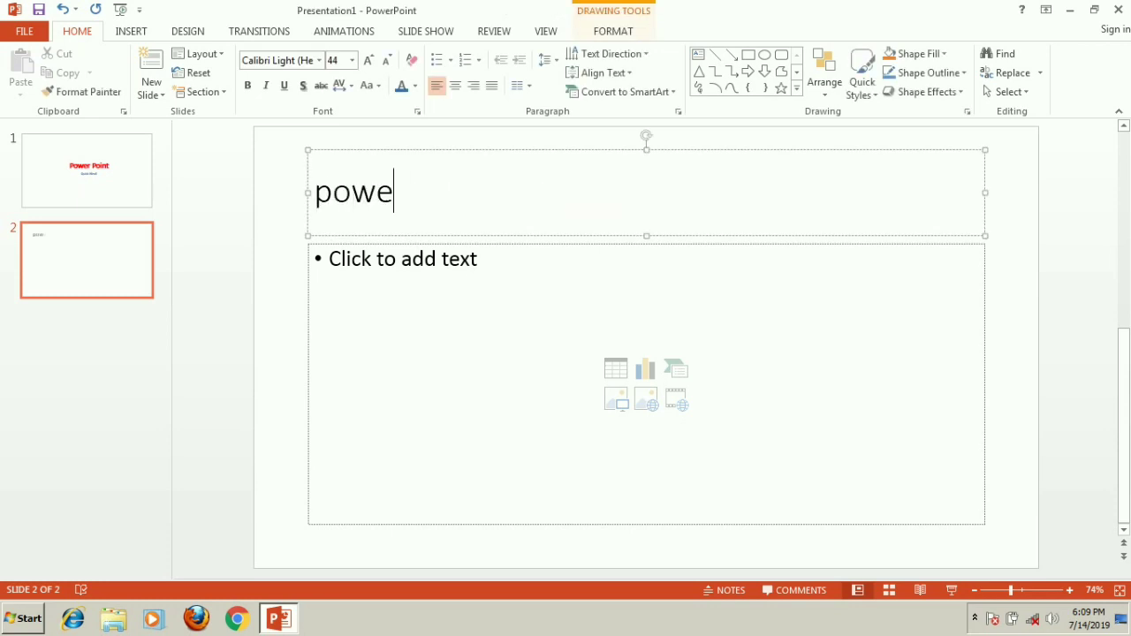
type("r2")
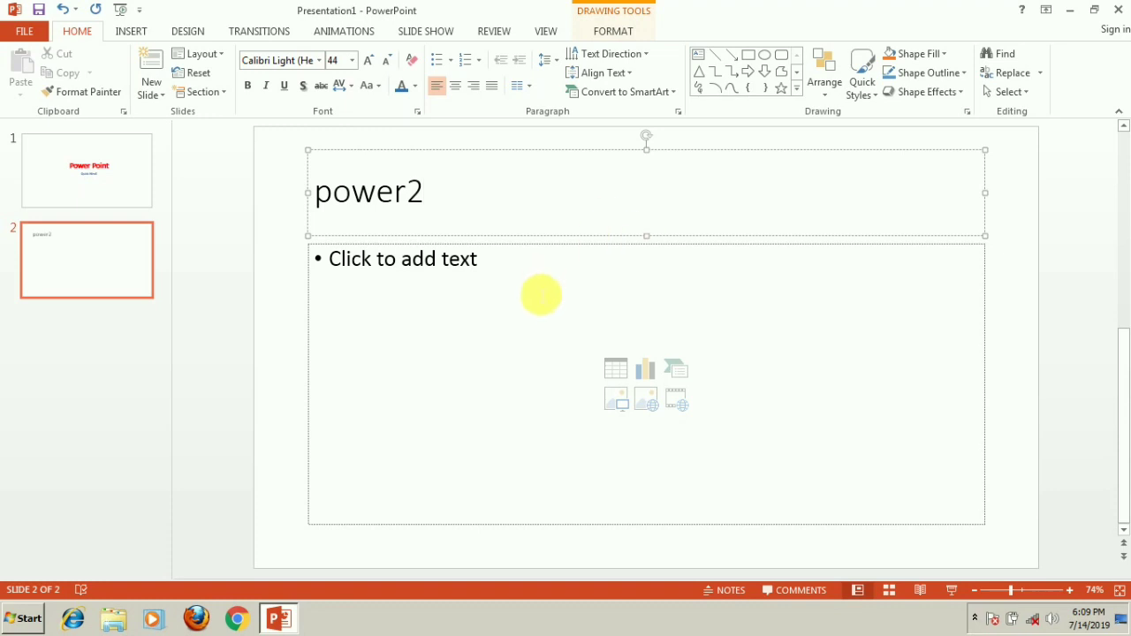
left_click(541, 284)
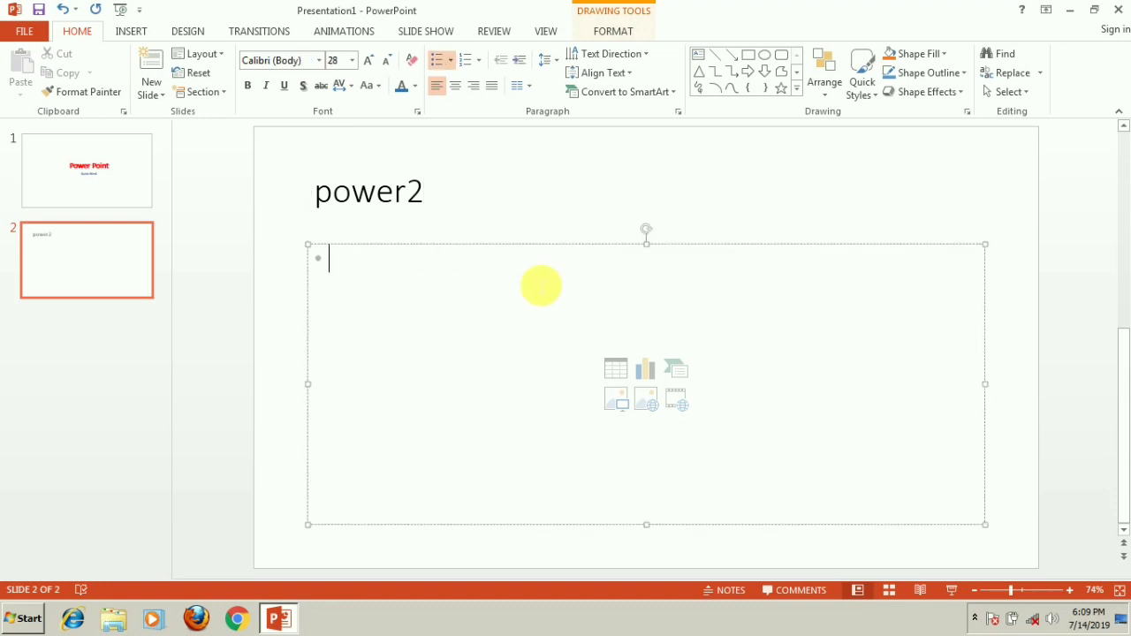
Step: Type the person's name as the first bullet on the power2 slide
type("abhina")
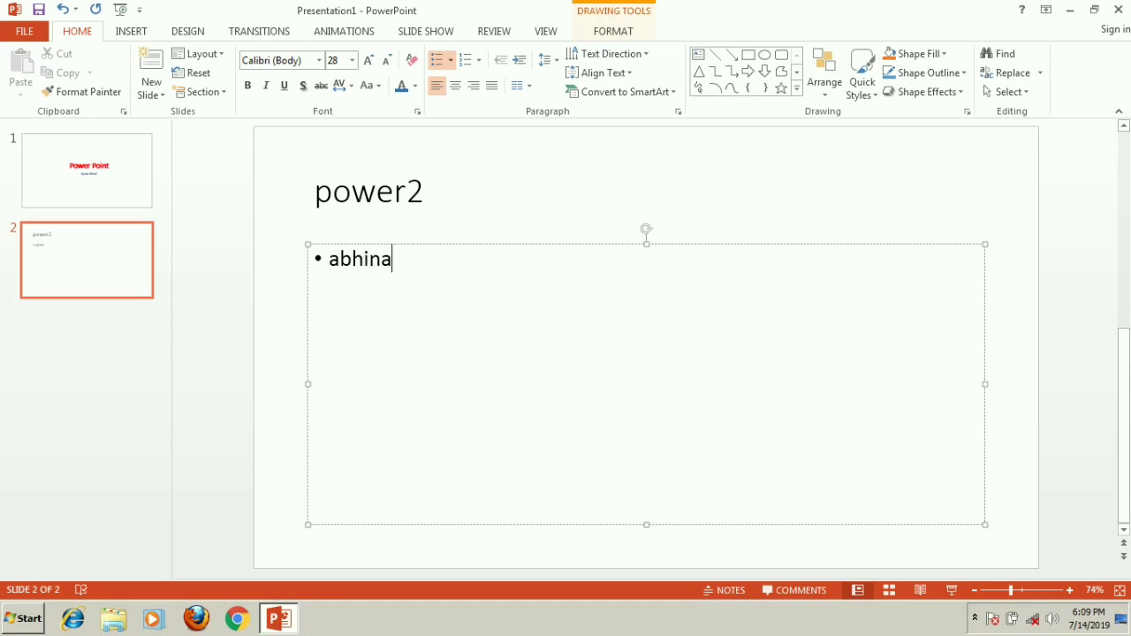
type("v singh")
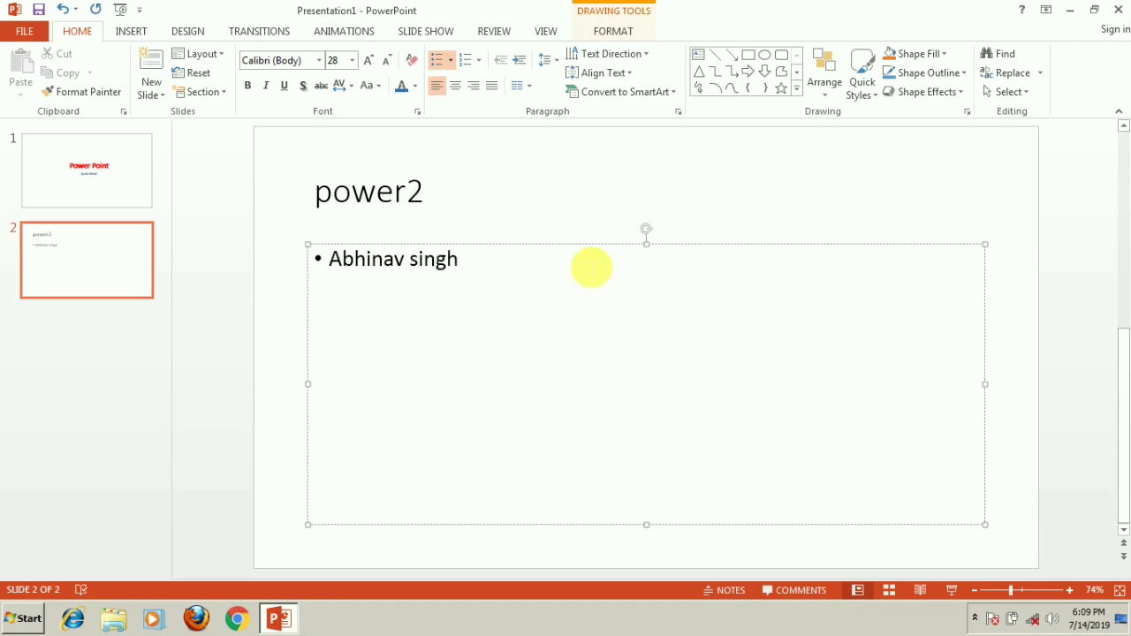
Step: Add a third slide titled 'CCC exam' with 'bcc' as its body text
left_click(151, 71)
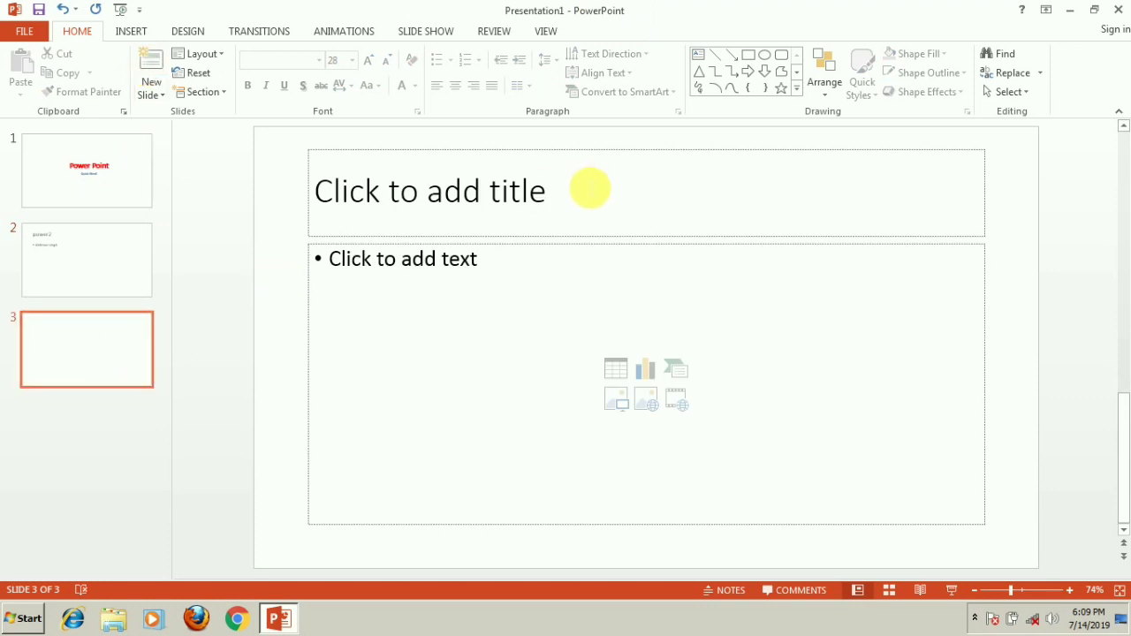
left_click(590, 187)
type("C")
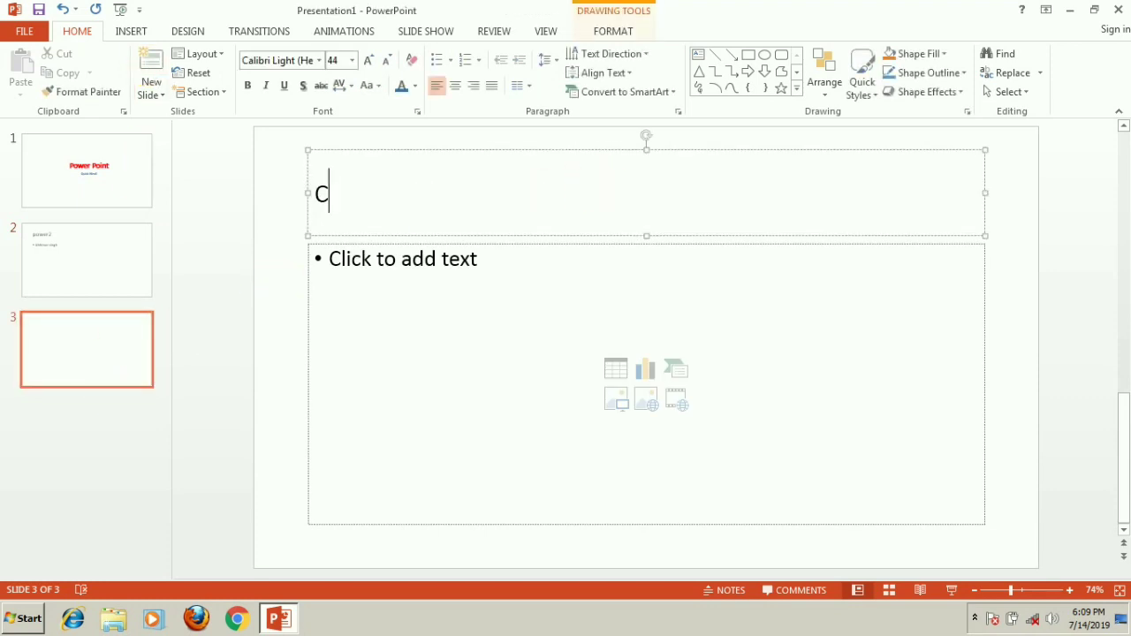
type("CC e")
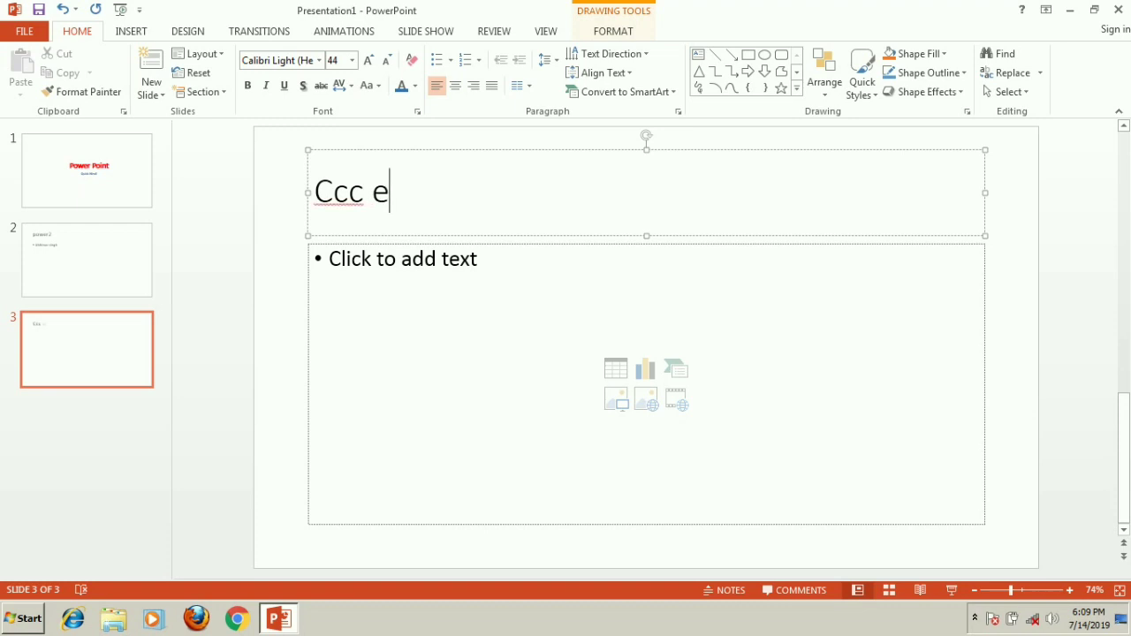
type("xam")
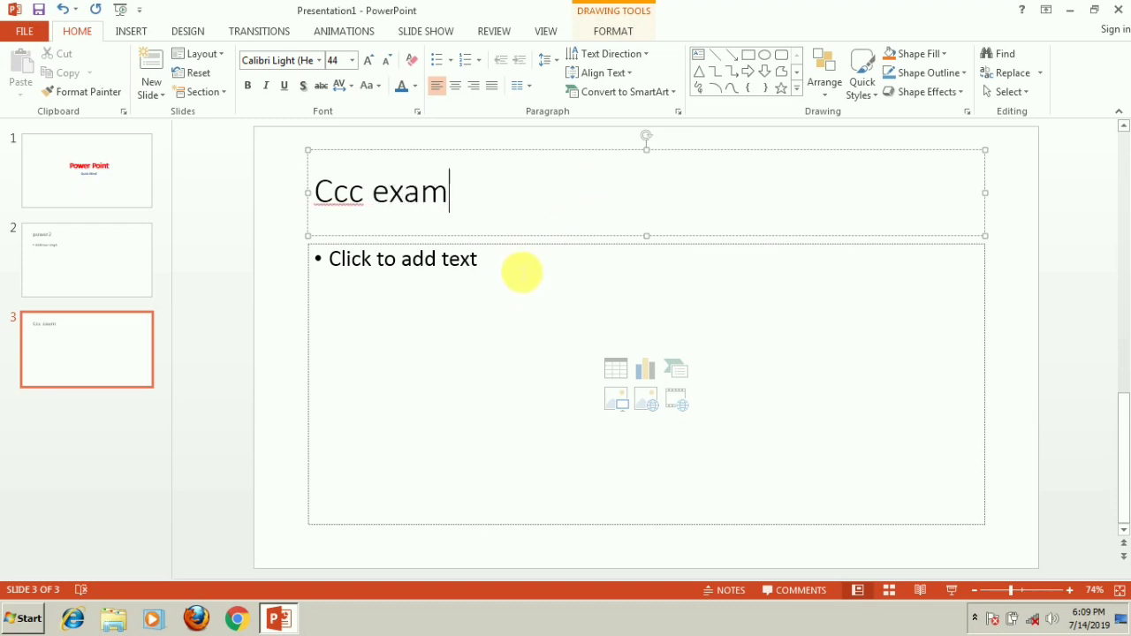
left_click(522, 271)
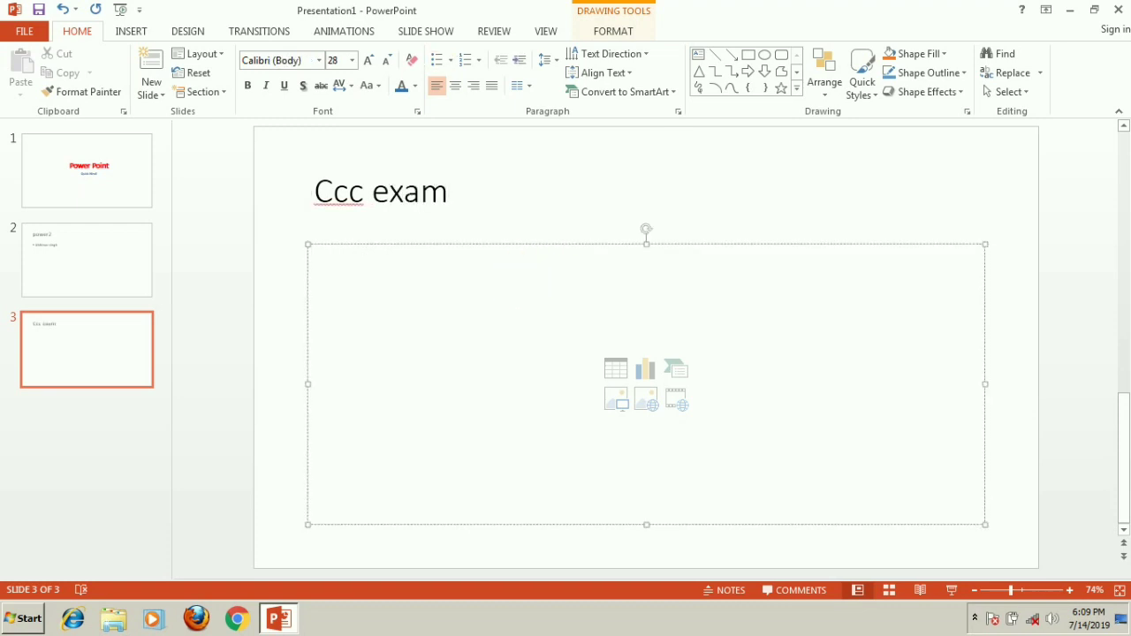
type("bcc")
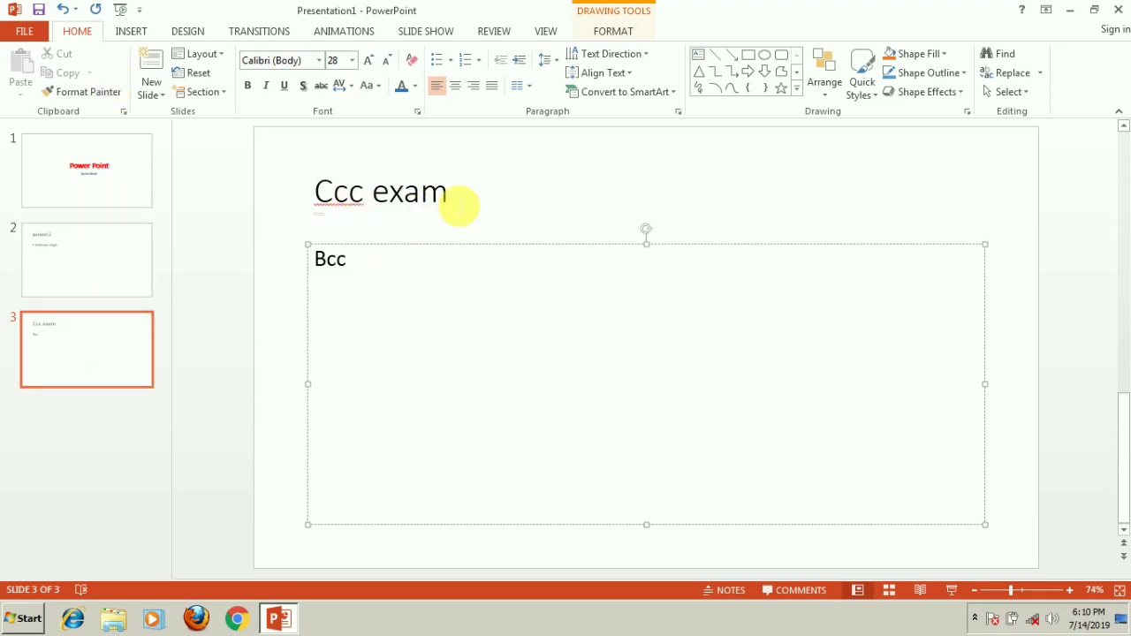
left_click(457, 204)
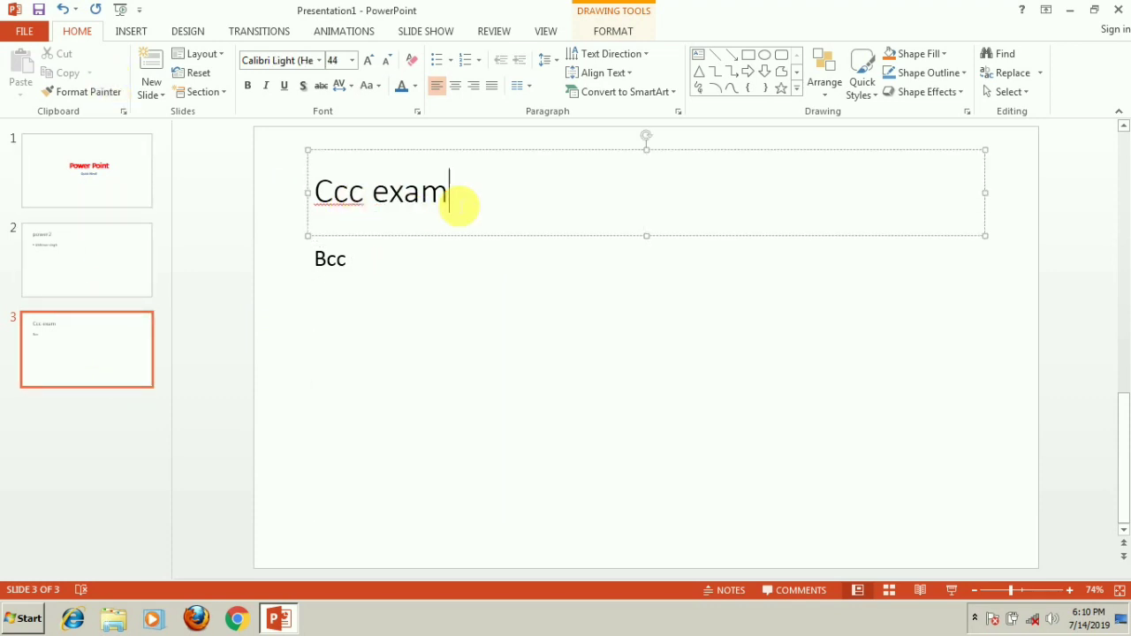
Step: Return to the first slide and browse the slide layout choices
left_click(117, 167)
left_click(612, 310)
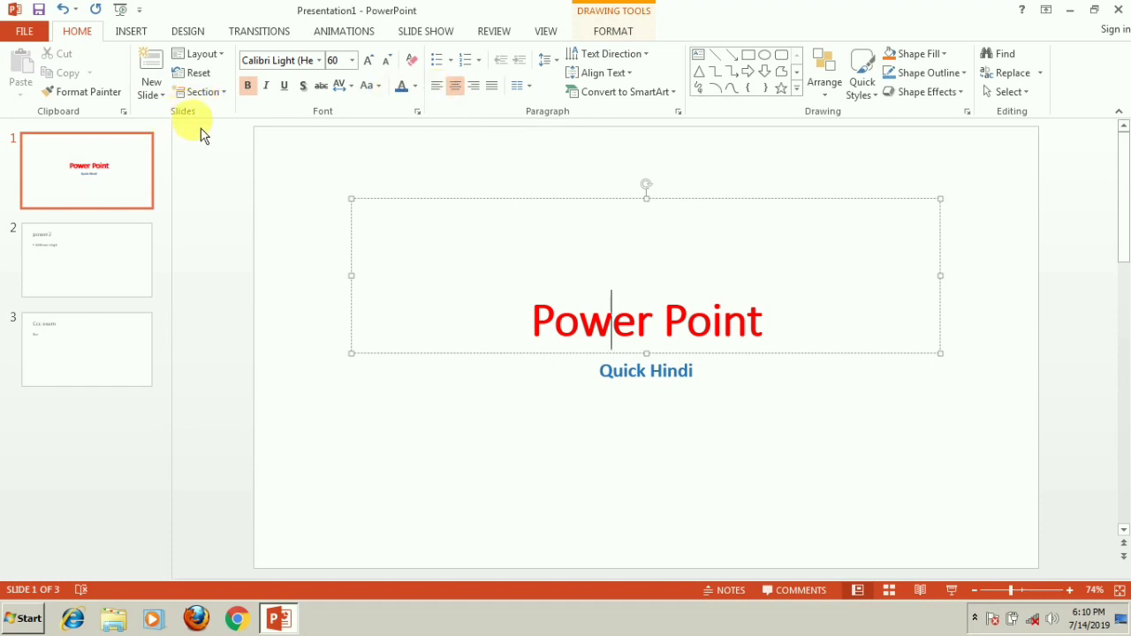
left_click(223, 60)
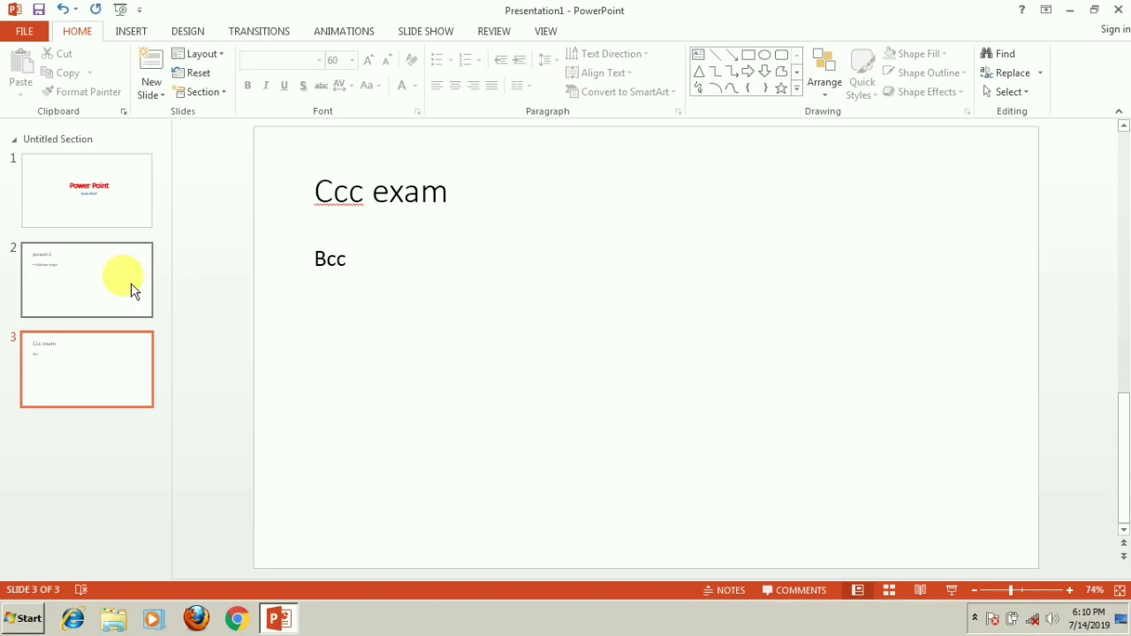
left_click(101, 189)
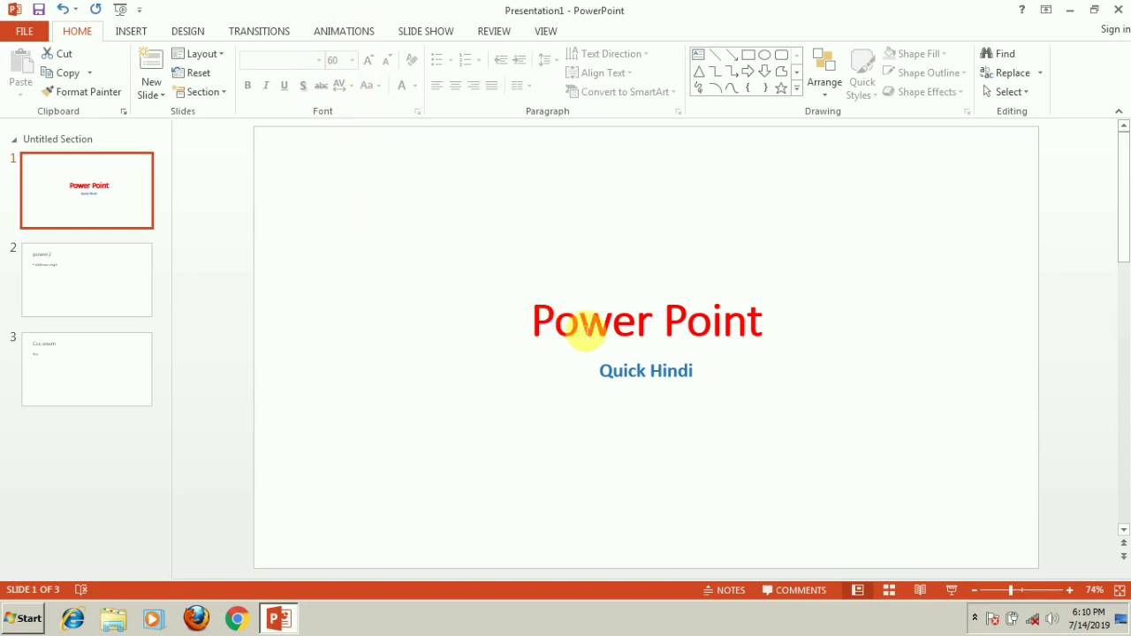
Step: Try left, centre and right alignment on the Power Point title, leaving it centred
left_click(519, 328)
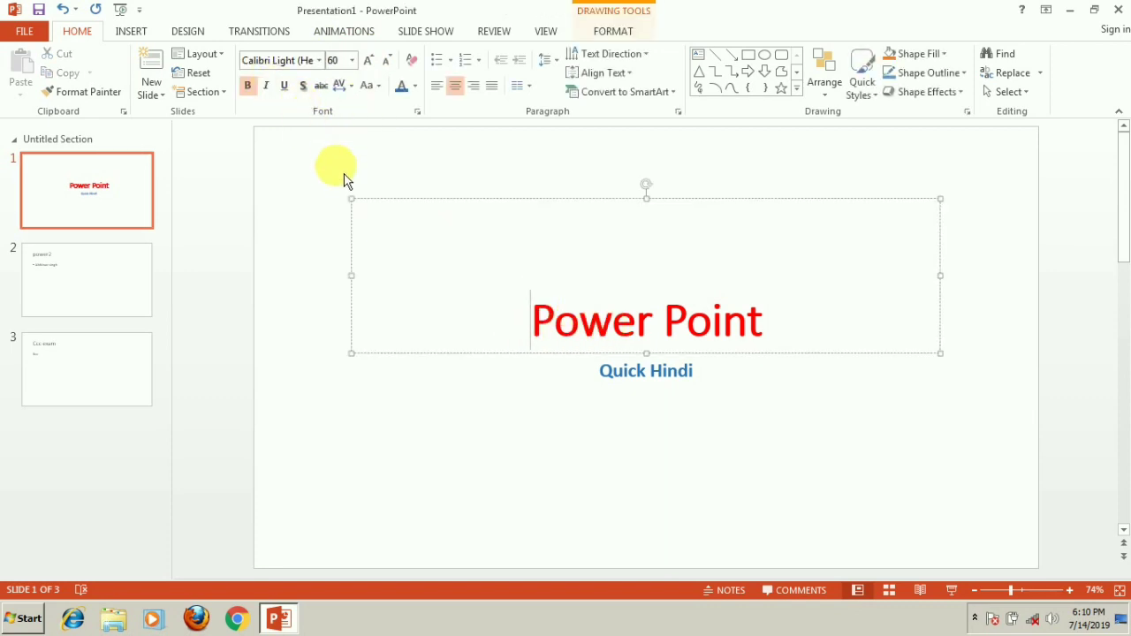
left_click(445, 99)
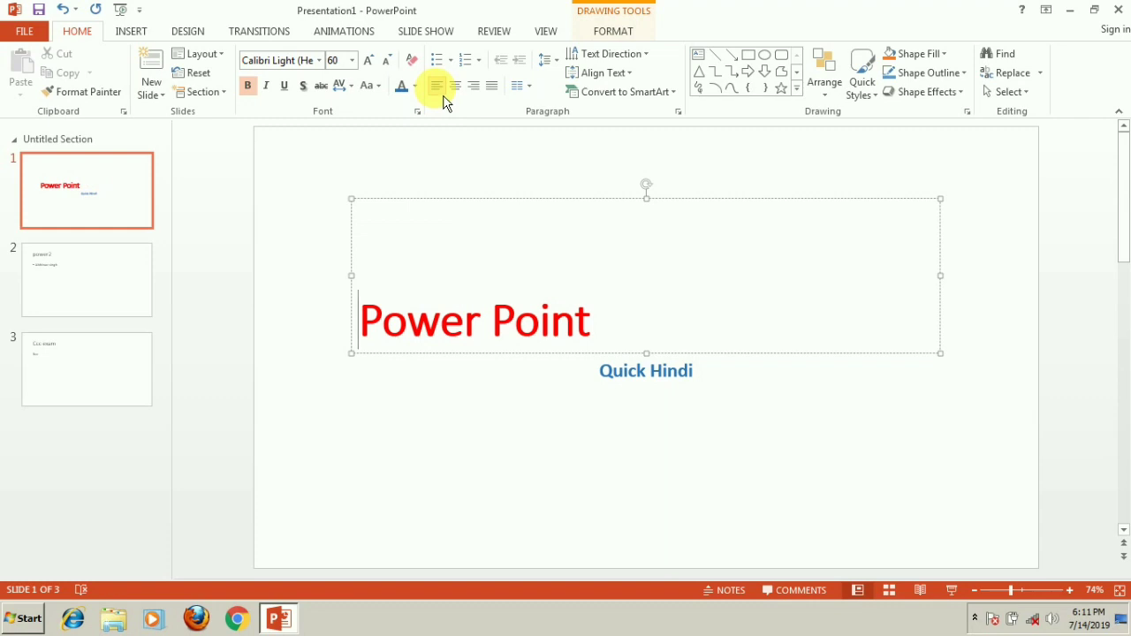
left_click(462, 97)
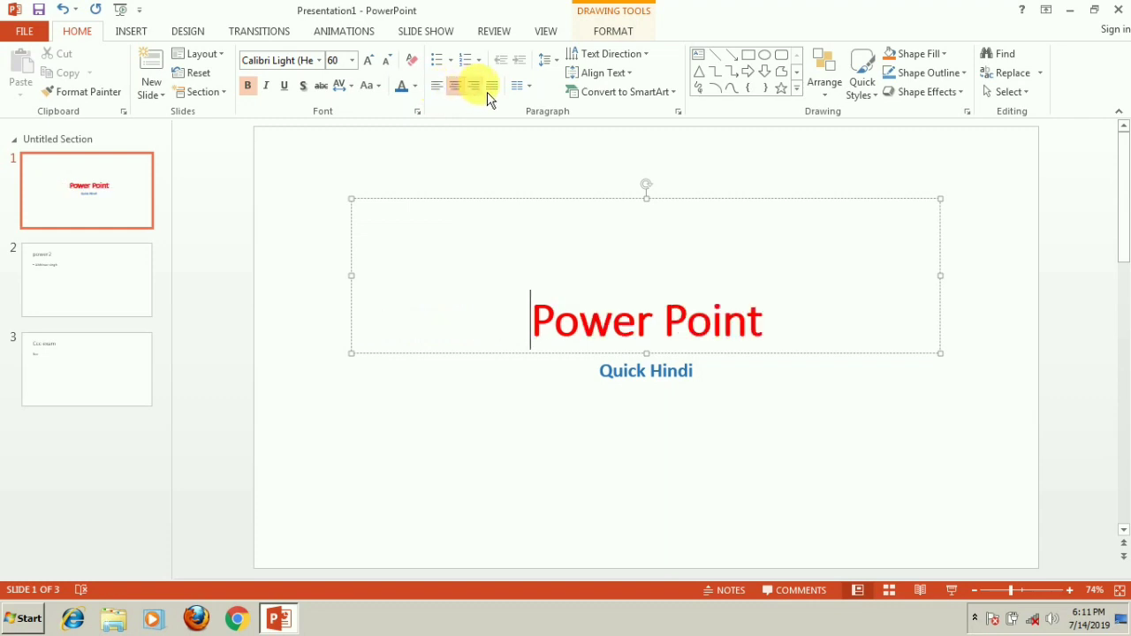
left_click(484, 92)
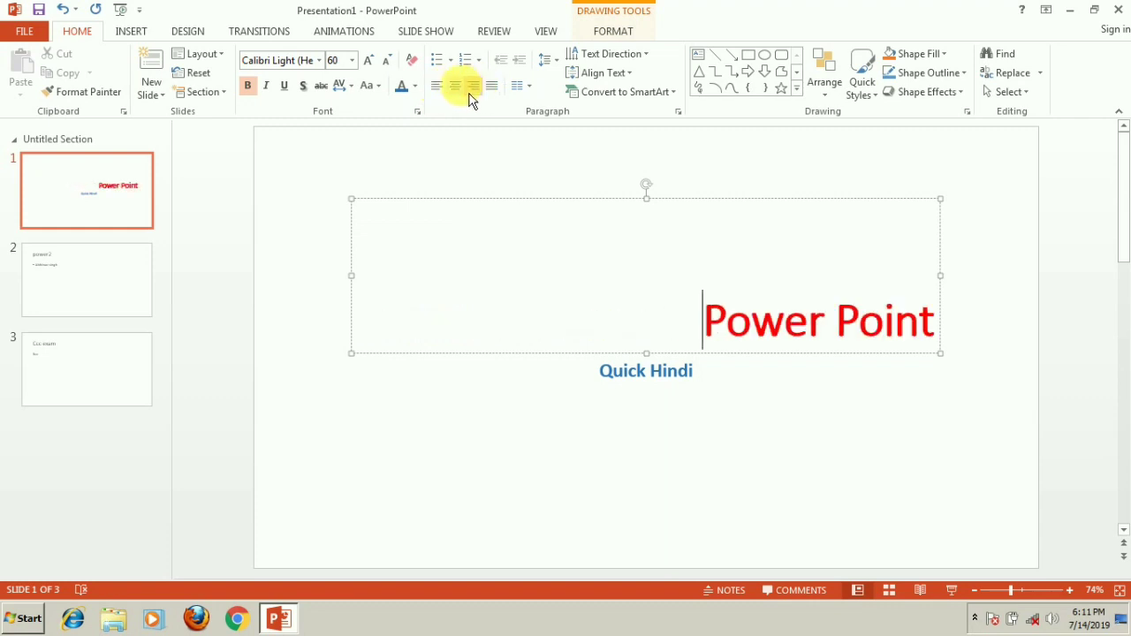
left_click(468, 94)
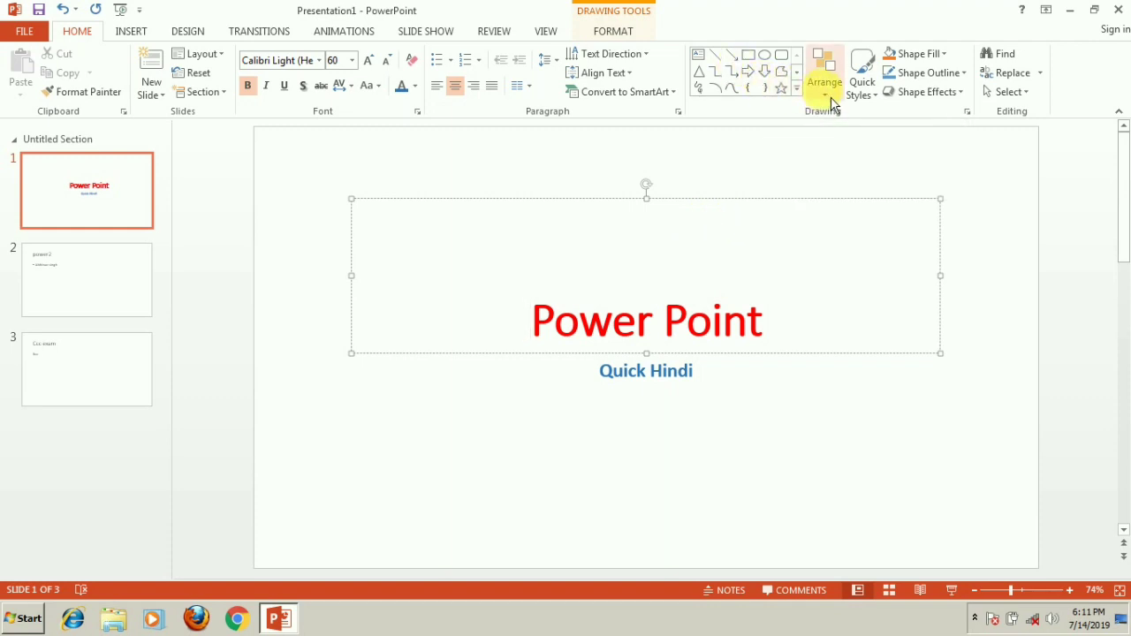
left_click(762, 71)
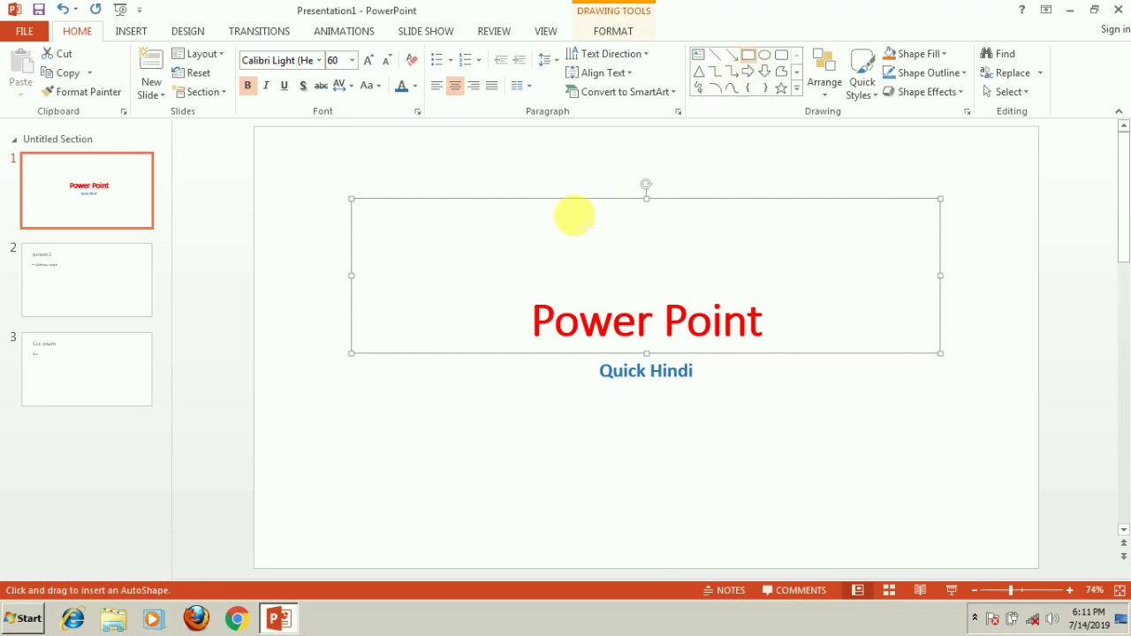
Step: Draw a rectangle above the title, type the name in it, fix the typo and bold it
left_click_drag(574, 214, 789, 285)
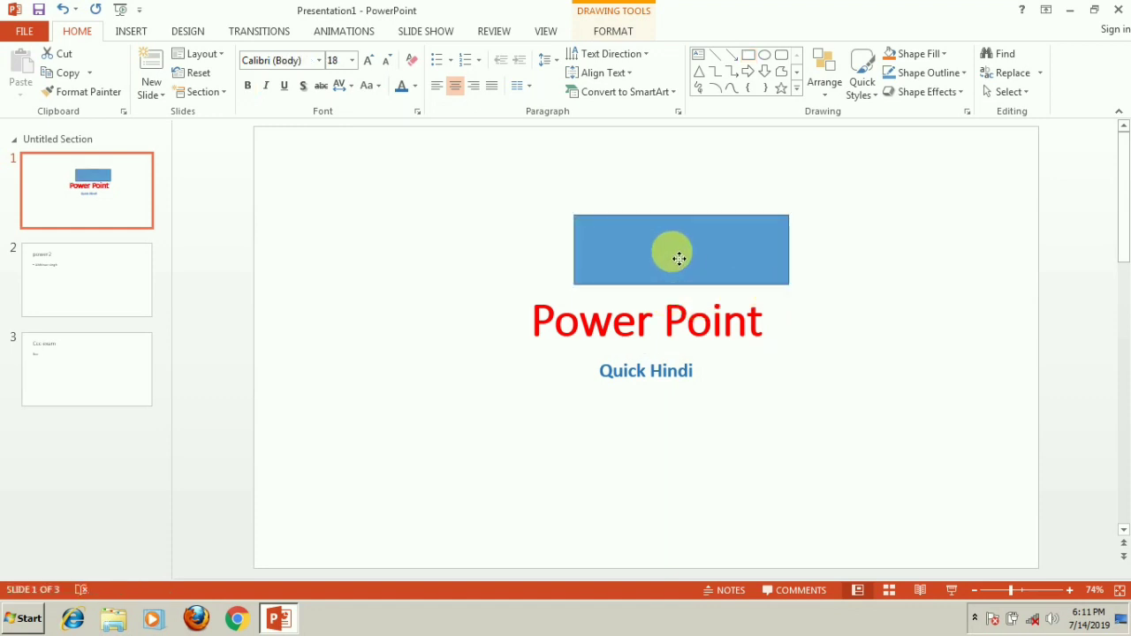
left_click_drag(688, 258, 645, 259)
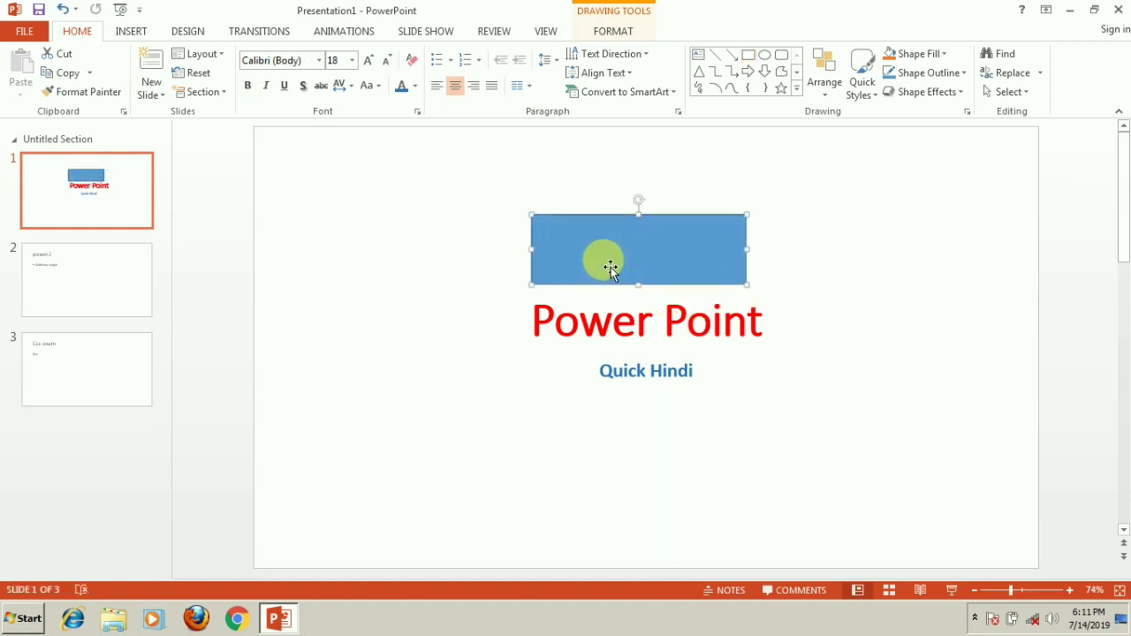
type("ab")
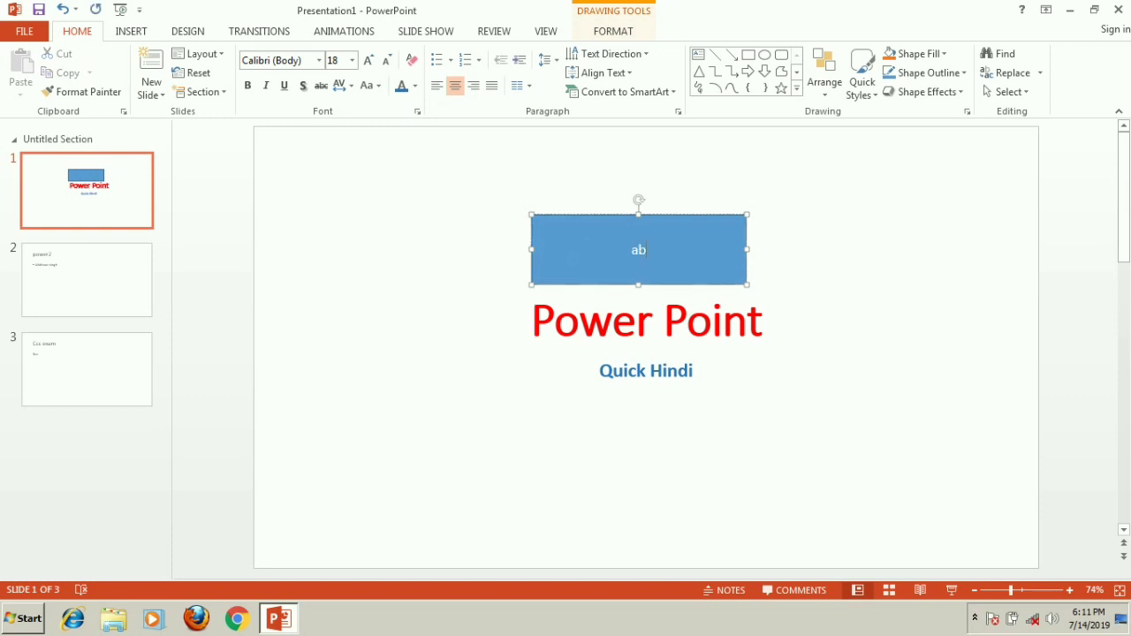
type("hionav")
mouse_move(646, 265)
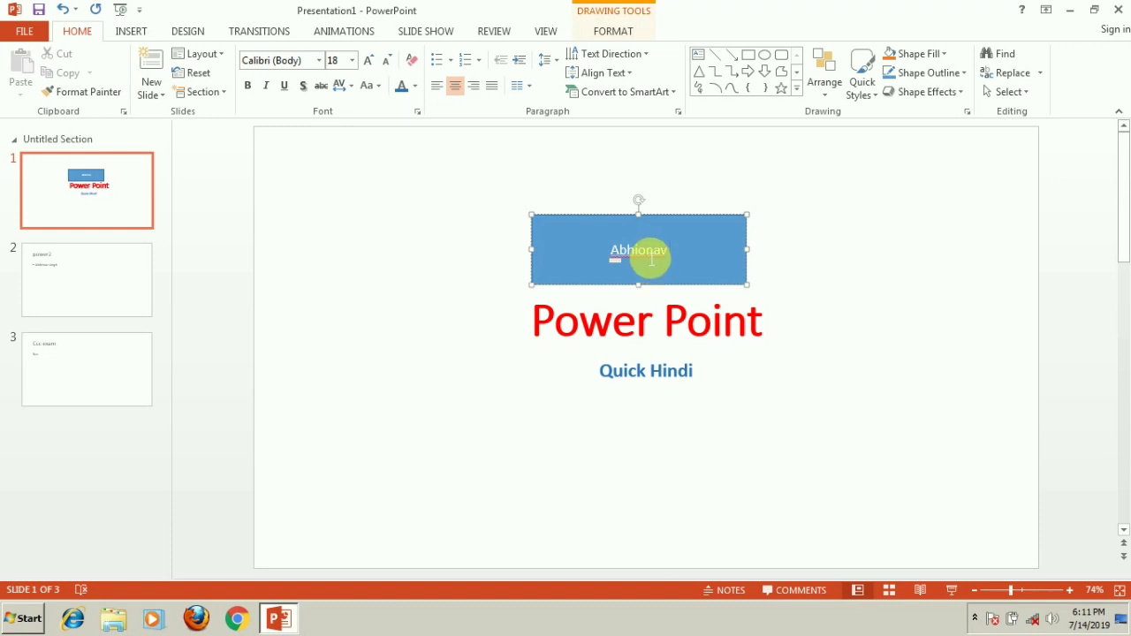
left_click(651, 259)
key("BackSpace")
double_click(672, 251)
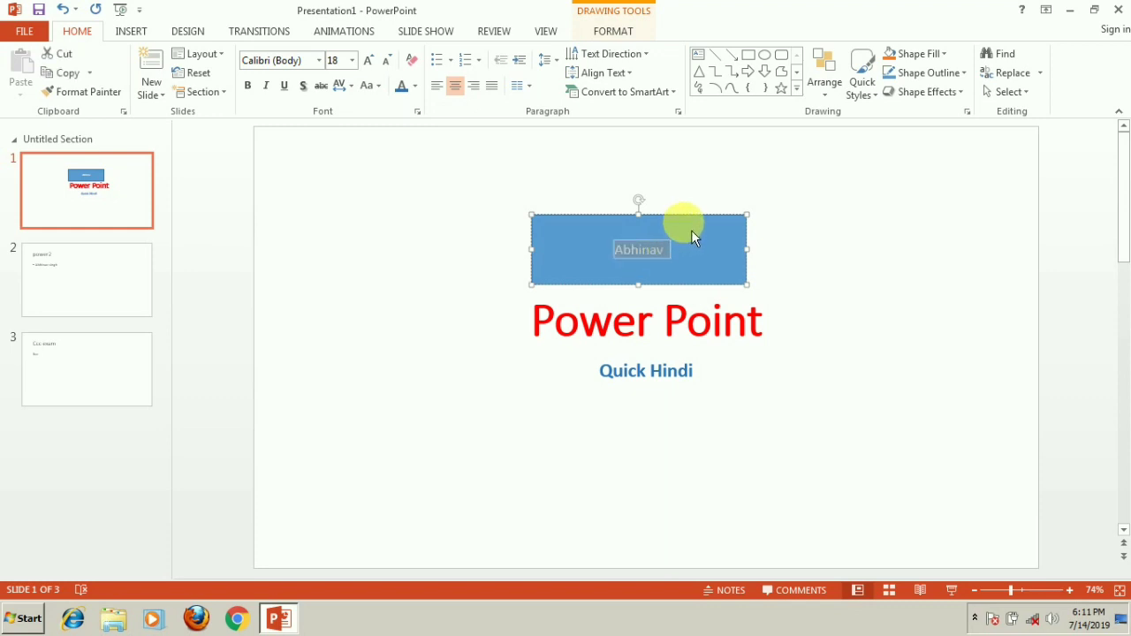
key("ctrl+b")
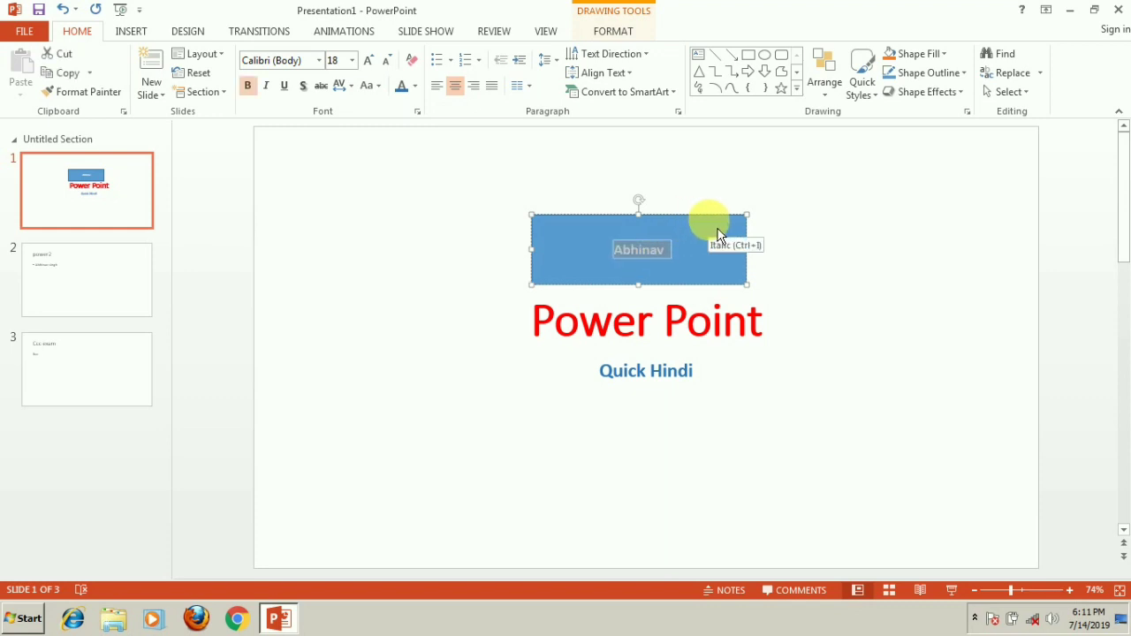
left_click(676, 246)
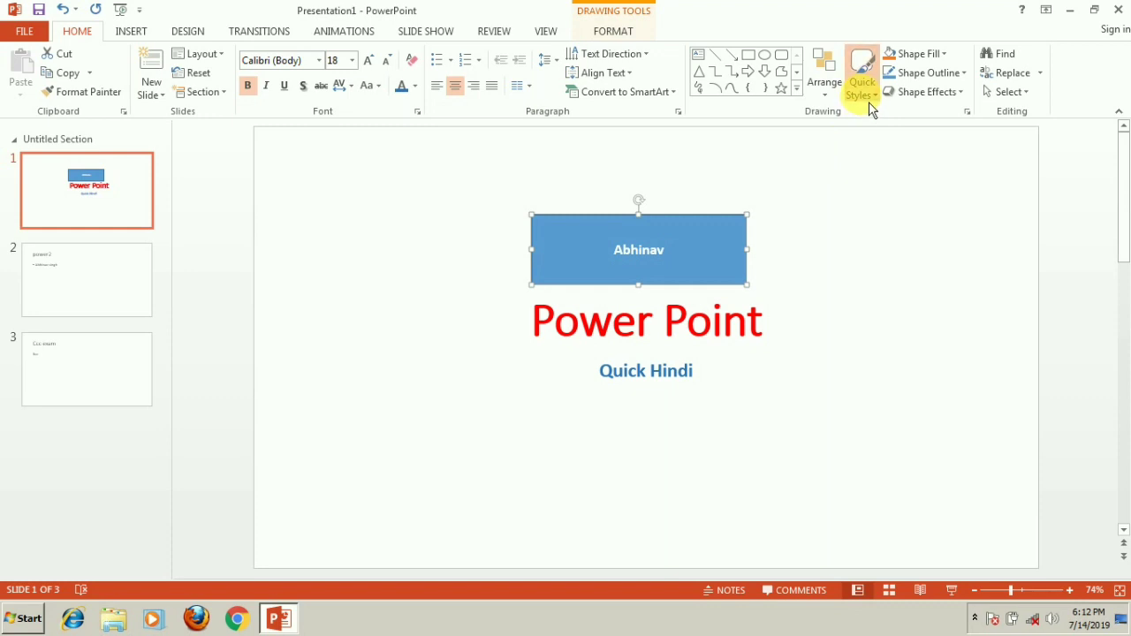
Step: Preview Quick Styles without applying one and give the rectangle a darker blue fill
left_click(822, 183)
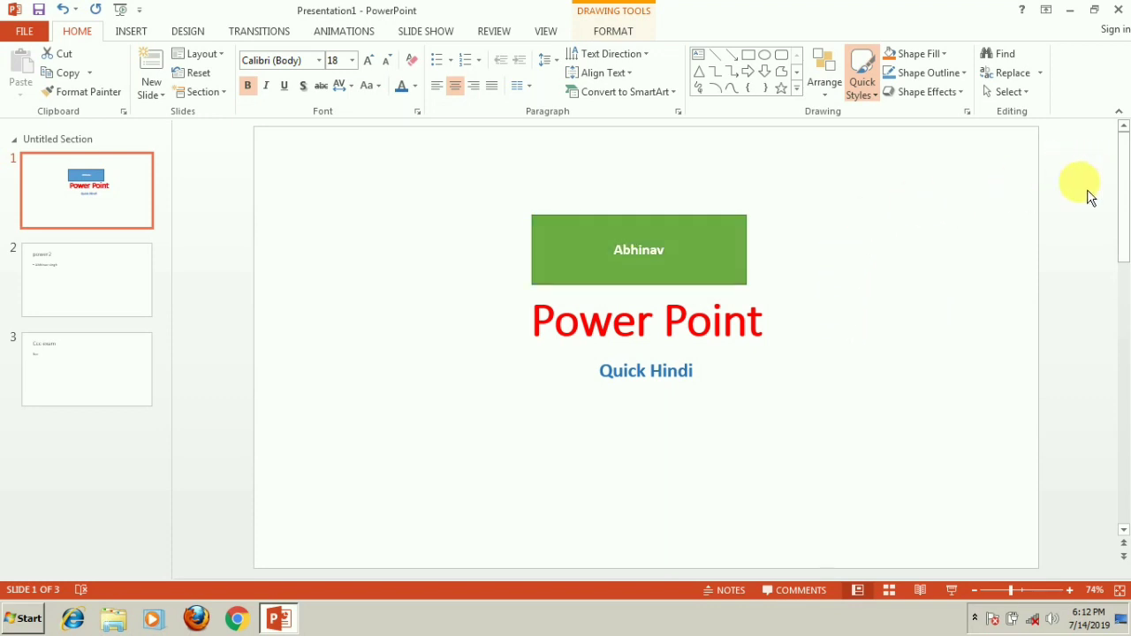
left_click(763, 183)
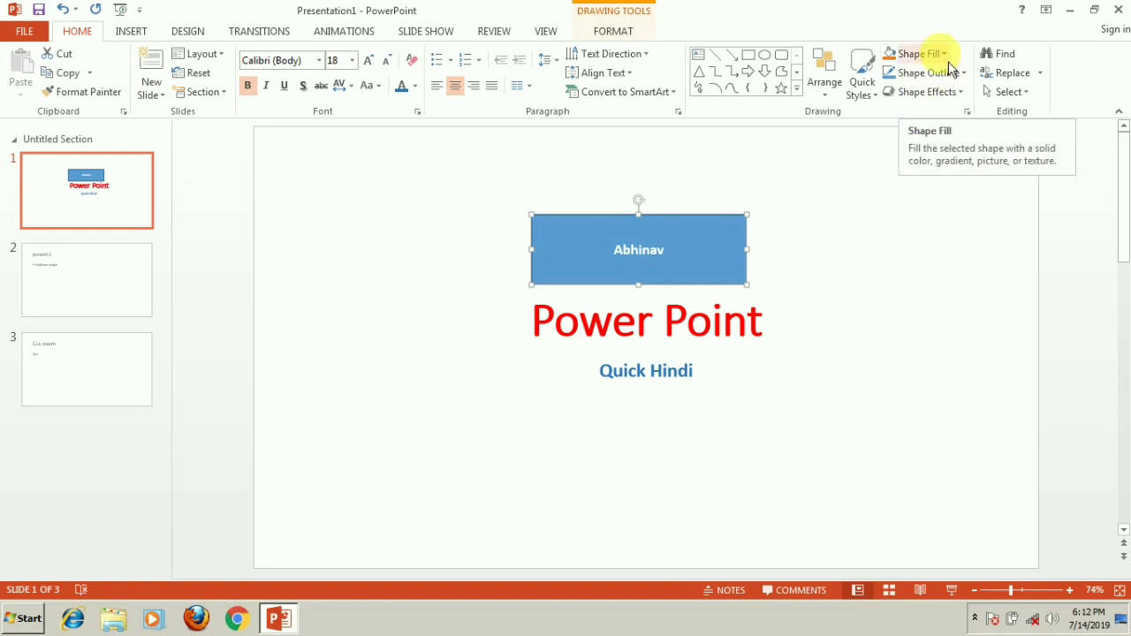
left_click(919, 53)
left_click(949, 147)
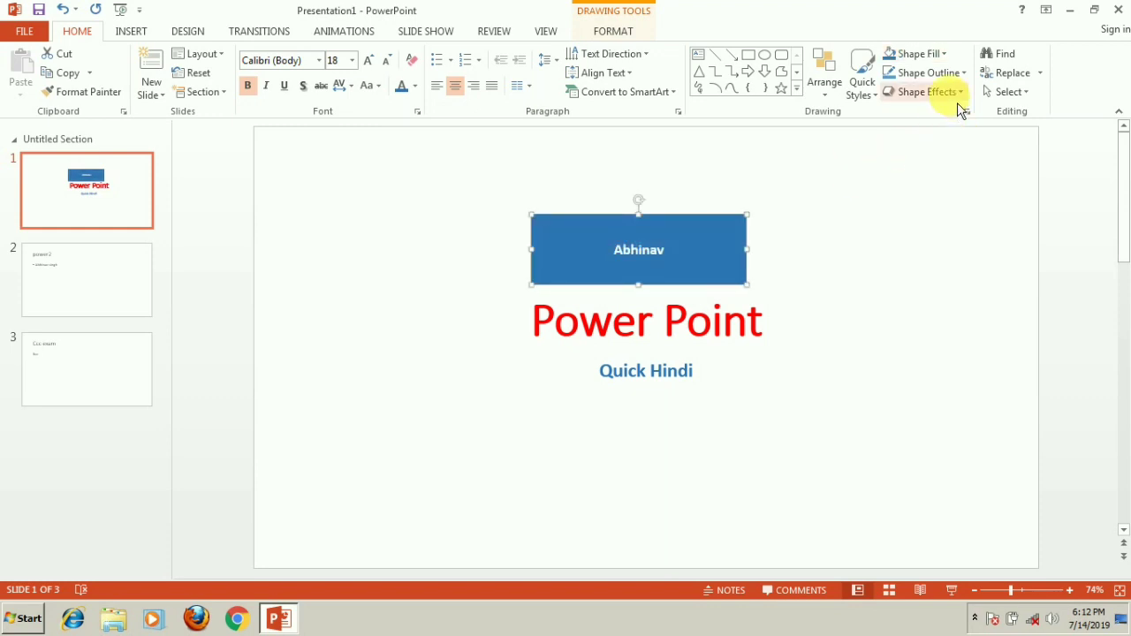
Step: Give the rectangle a dark grey outline, then reselect it for shape formatting
left_click(934, 159)
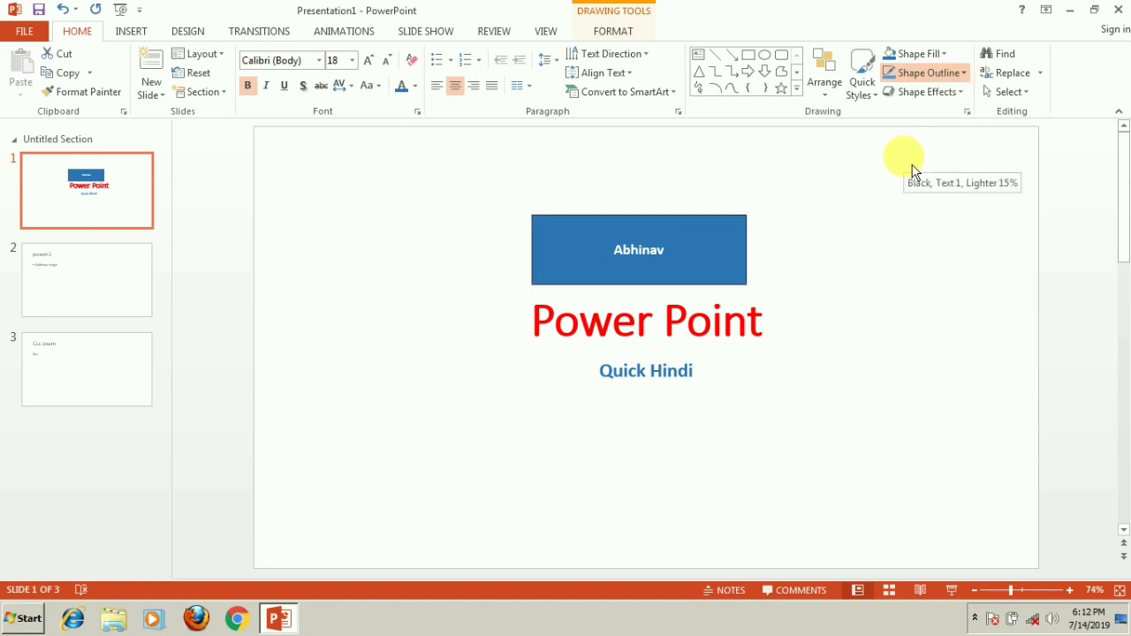
left_click(914, 171)
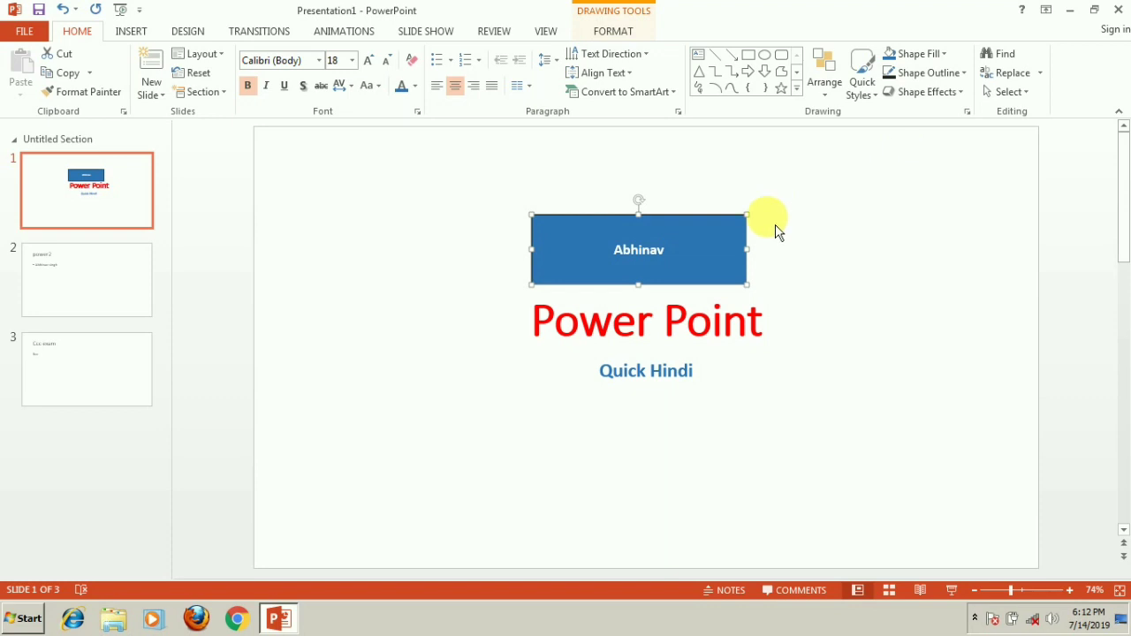
left_click(855, 231)
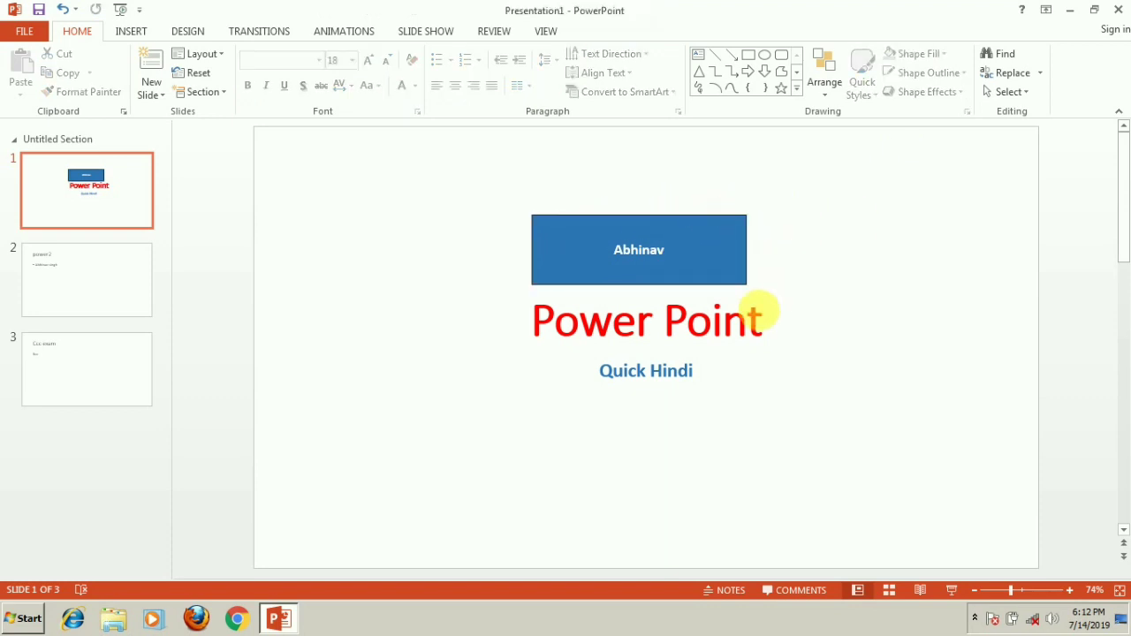
left_click(699, 255)
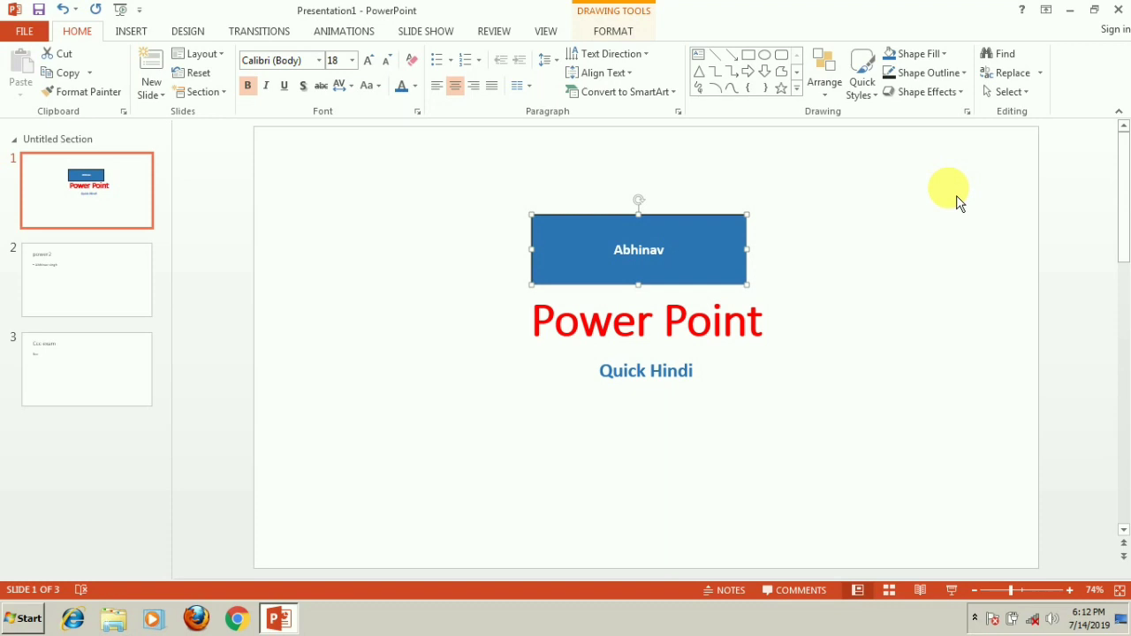
left_click(613, 32)
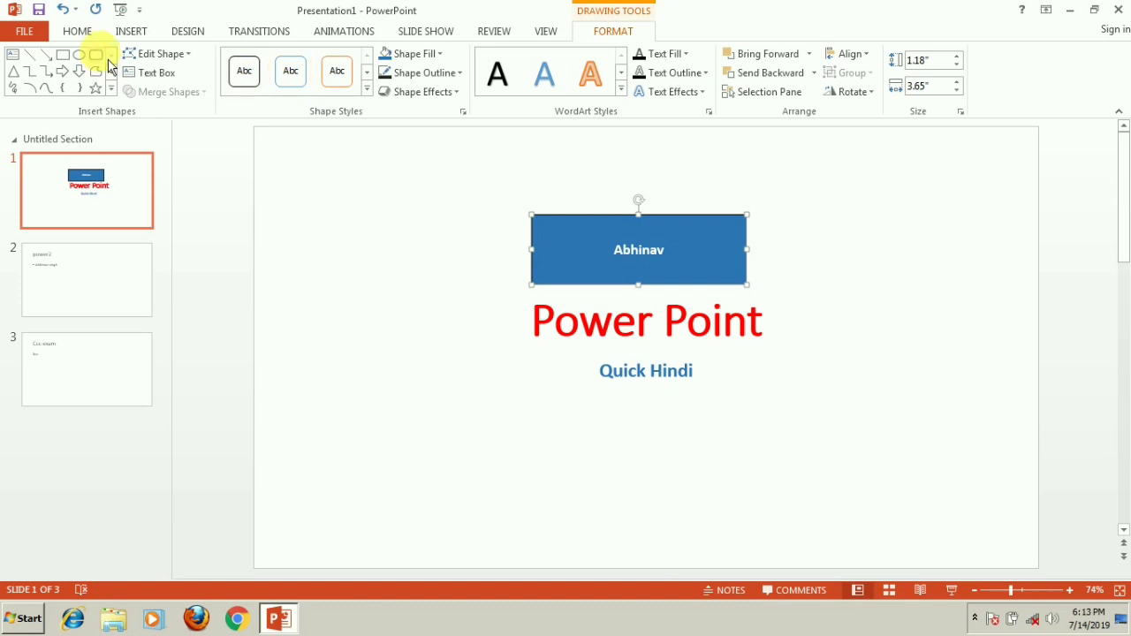
left_click(82, 36)
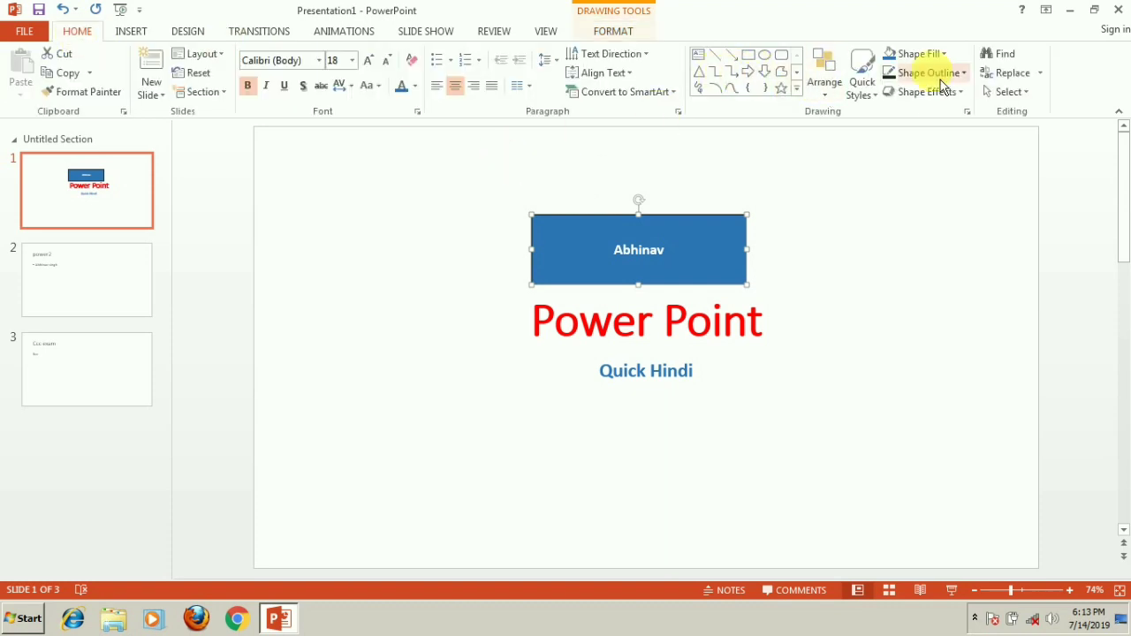
left_click(614, 31)
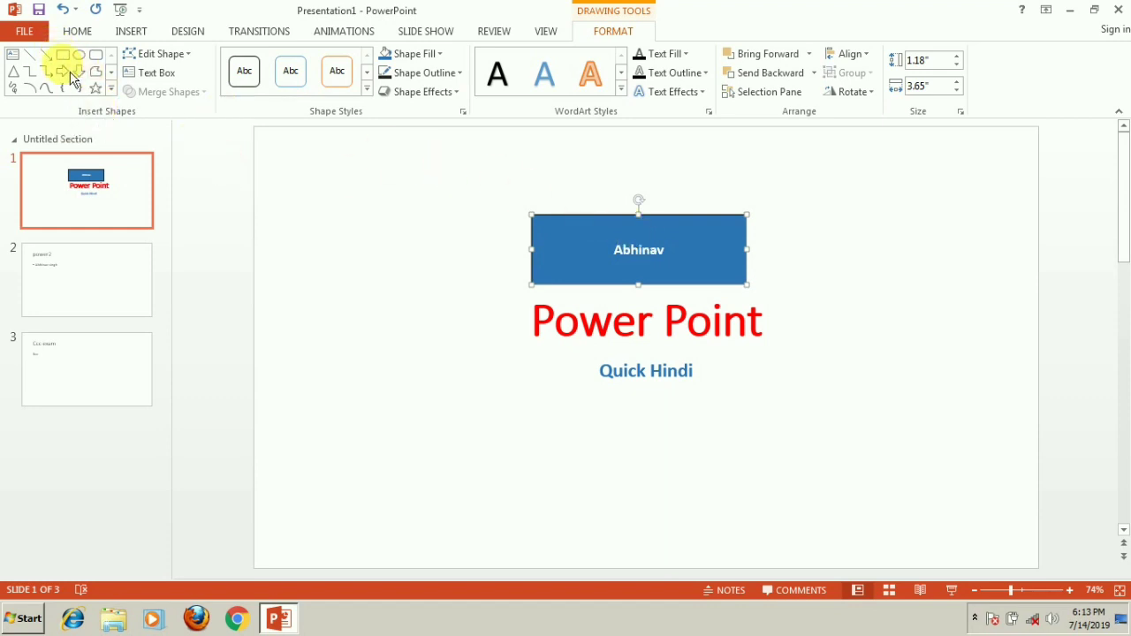
left_click(189, 58)
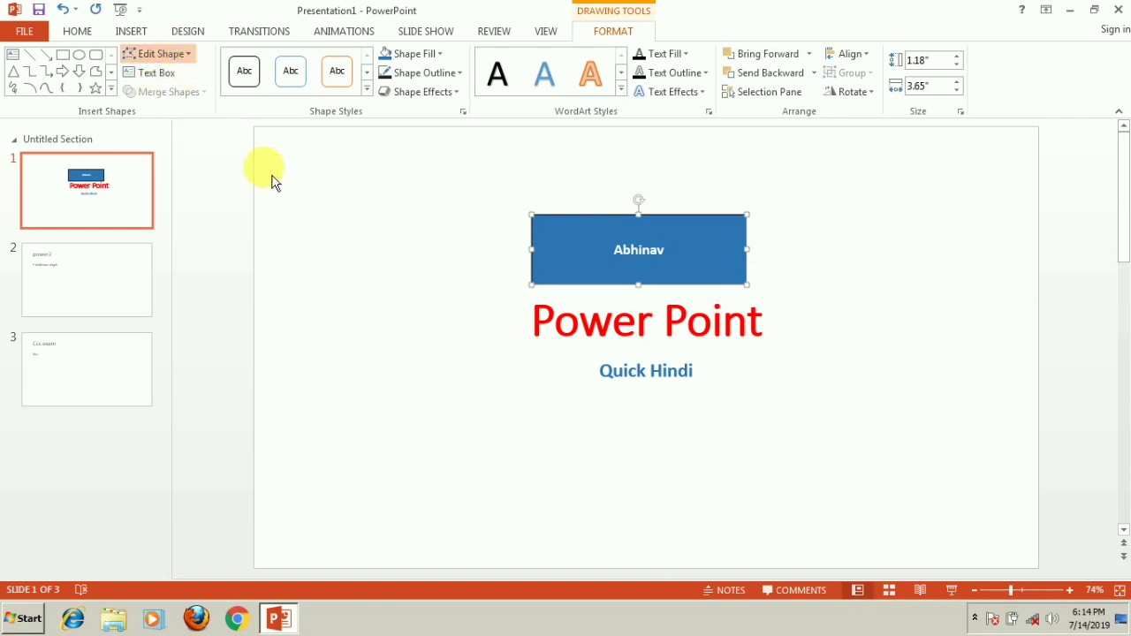
left_click(364, 150)
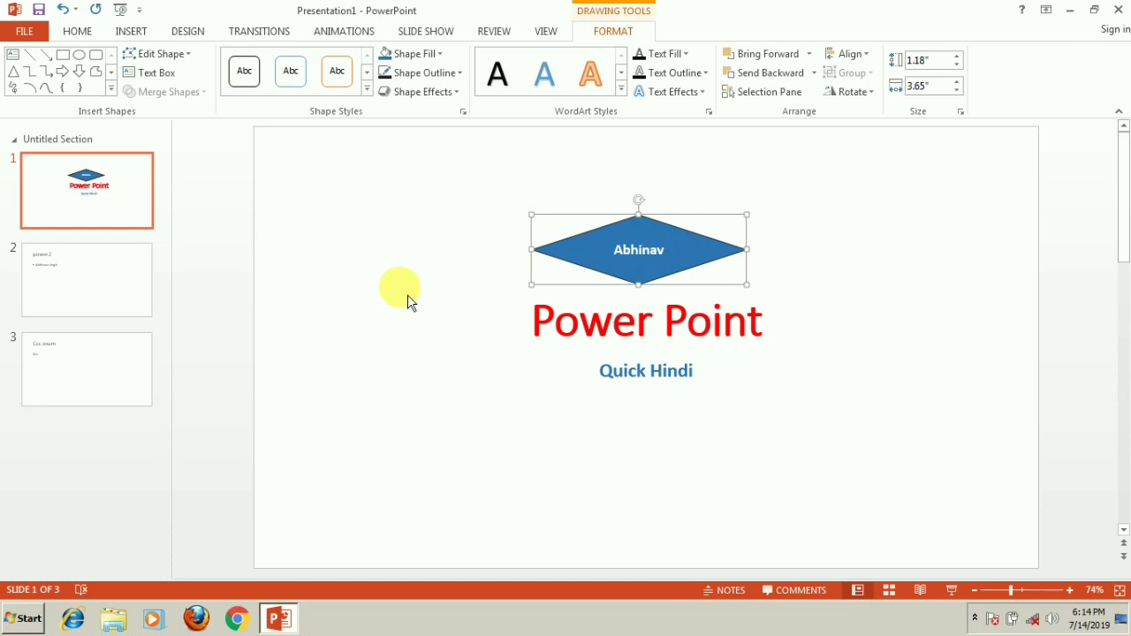
left_click(639, 256)
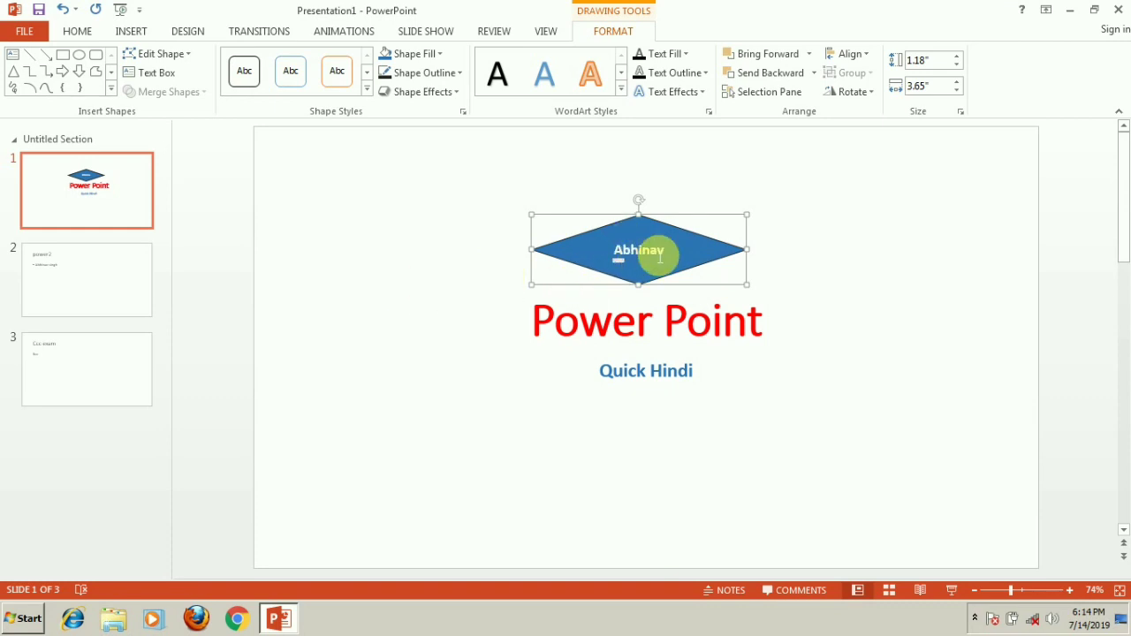
left_click(395, 281)
left_click(657, 253)
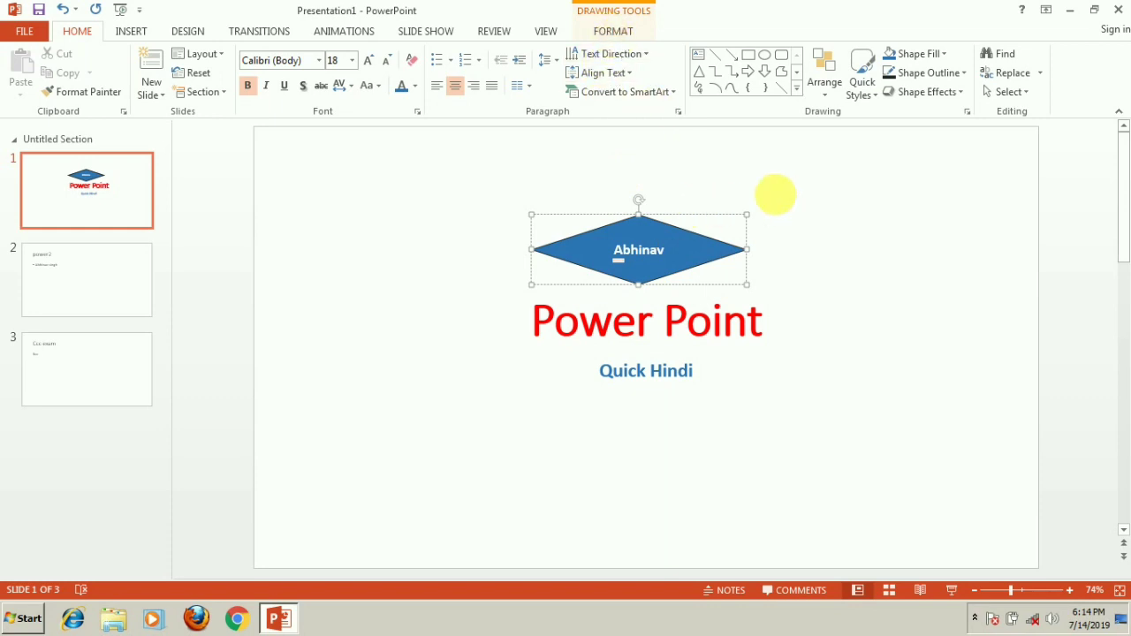
left_click(829, 204)
left_click(875, 168)
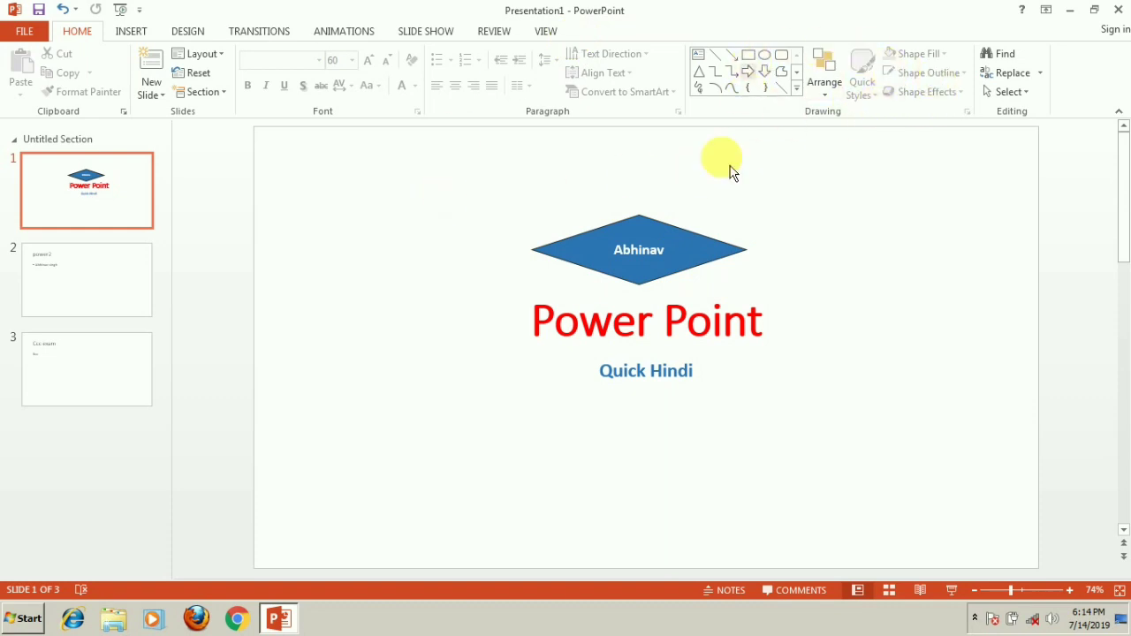
left_click(646, 272)
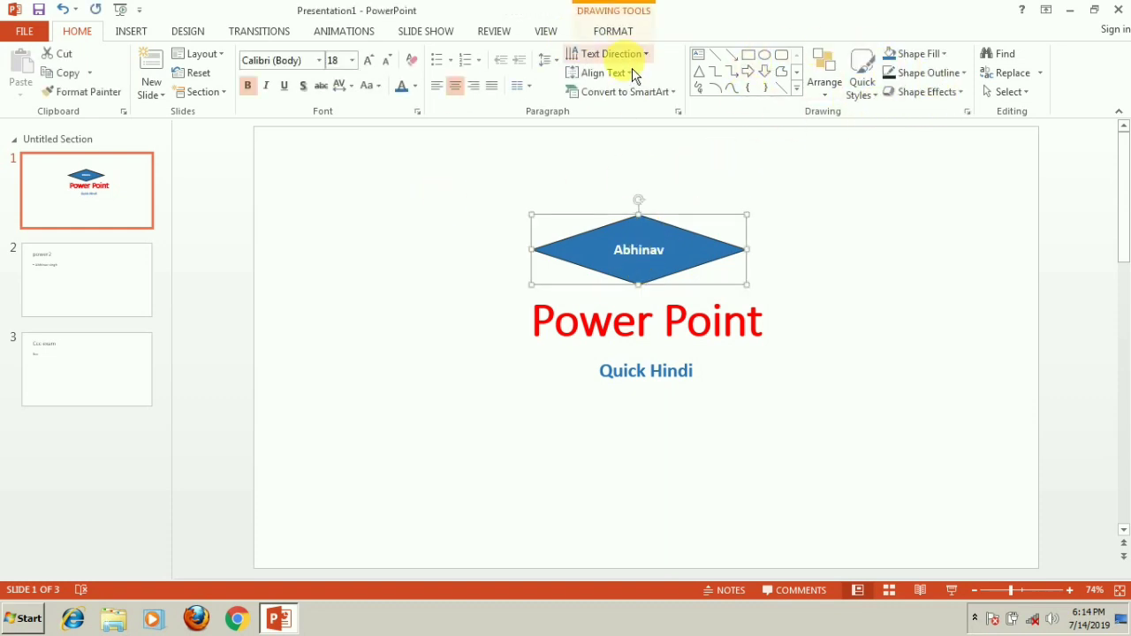
left_click(621, 37)
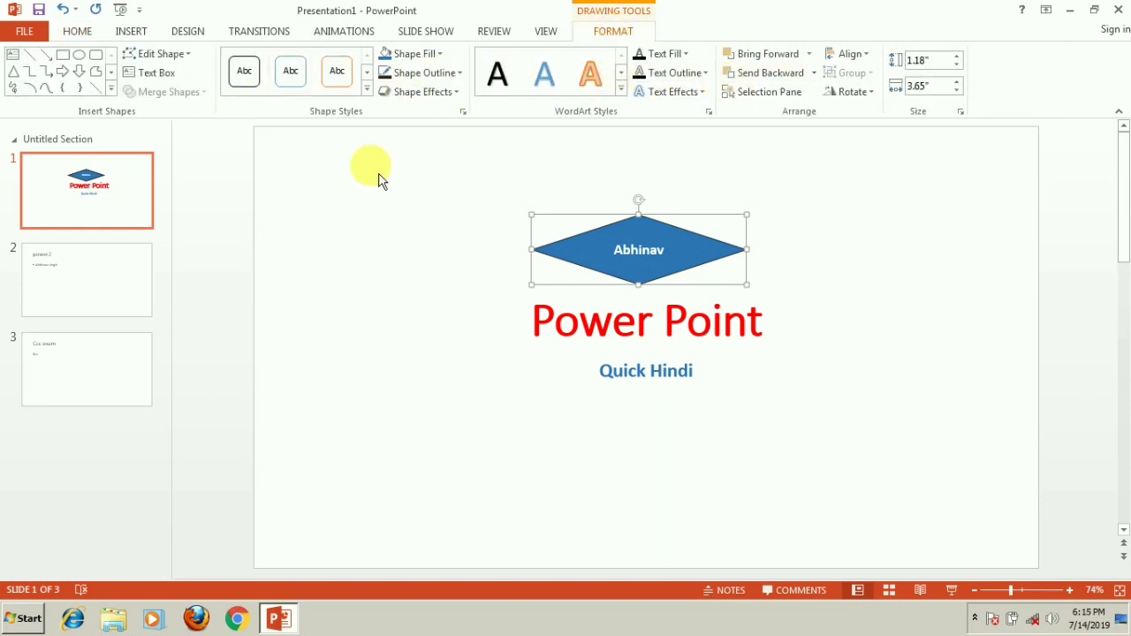
left_click(380, 222)
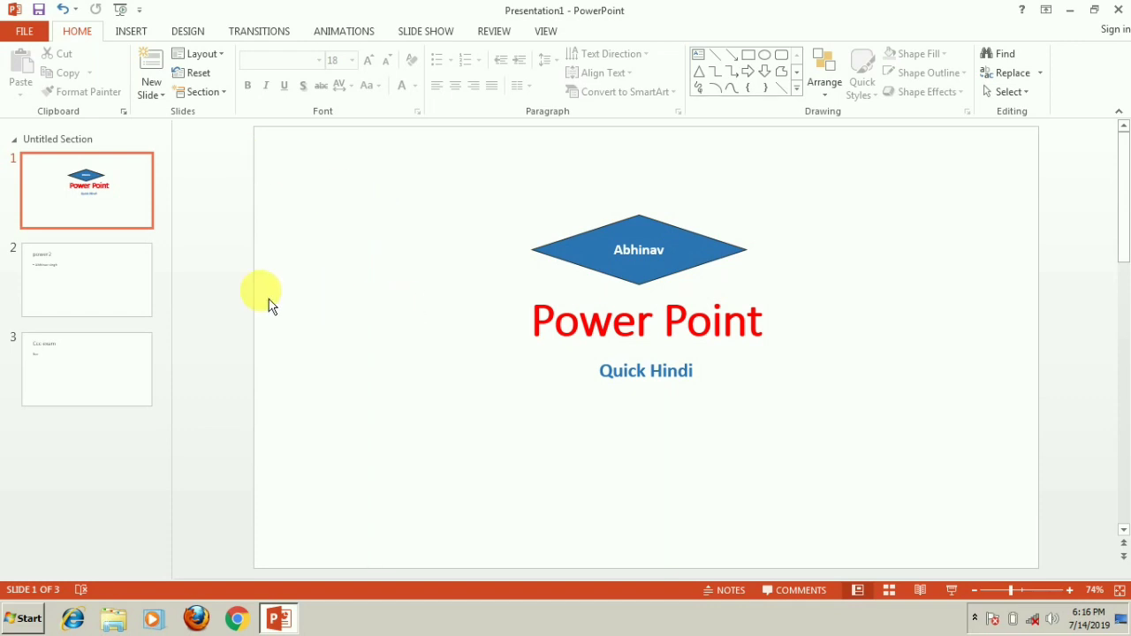
Step: Make the power2 title on slide 2 bold, orange and centred
left_click(75, 306)
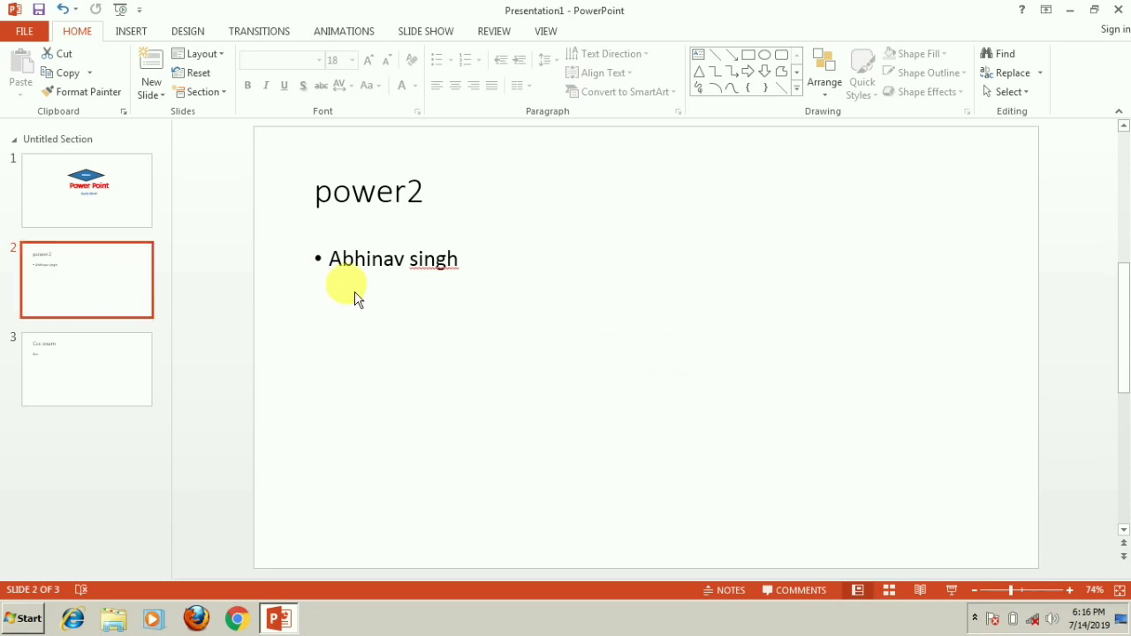
left_click(334, 190)
left_click_drag(334, 189, 437, 200)
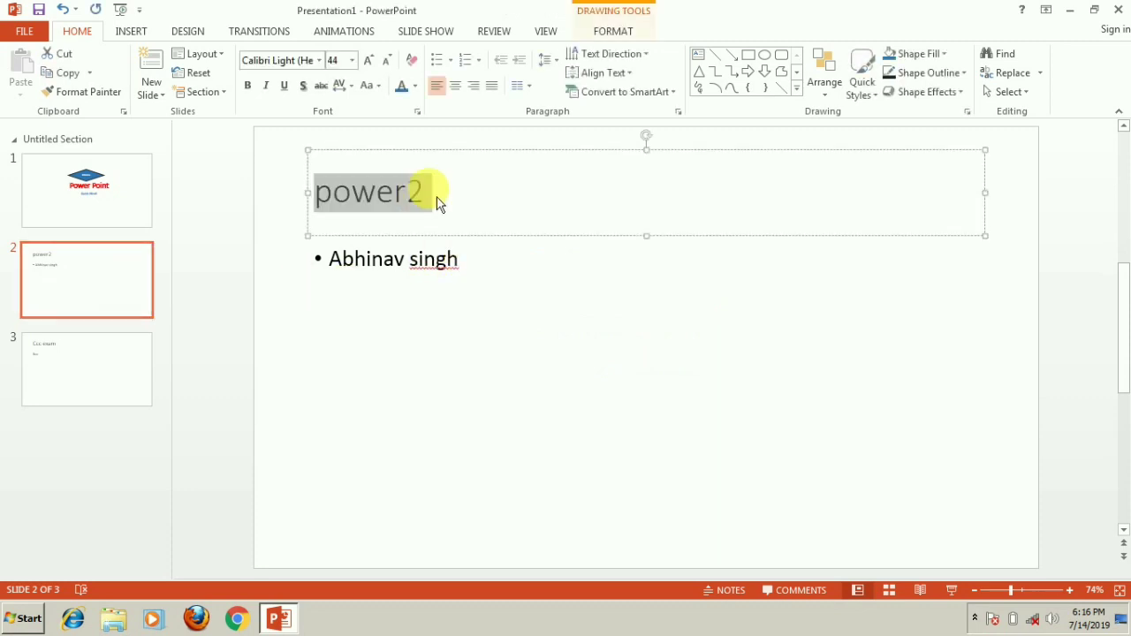
key("ctrl+b")
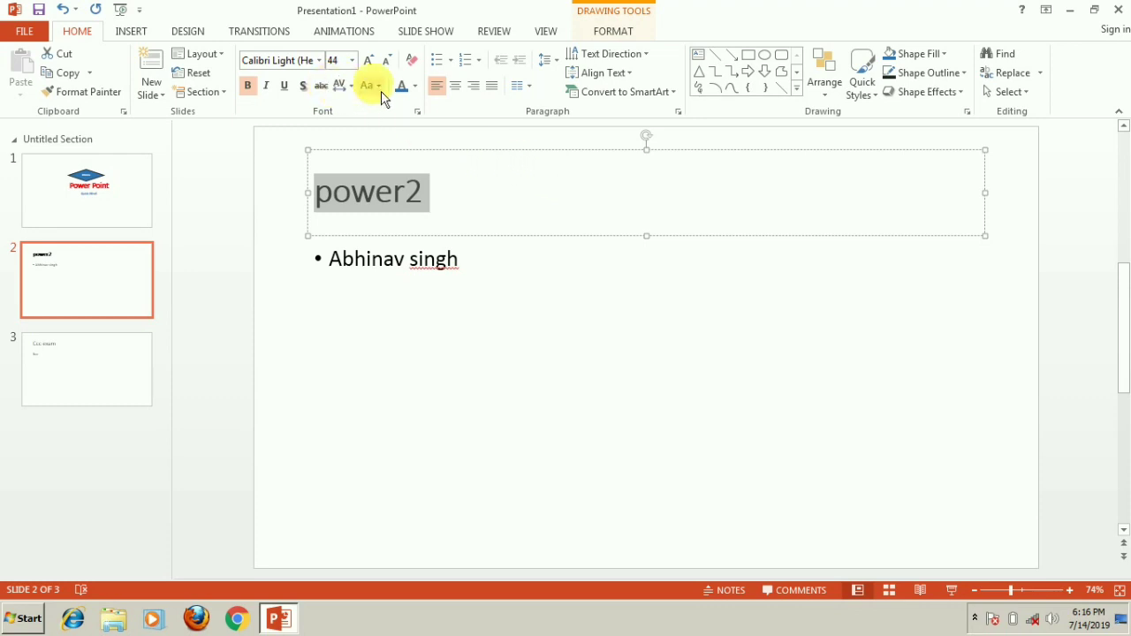
left_click(482, 134)
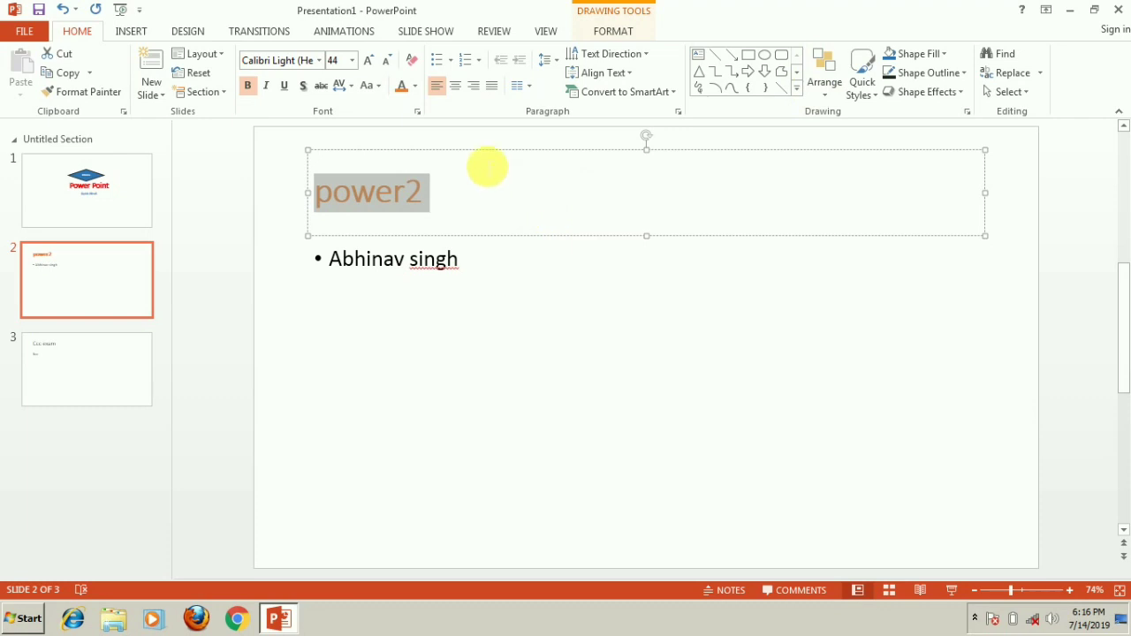
left_click(455, 87)
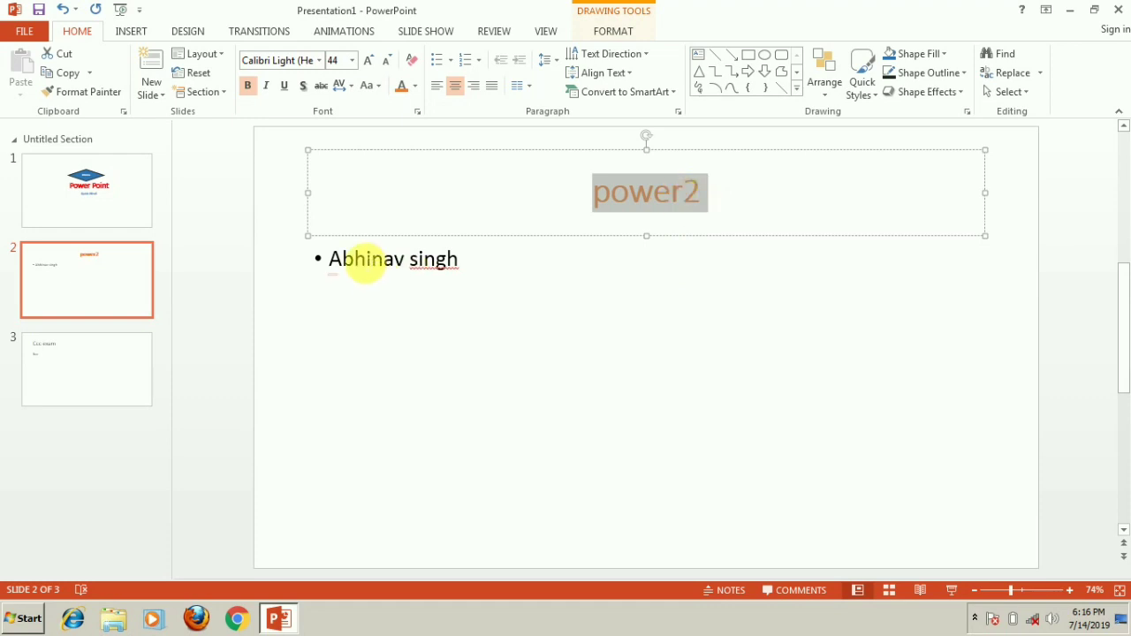
Step: Centre the bullet line beneath the power2 title
left_click(362, 260)
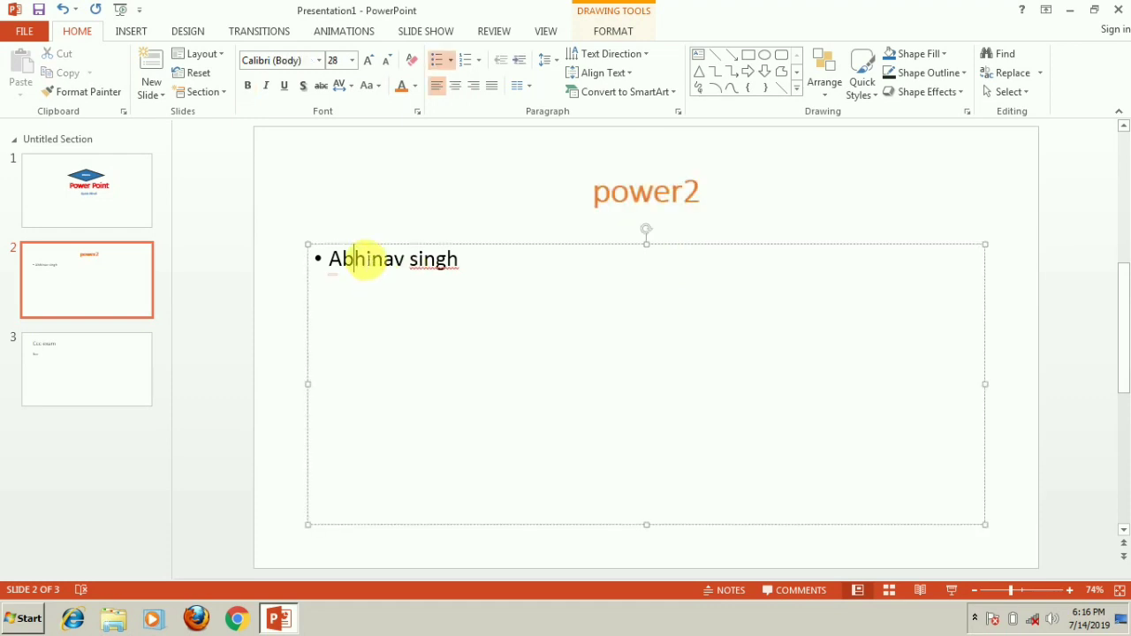
left_click_drag(363, 260, 487, 268)
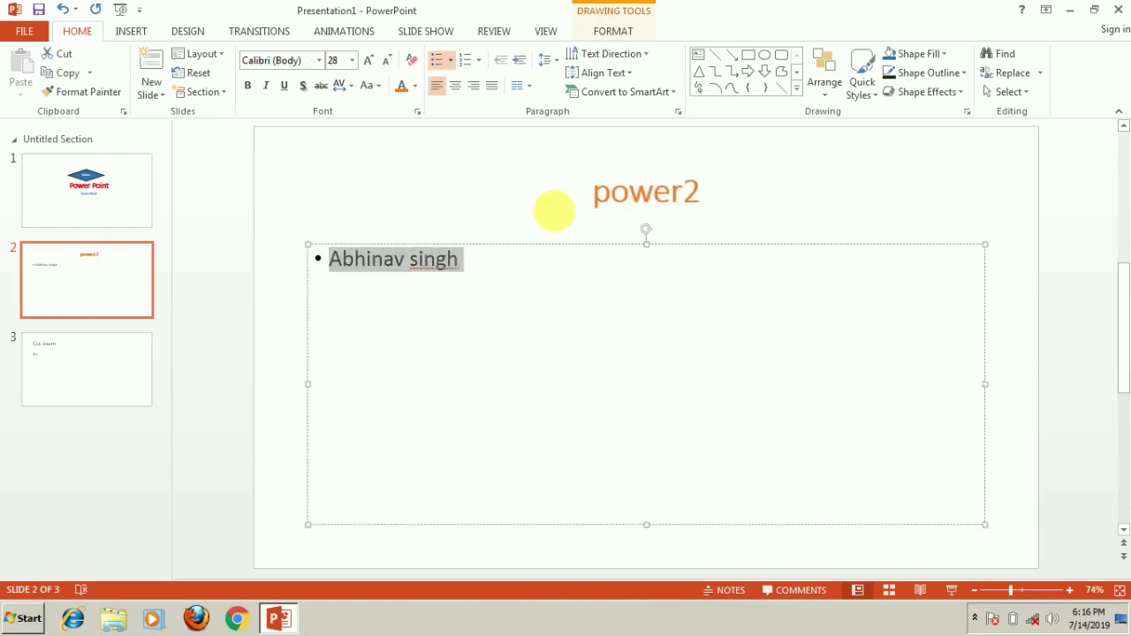
left_click(459, 86)
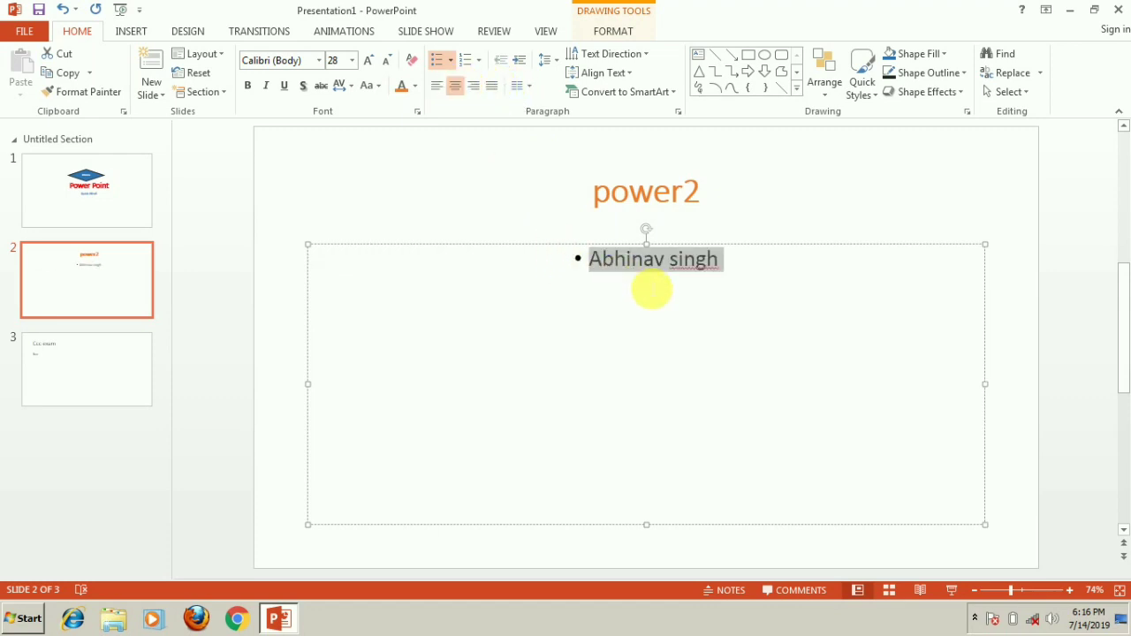
left_click(747, 151)
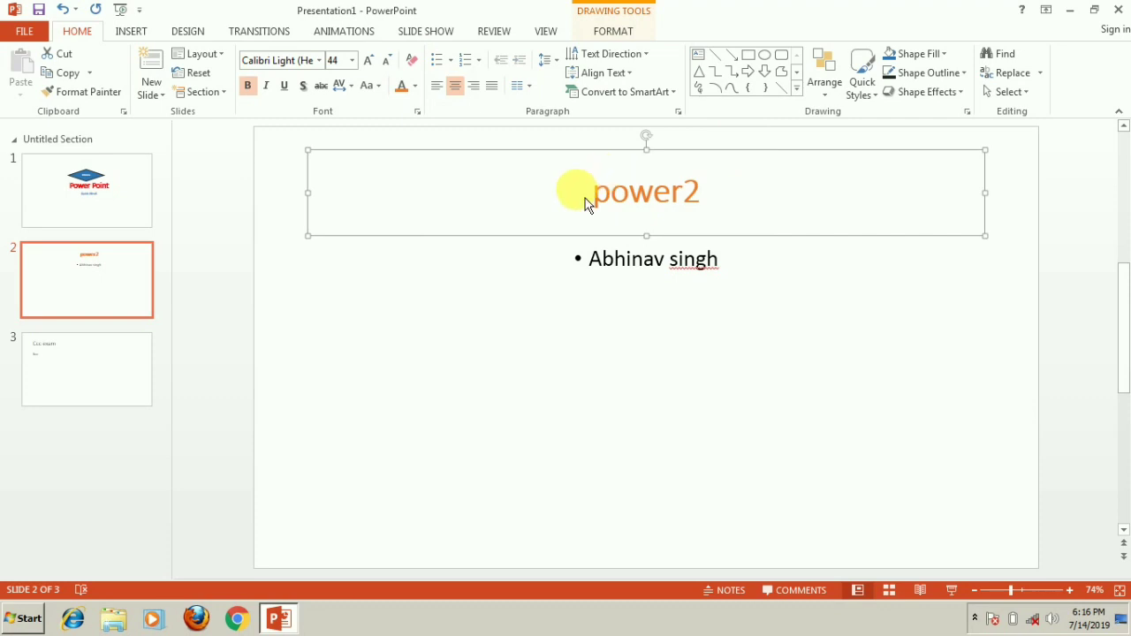
left_click(130, 31)
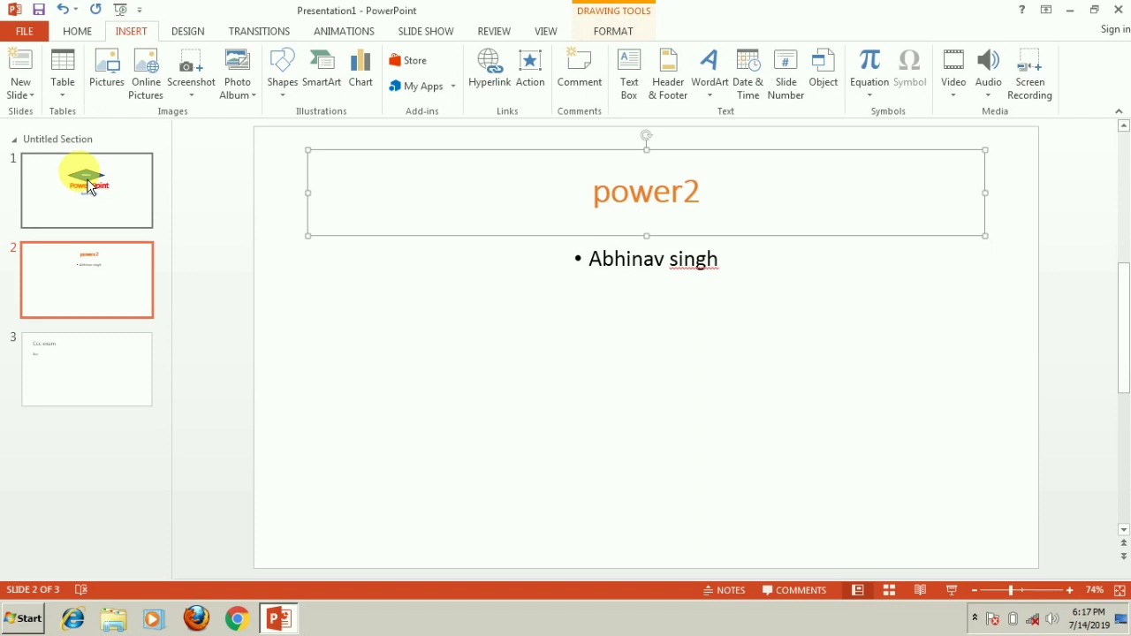
Step: Add a new slide after slide 2 titled 'Presentation' with body text '4th slide'
left_click(33, 86)
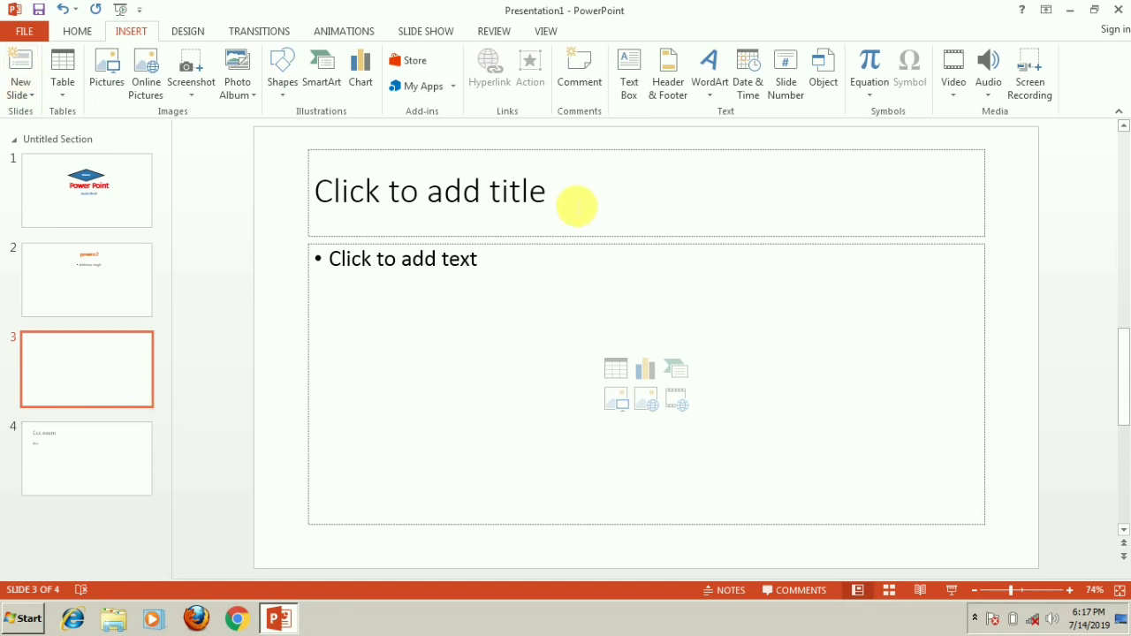
left_click(576, 206)
type("prese")
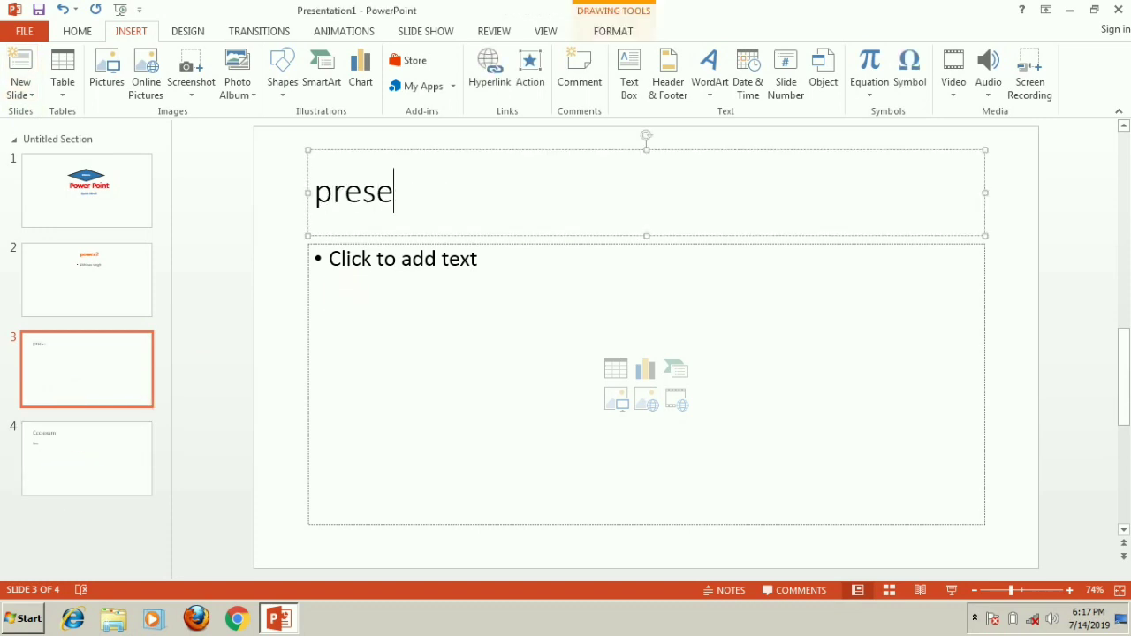
type("ntation")
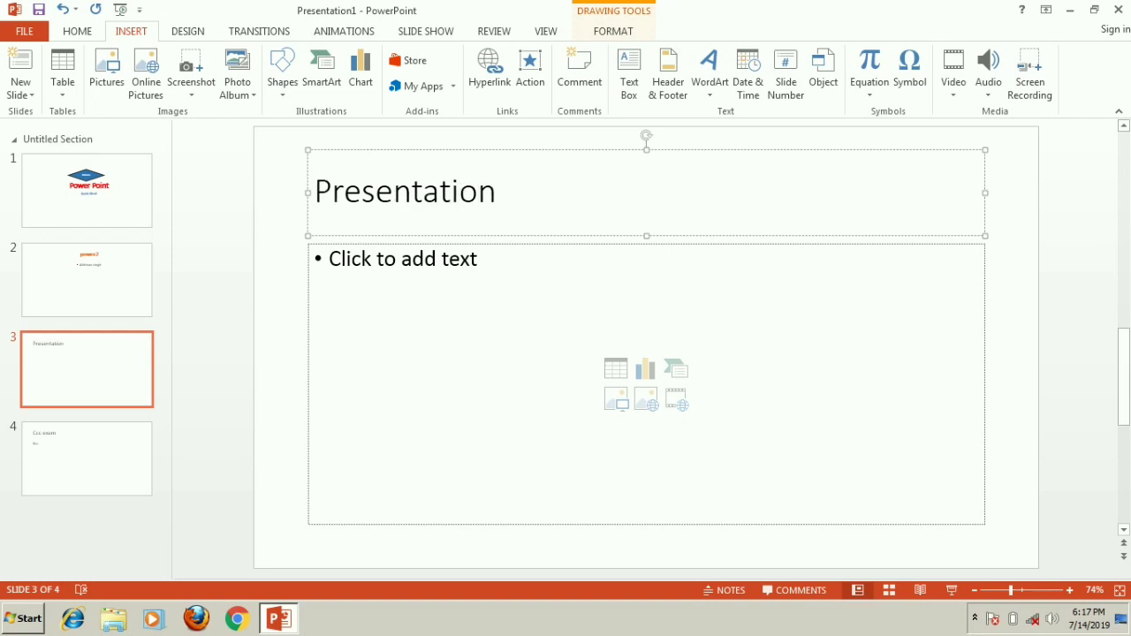
left_click(522, 264)
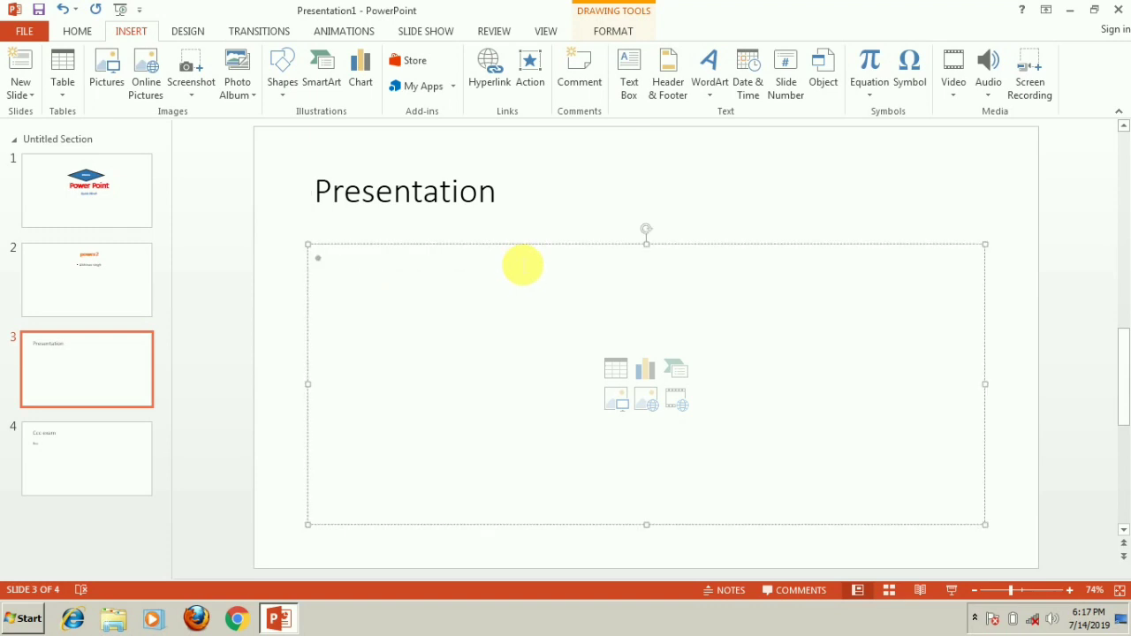
type("4th ")
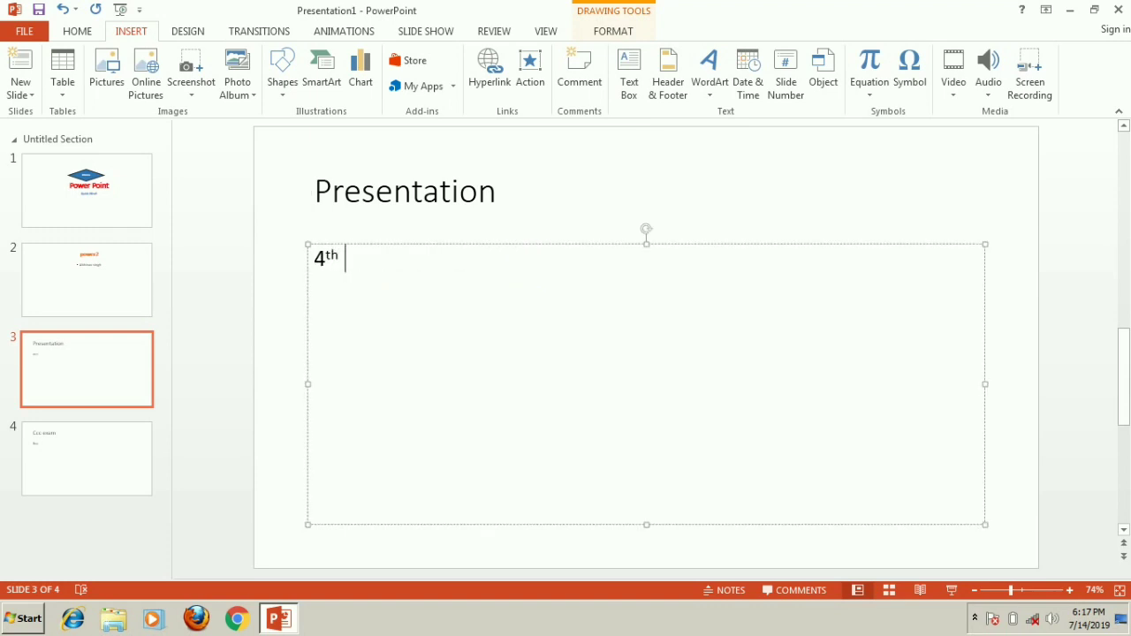
type("slide")
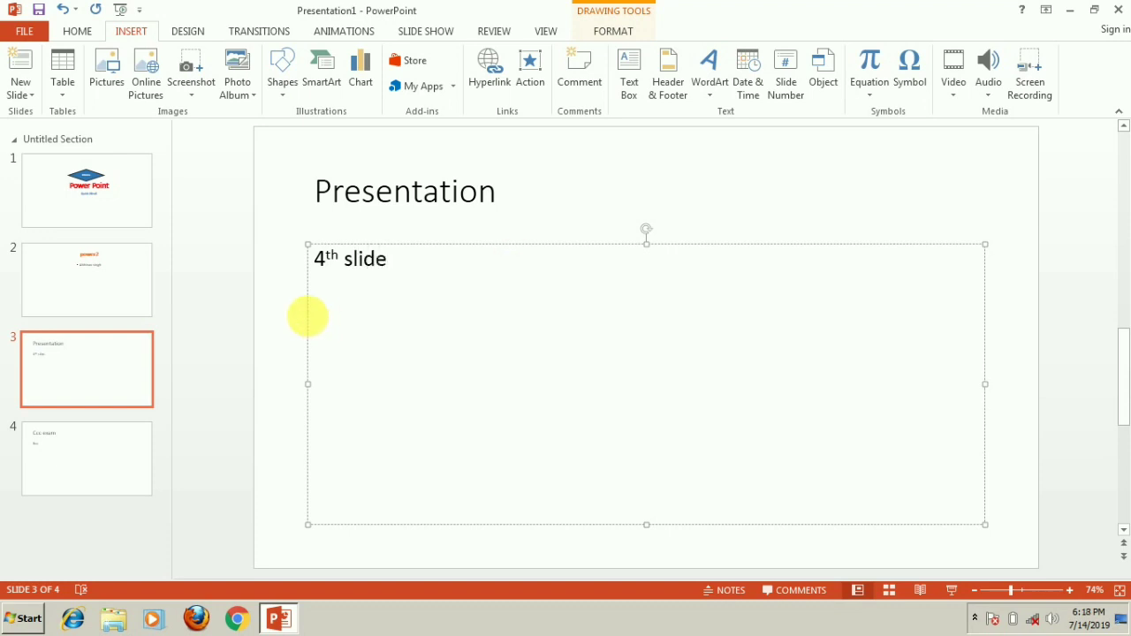
left_click_drag(326, 258, 460, 259)
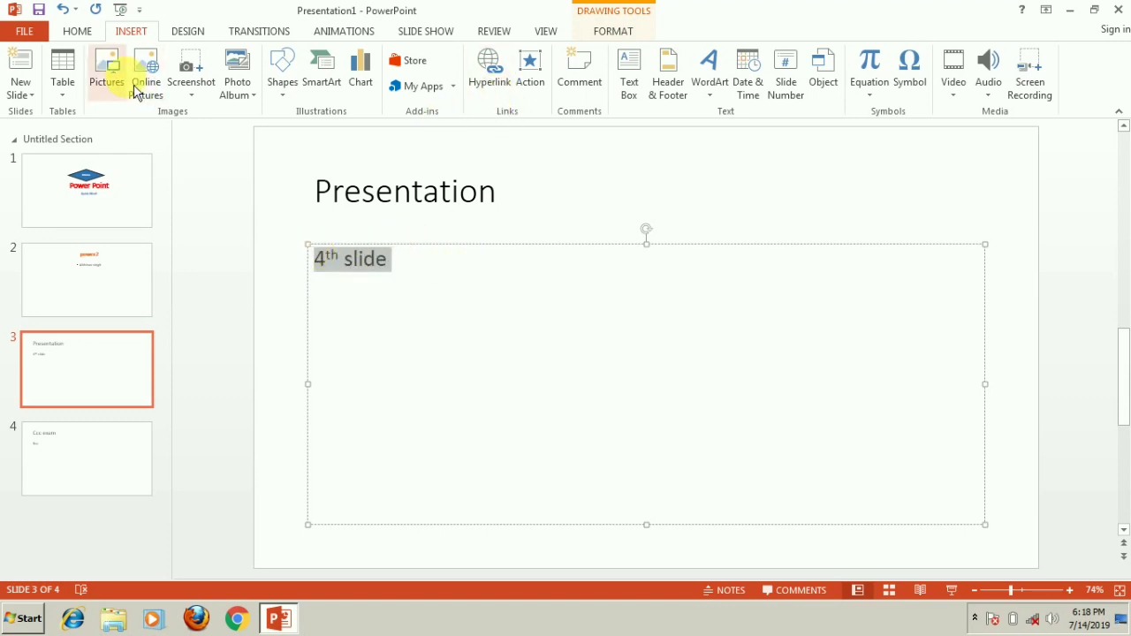
Step: Centre the '4th slide' text and make the 'Presentation' title centred, bold and red
left_click(81, 35)
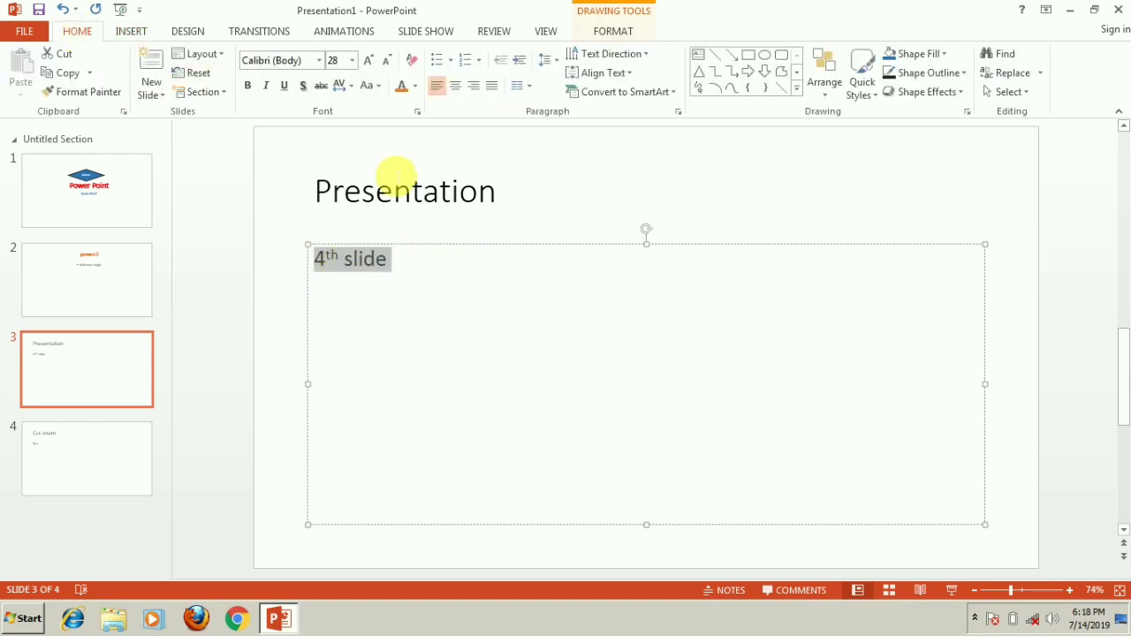
left_click(455, 86)
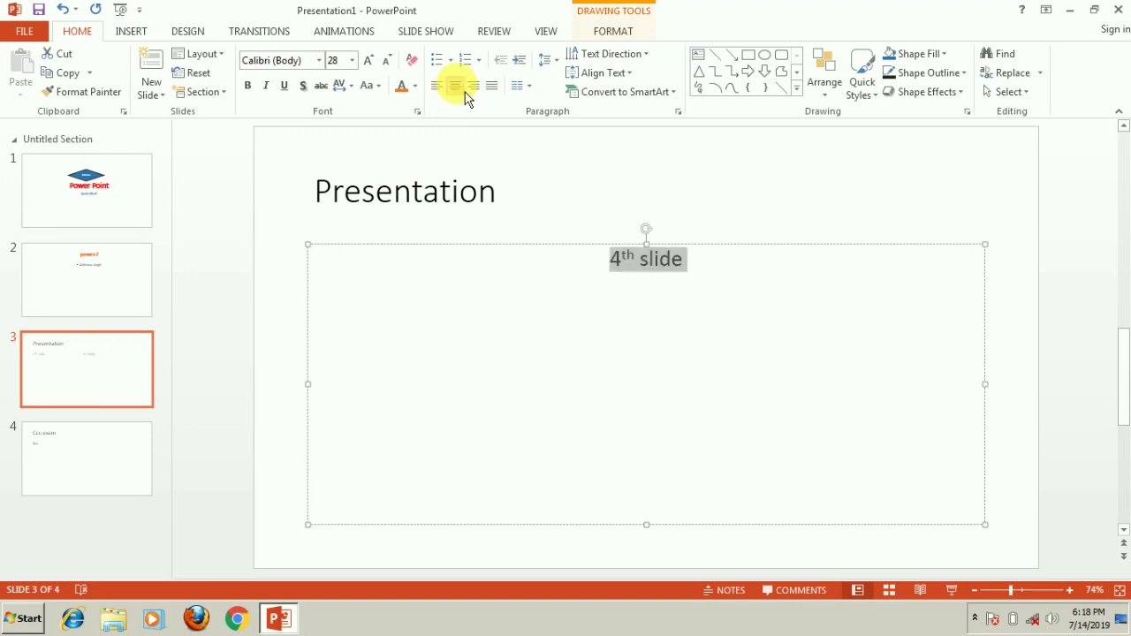
left_click(360, 204)
left_click_drag(409, 207, 522, 212)
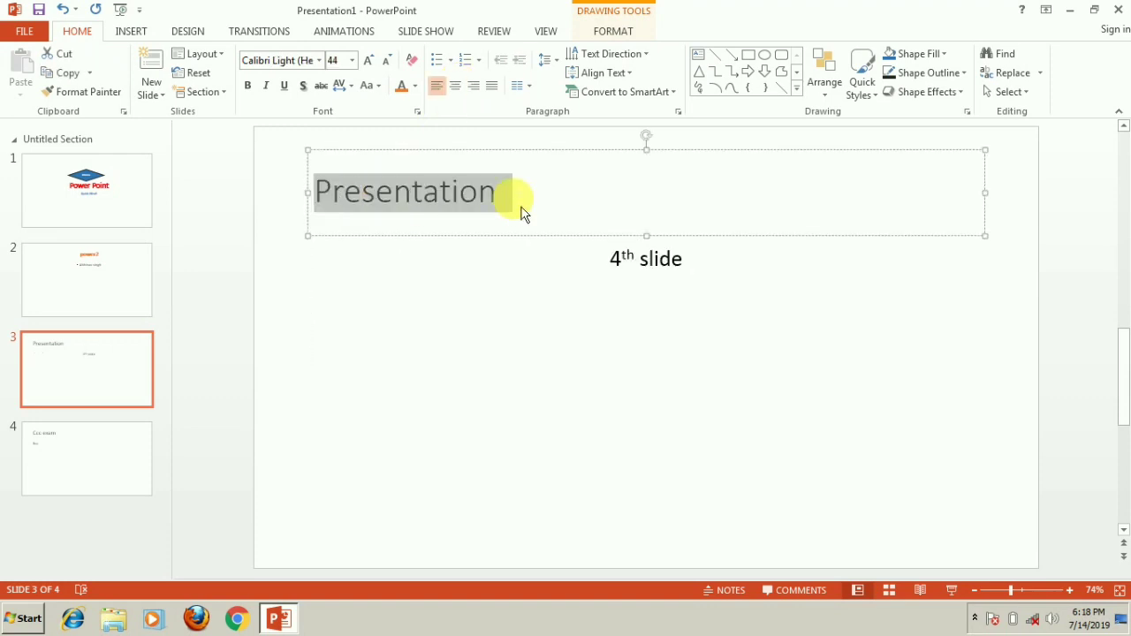
left_click(457, 89)
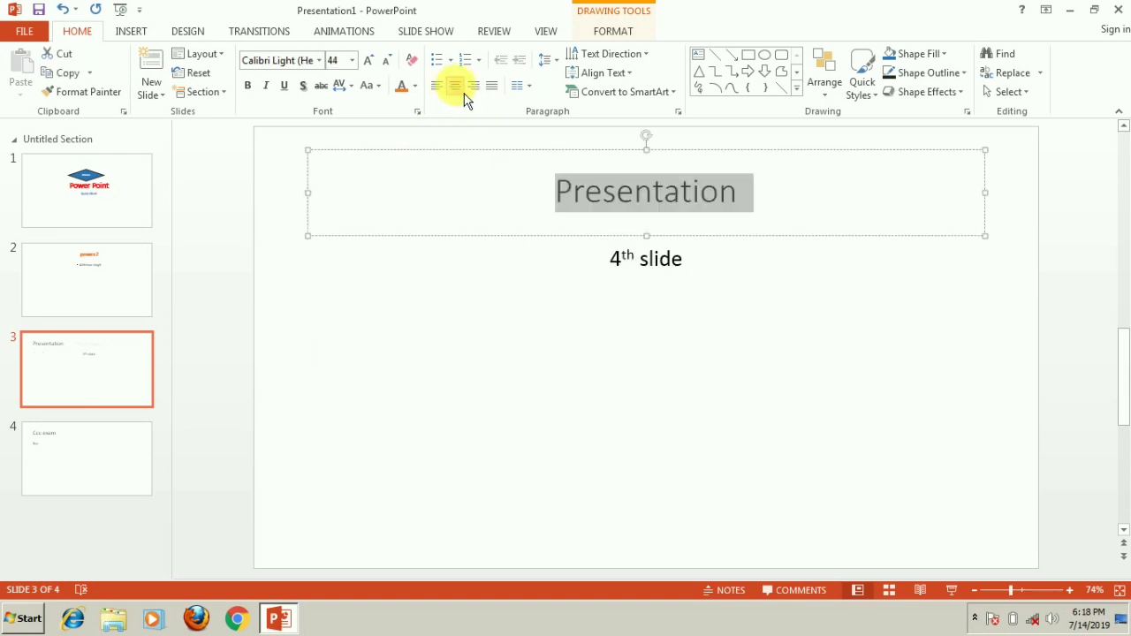
left_click(256, 89)
left_click(402, 86)
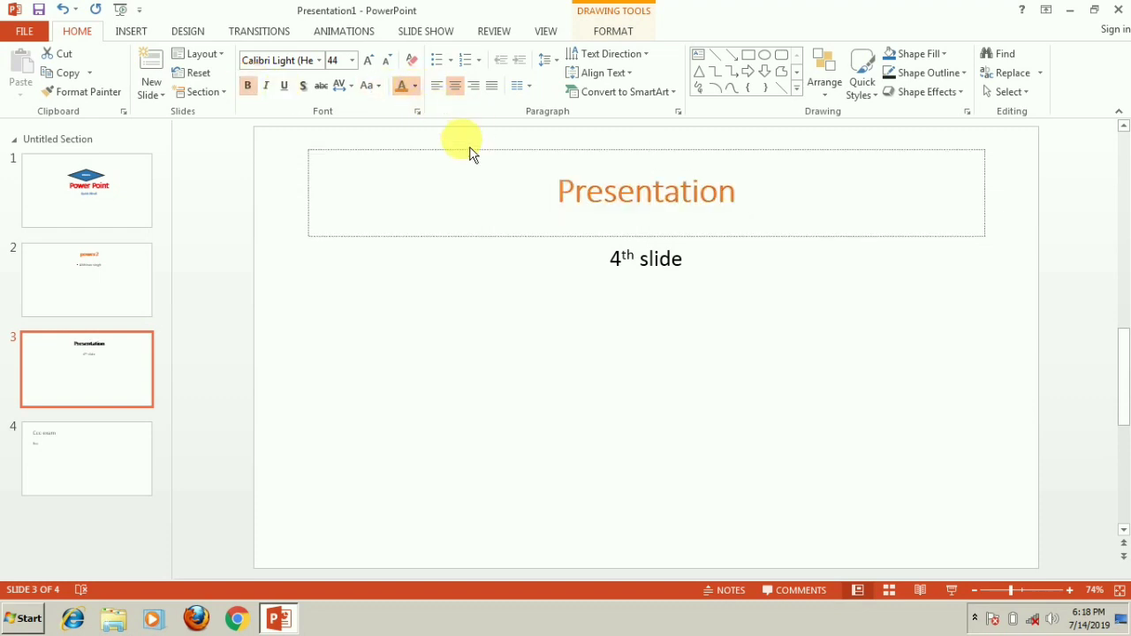
left_click(417, 221)
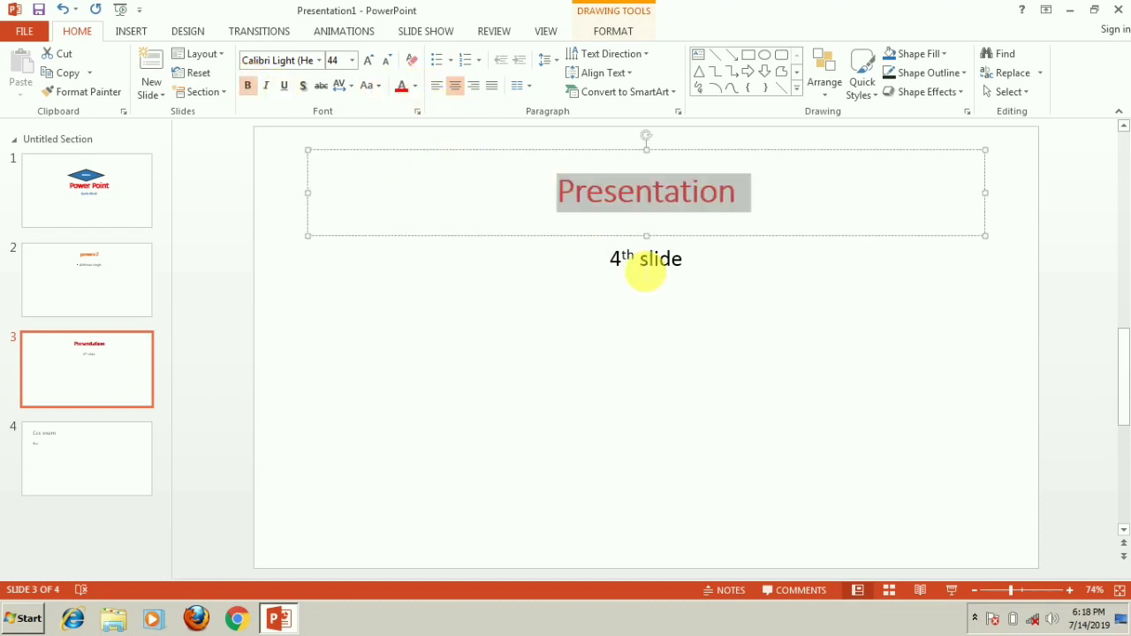
Step: Make the '4th slide' body text bold and red
double_click(640, 259)
left_click_drag(608, 263, 725, 270)
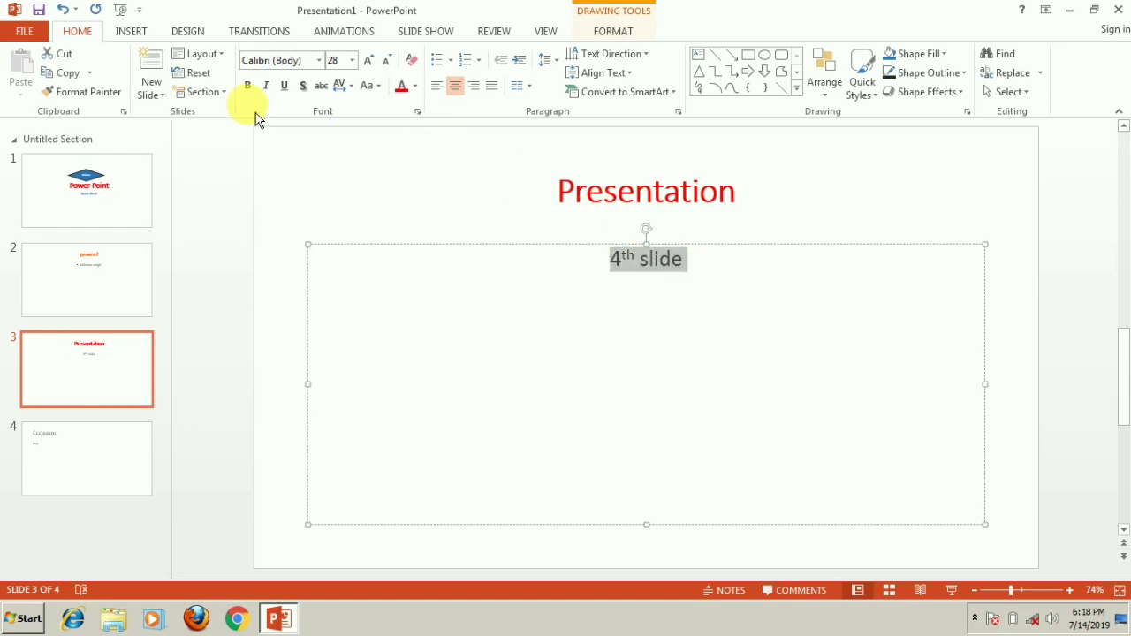
left_click(248, 86)
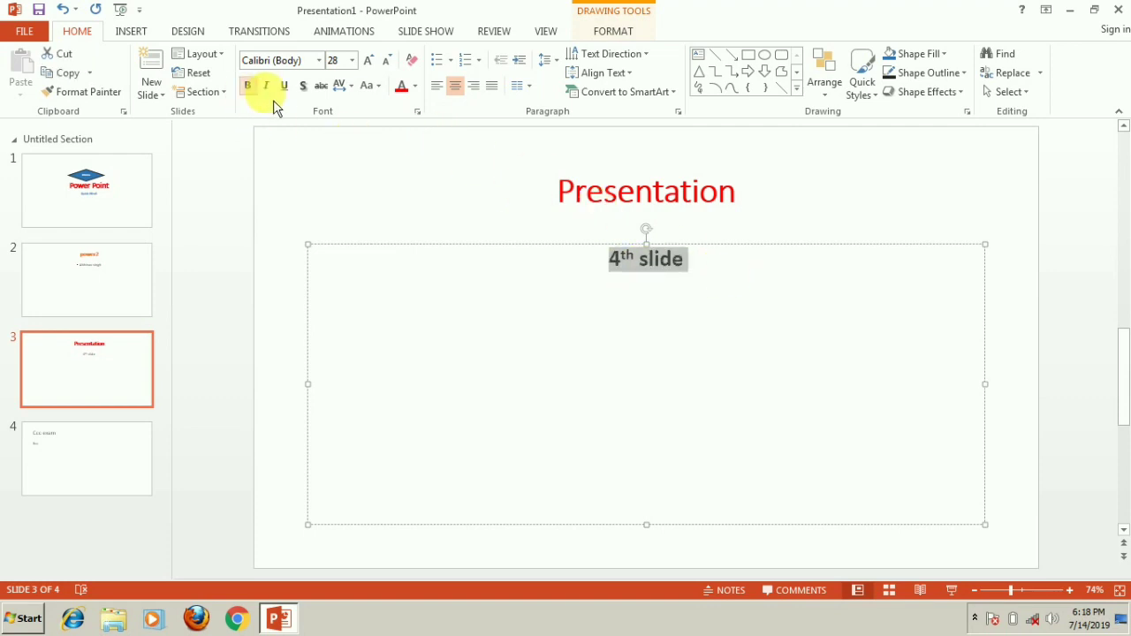
left_click(402, 88)
left_click(460, 318)
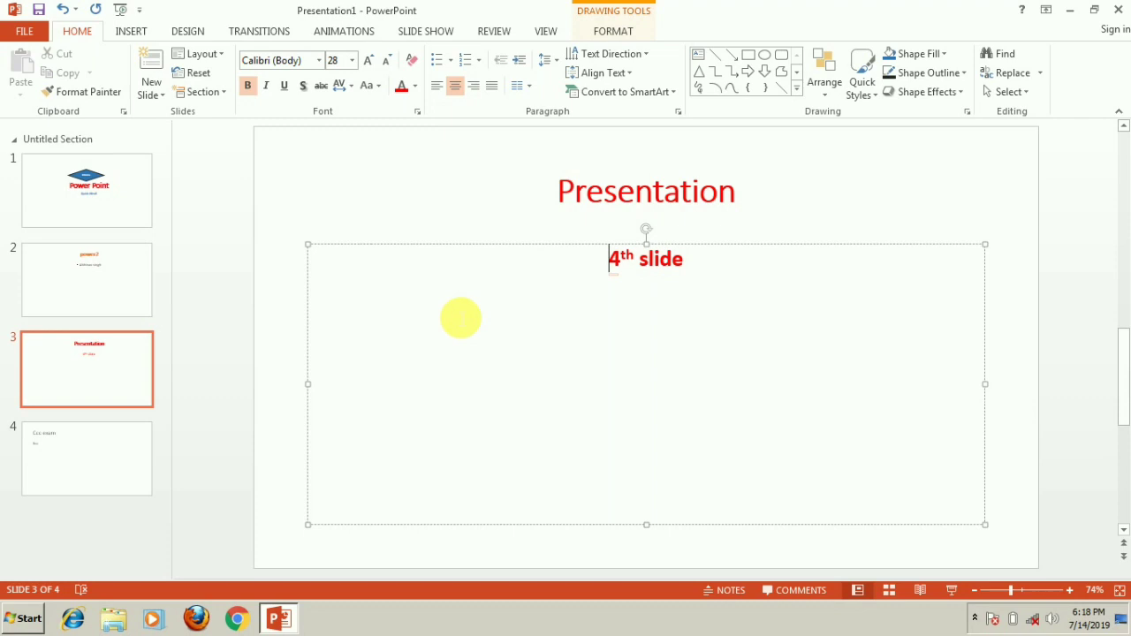
left_click(131, 32)
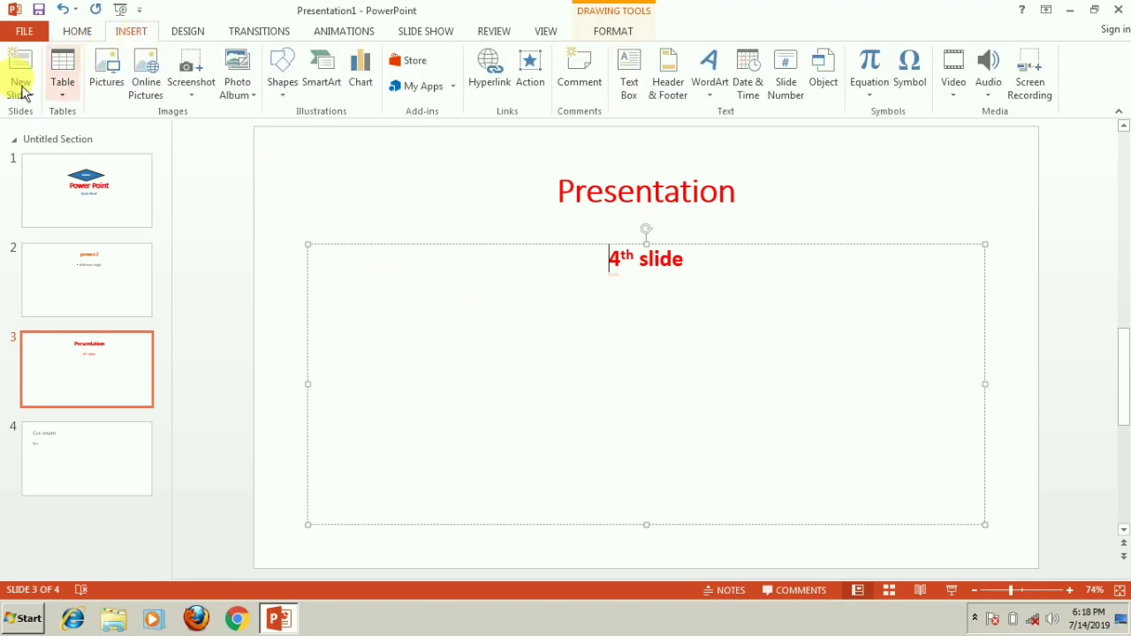
Step: Insert a blank 5-column by 3-row table on the Presentation slide, then deselect it
left_click(75, 83)
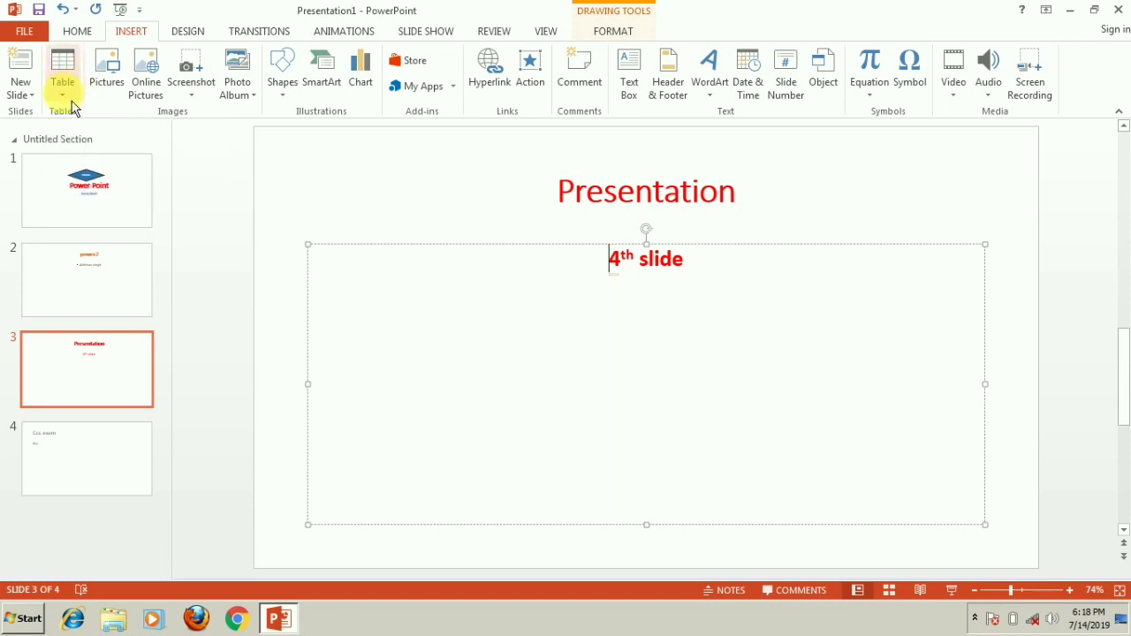
left_click(67, 93)
left_click(130, 180)
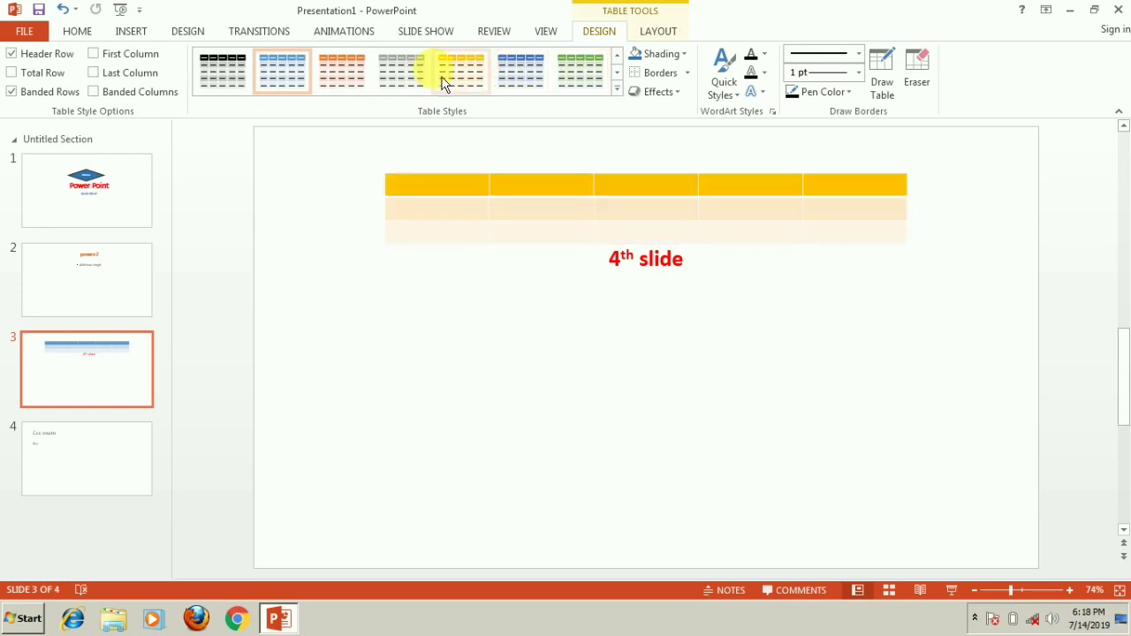
left_click(323, 175)
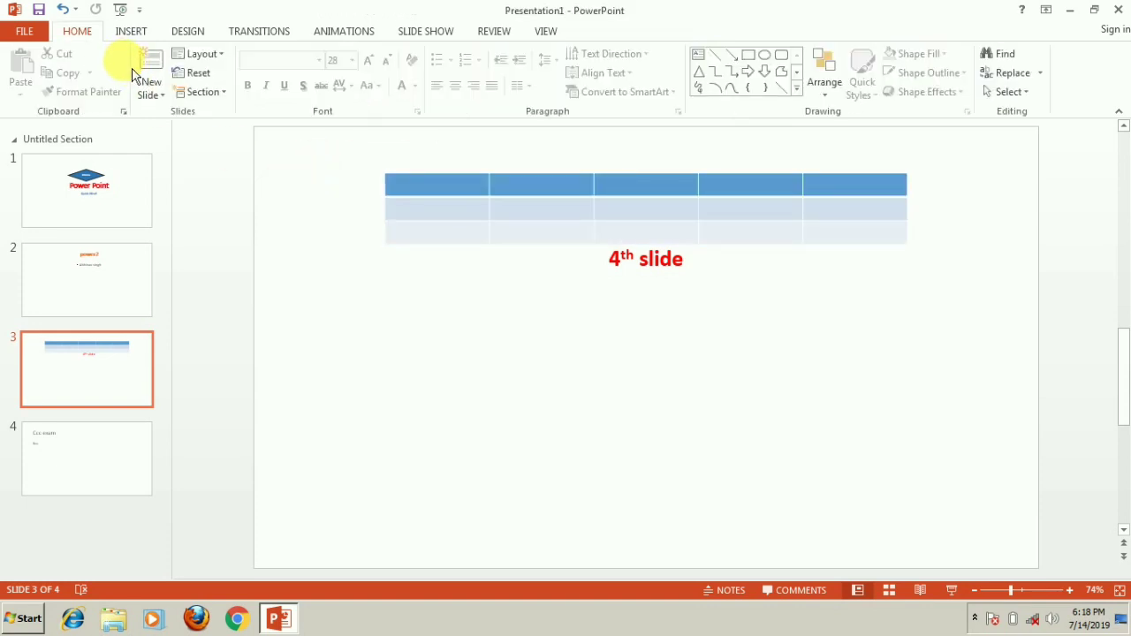
left_click(131, 33)
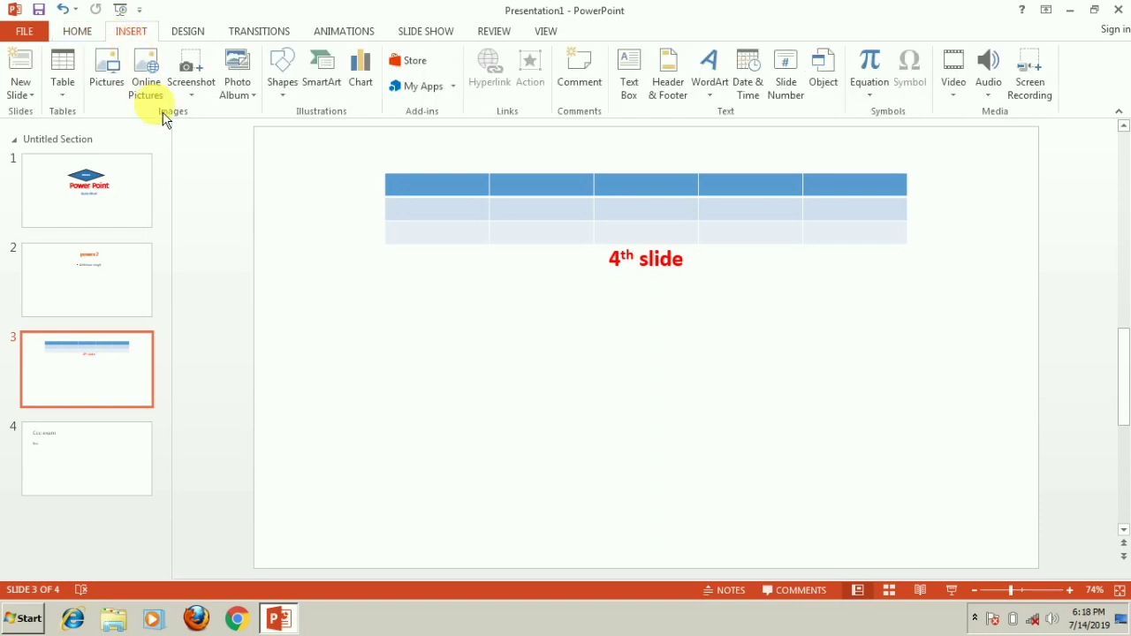
left_click(104, 75)
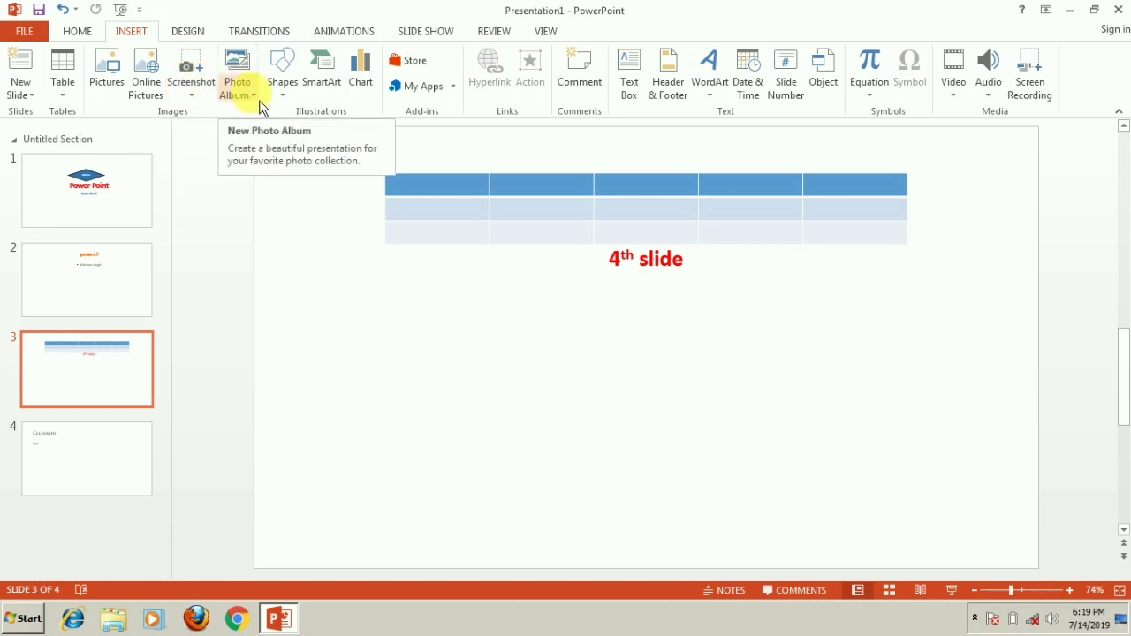
left_click(329, 89)
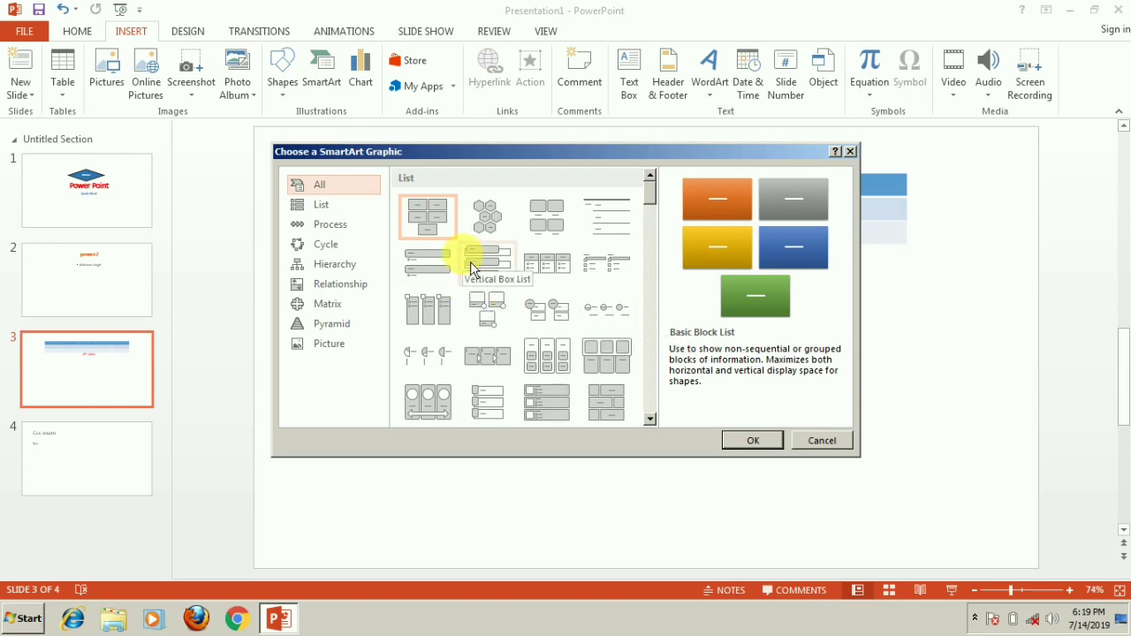
left_click(431, 235)
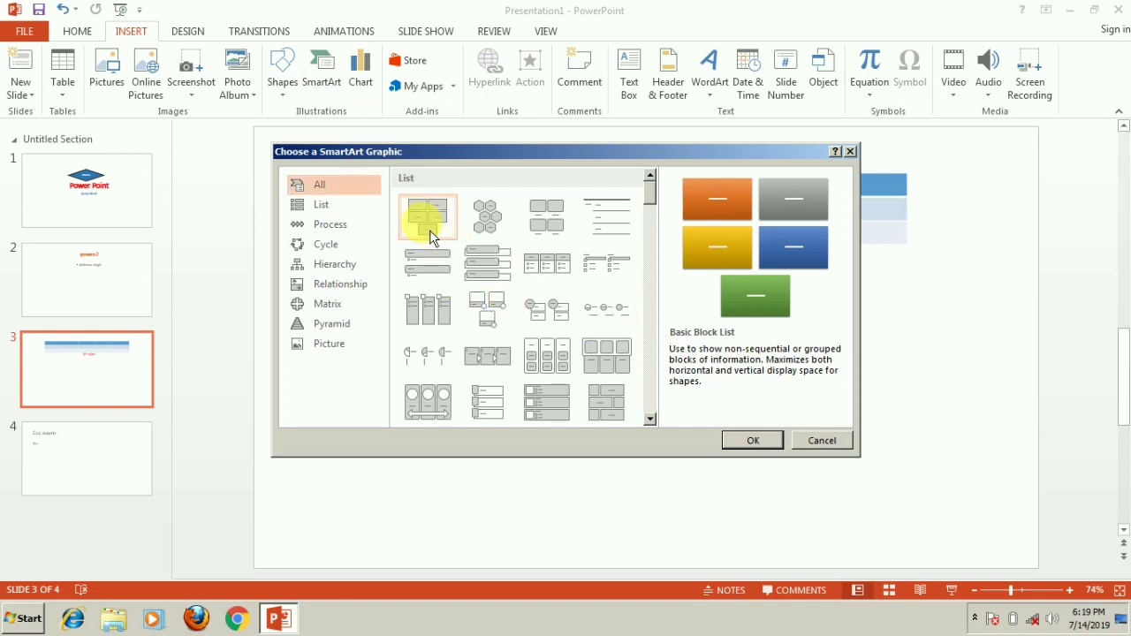
left_click(740, 440)
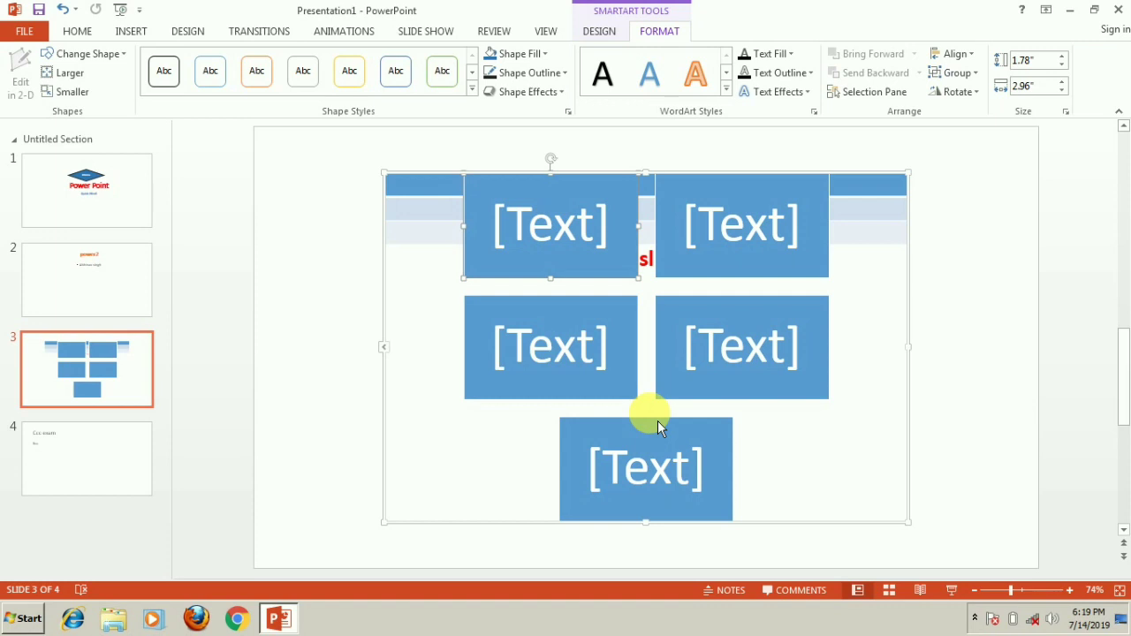
key("ctrl+z")
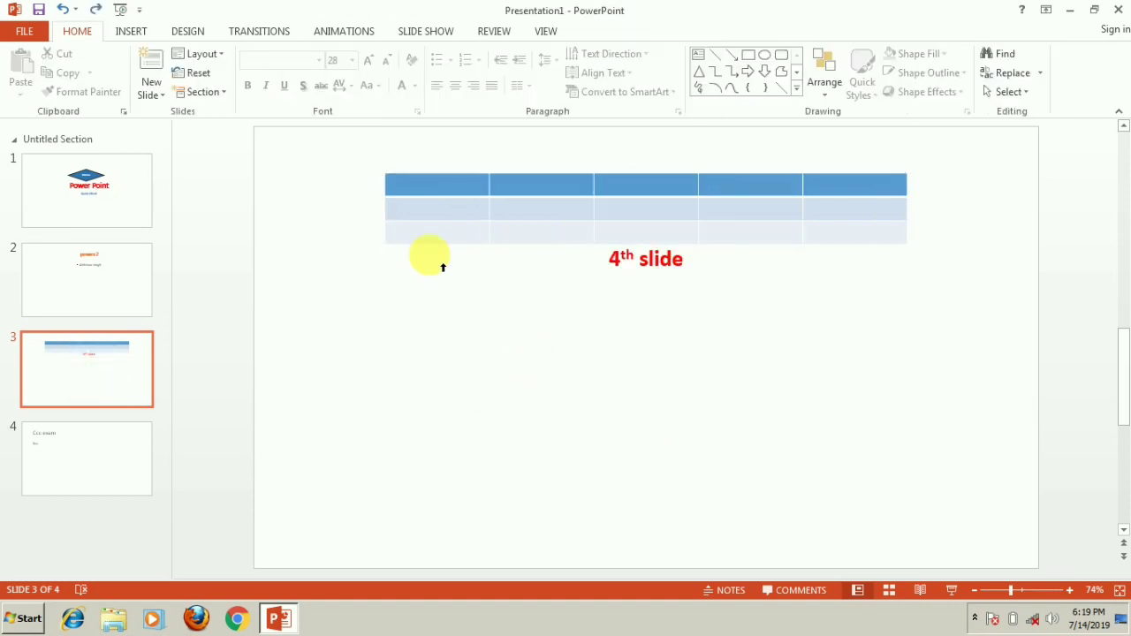
Step: Switch the ribbon to the Insert commands
left_click(130, 30)
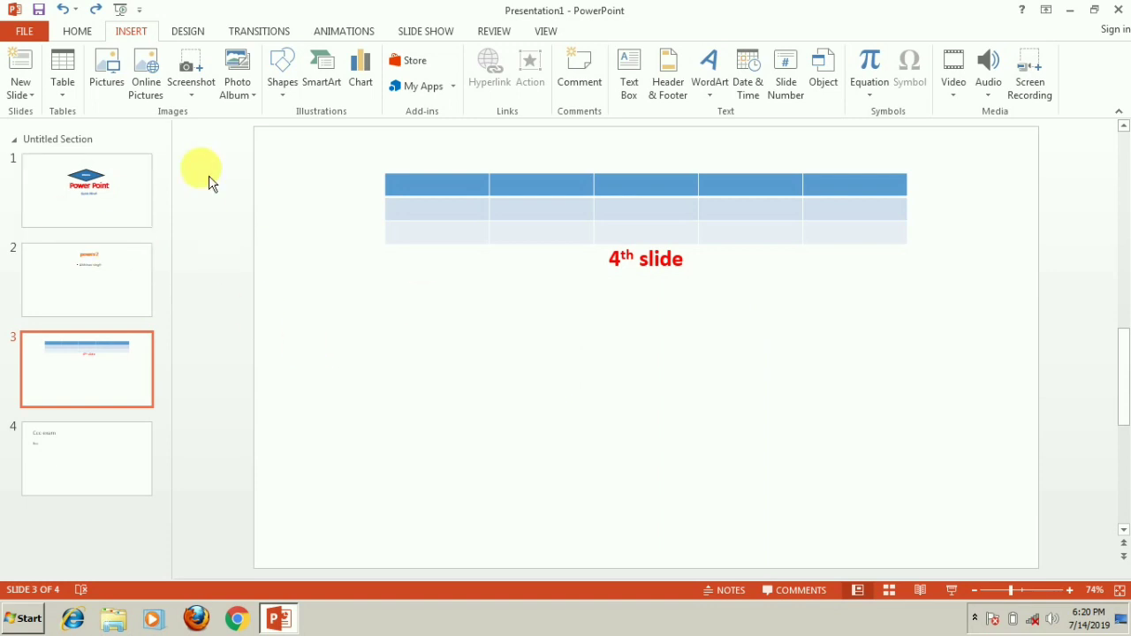
Step: Apply the green Facet theme to all four slides and return to the title slide
left_click(196, 29)
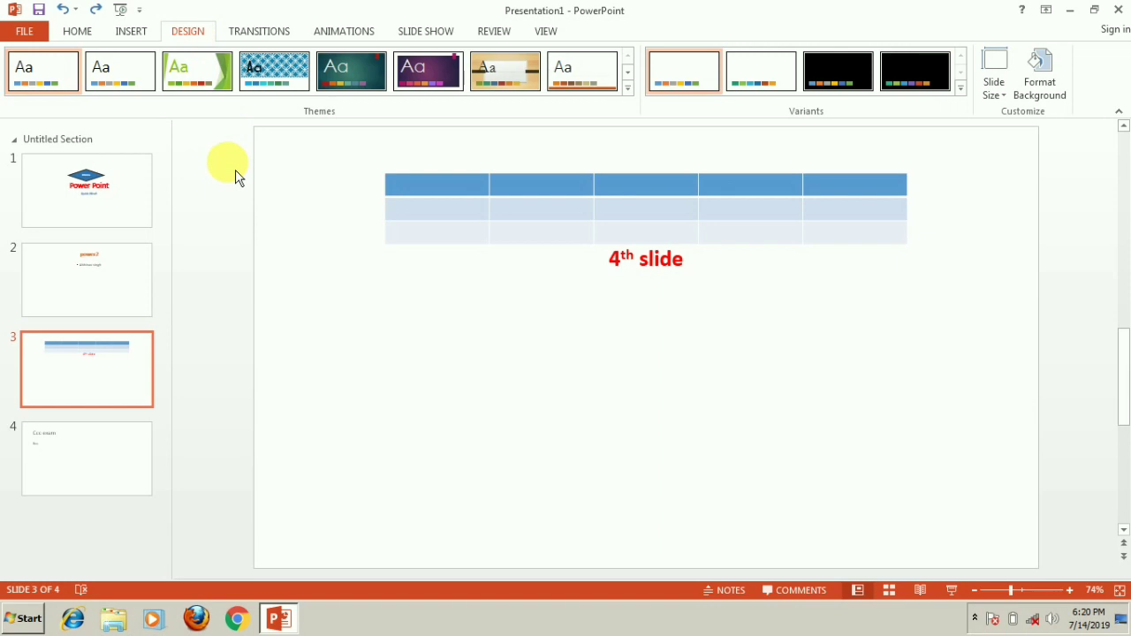
left_click(116, 83)
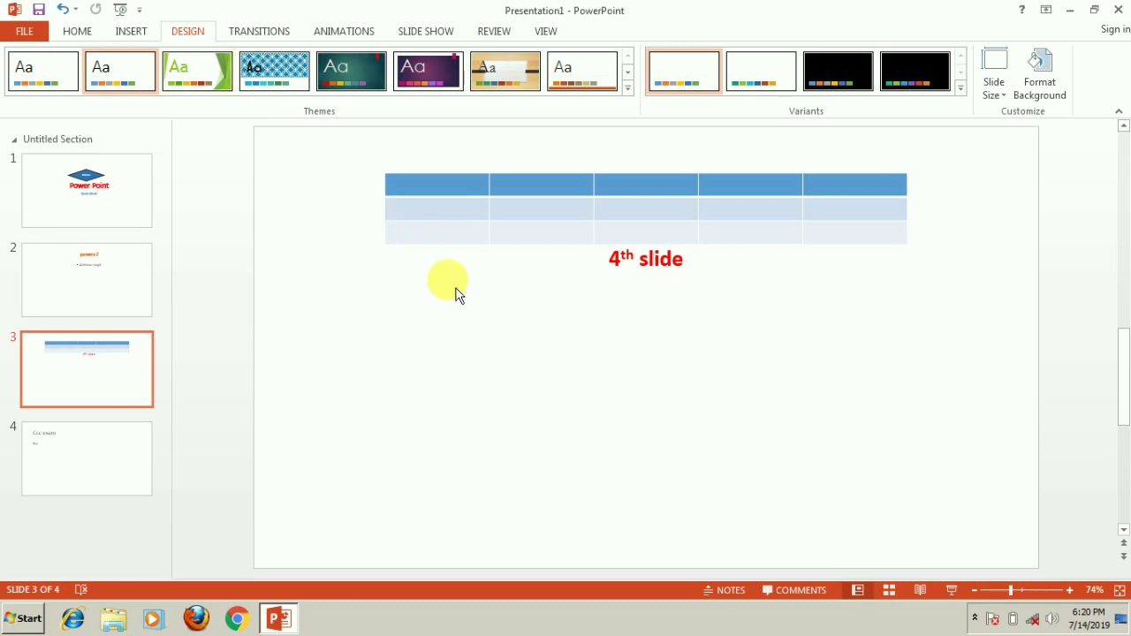
left_click(197, 79)
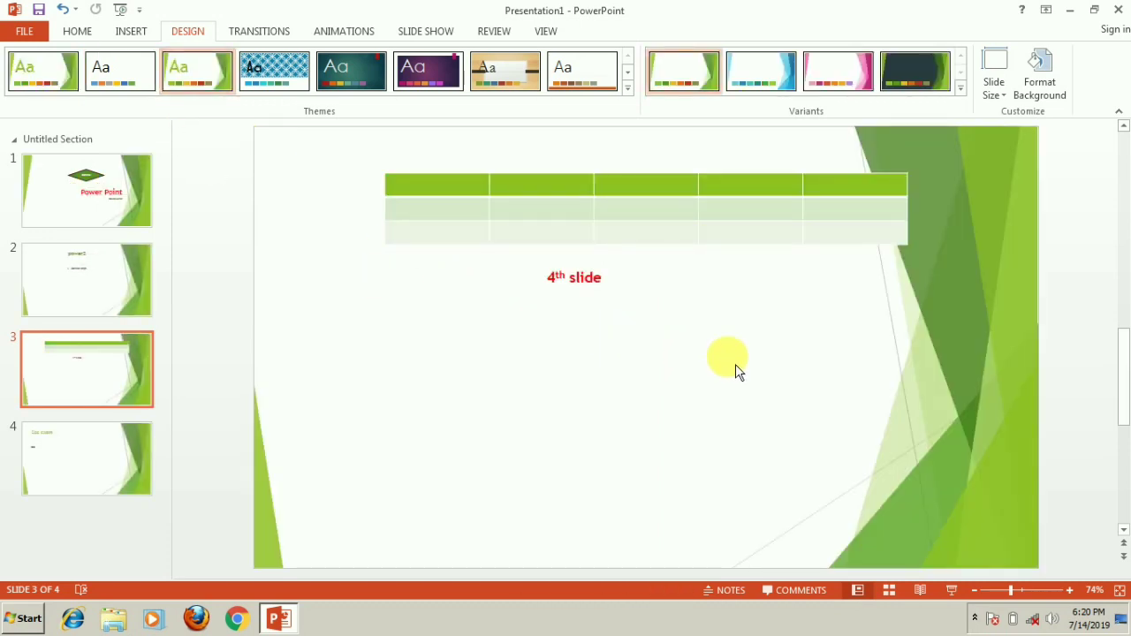
left_click(106, 199)
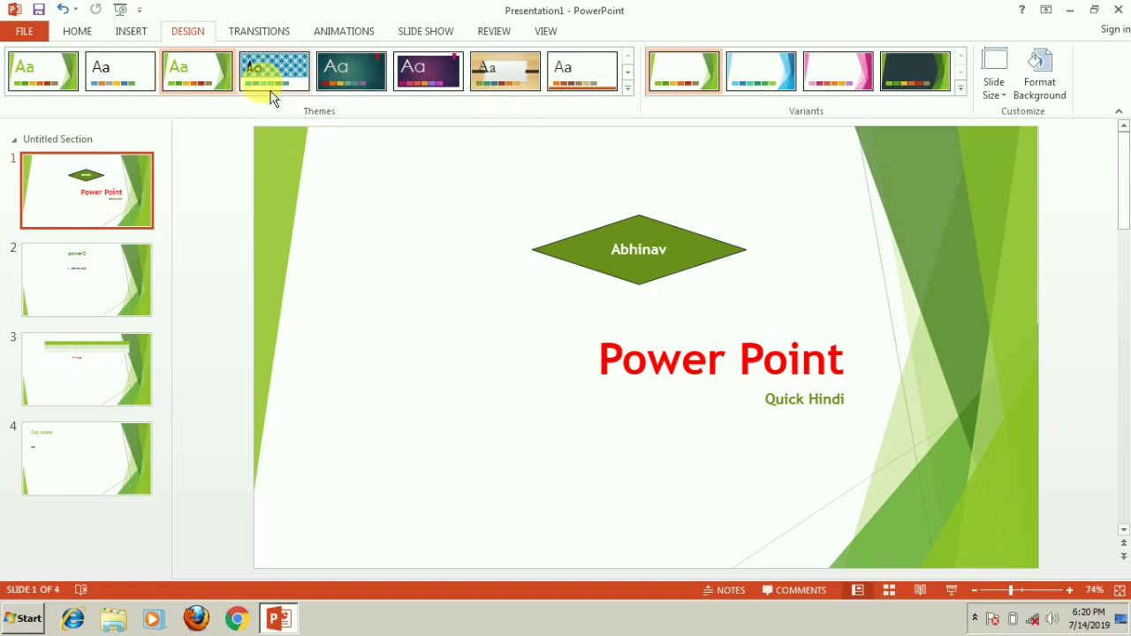
left_click(261, 33)
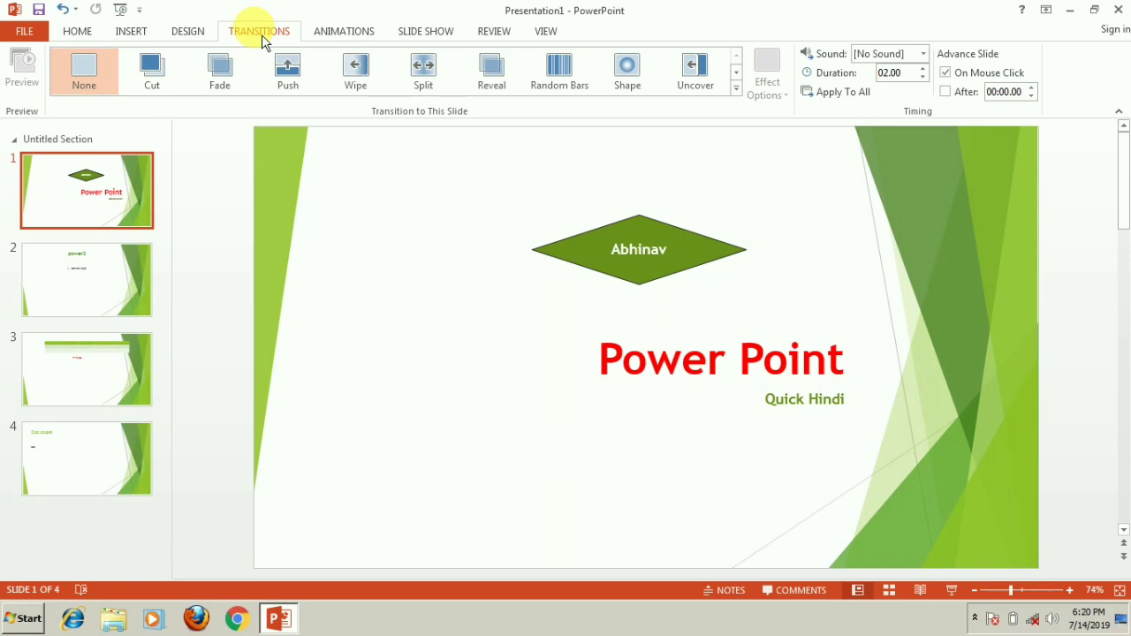
left_click(340, 31)
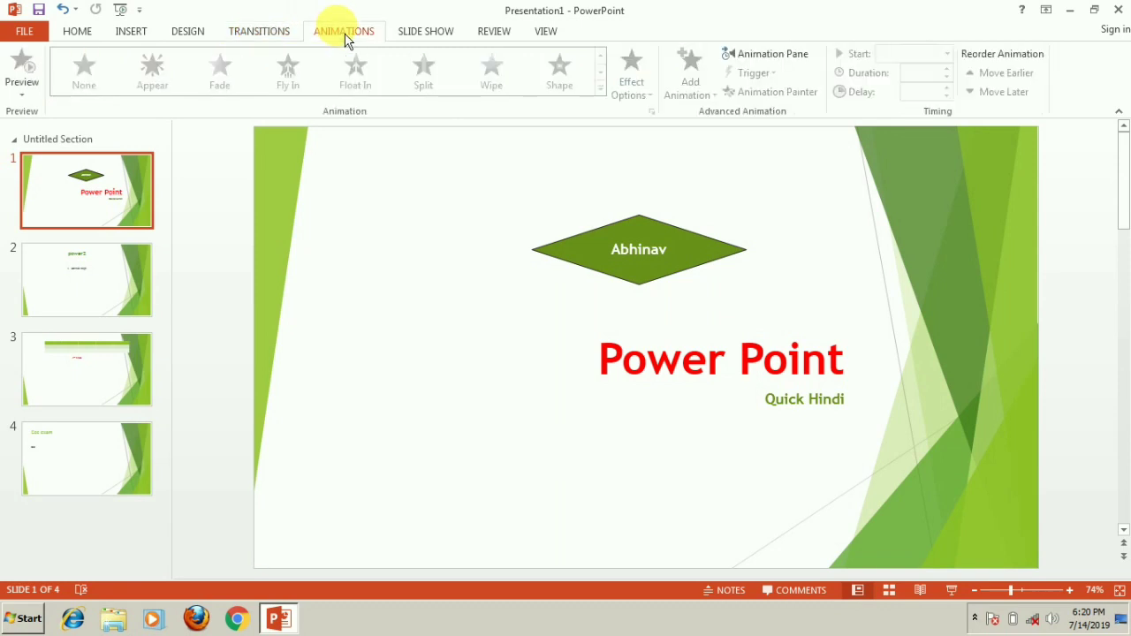
left_click(428, 40)
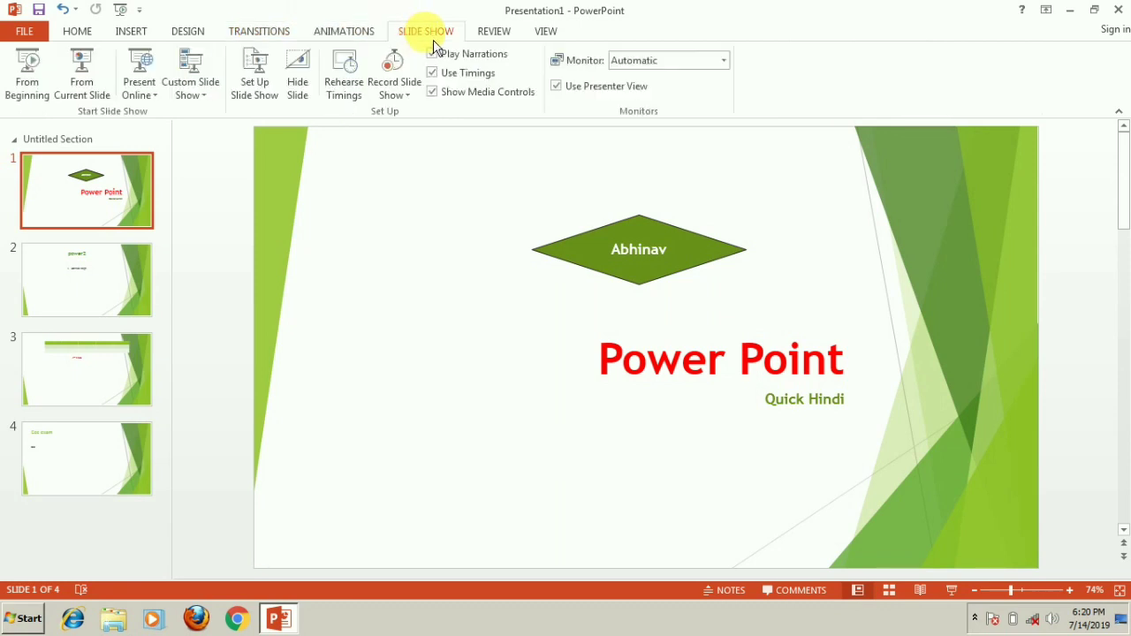
left_click(518, 39)
left_click(564, 37)
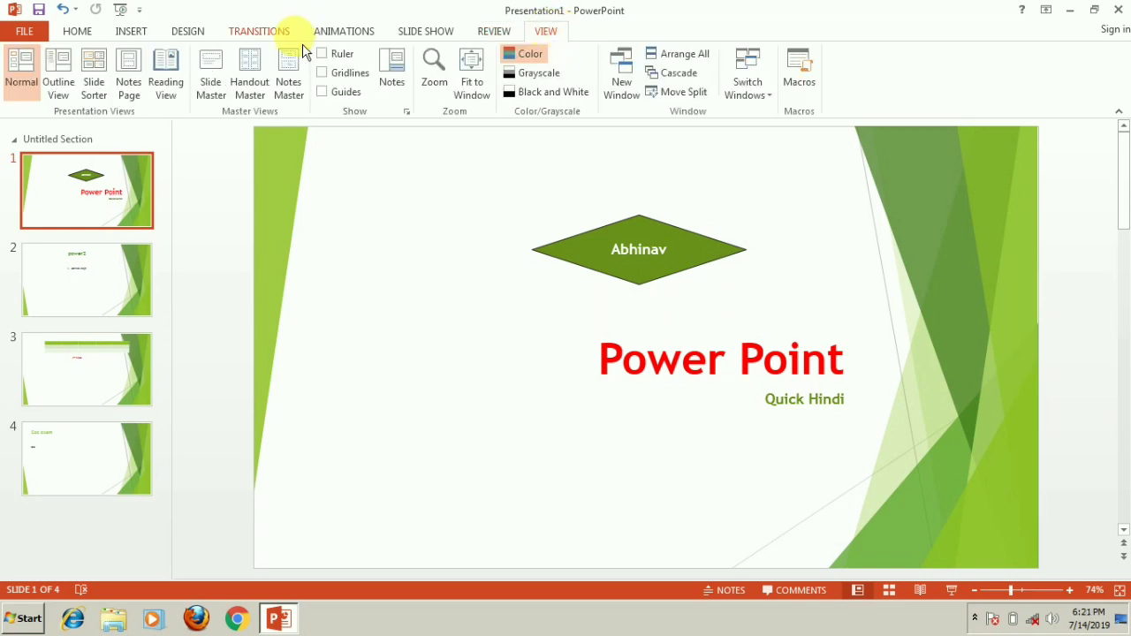
left_click(189, 35)
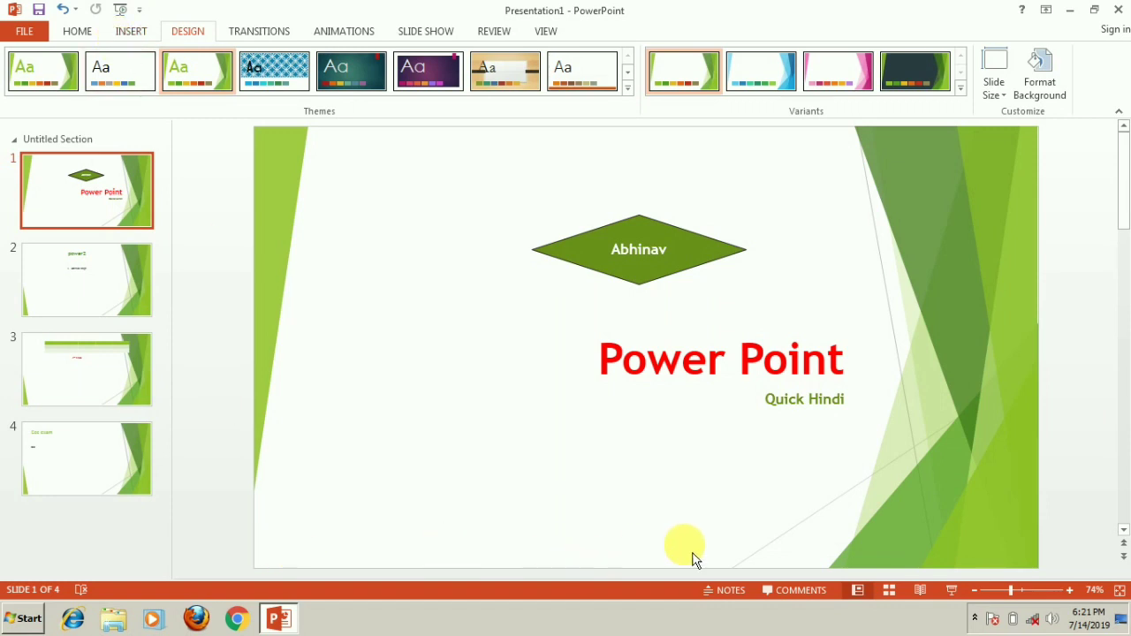
left_click(77, 33)
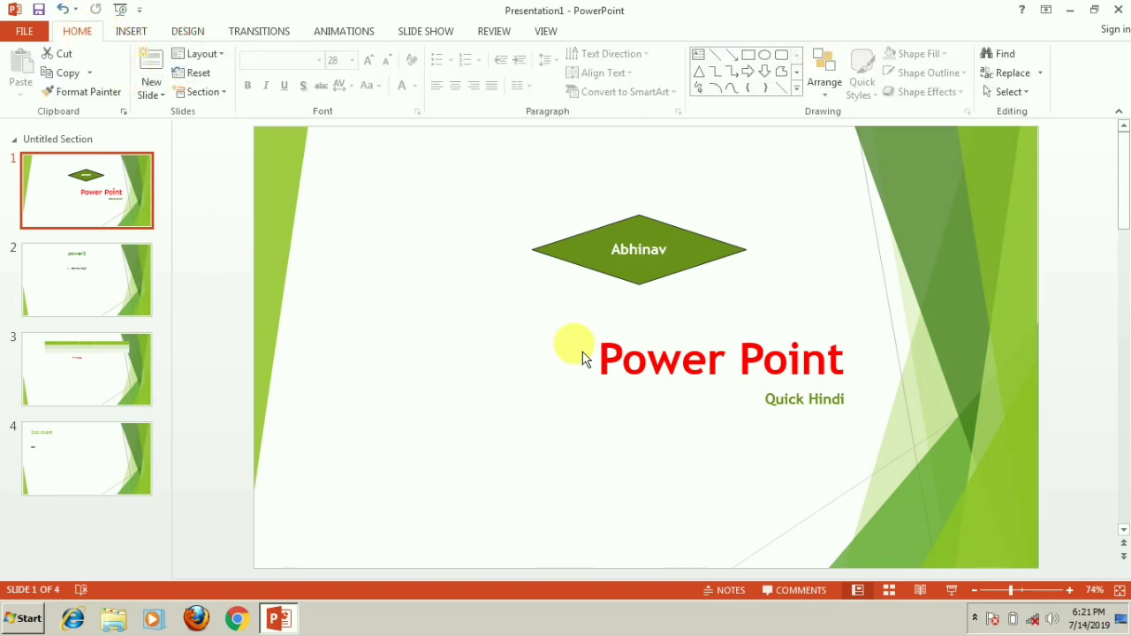
Step: Run the slide show through power2, the table slide and Ccc exam, then exit
left_click(954, 592)
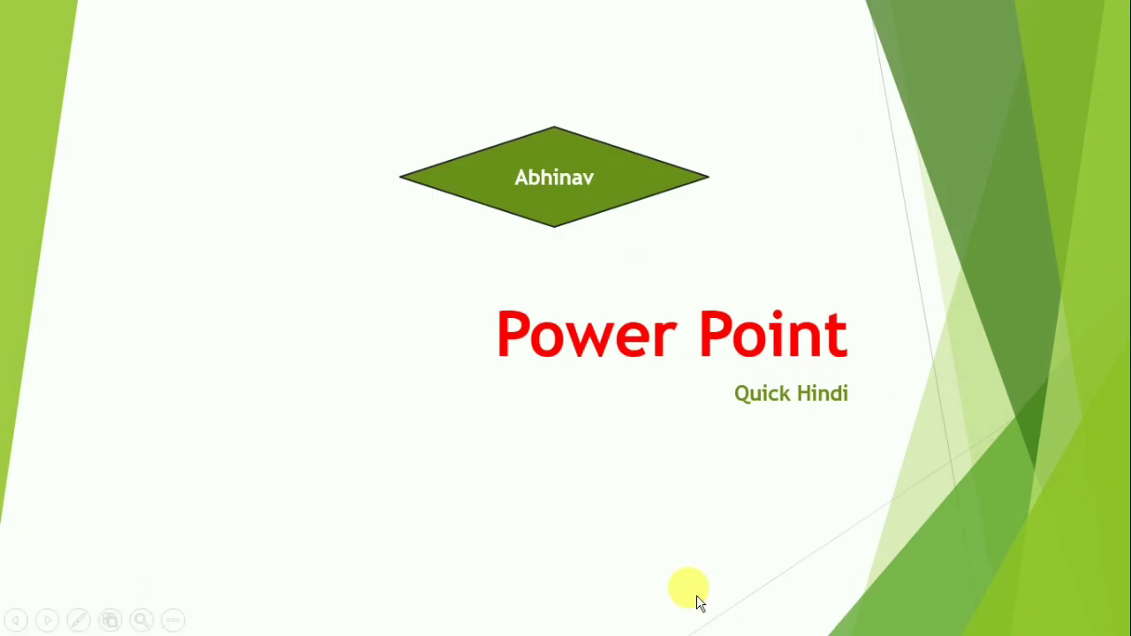
left_click(697, 602)
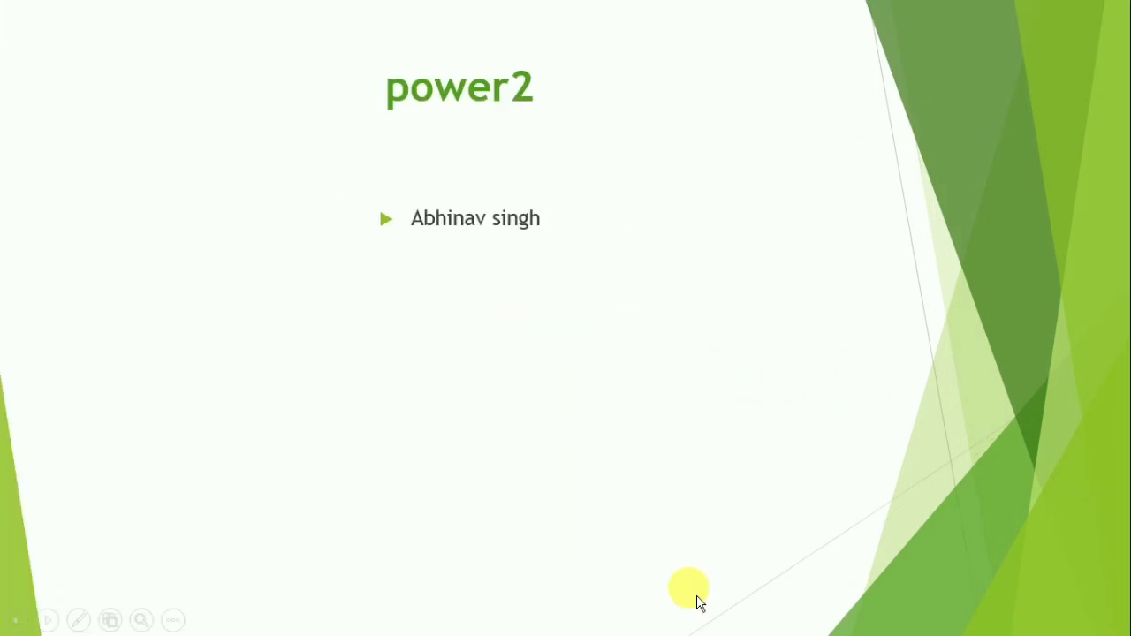
left_click(644, 484)
left_click(644, 482)
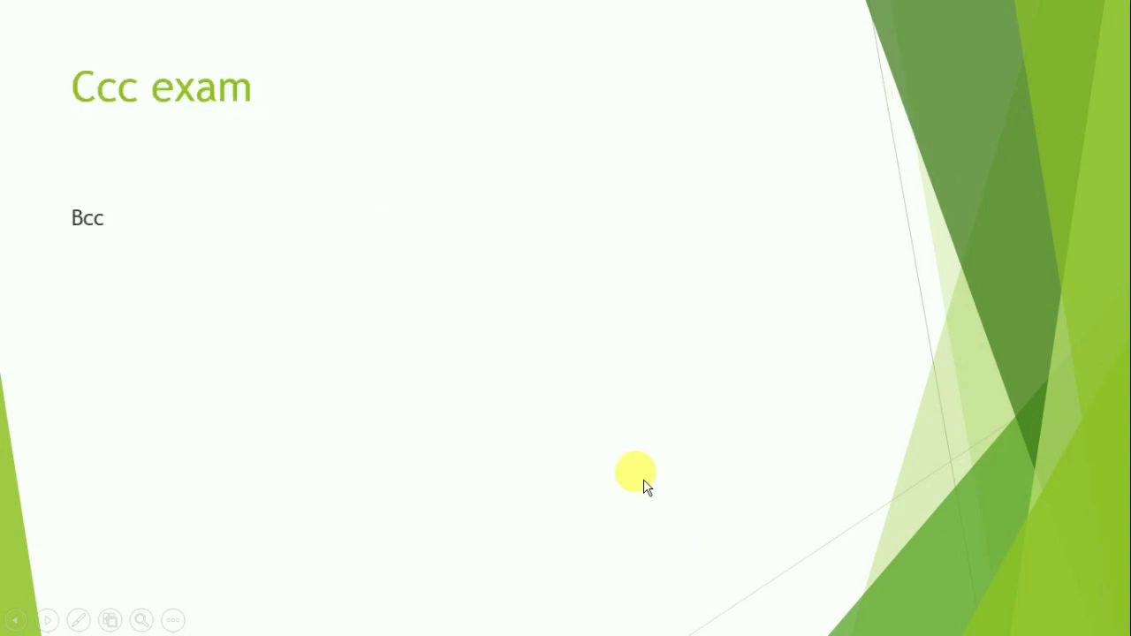
left_click(643, 479)
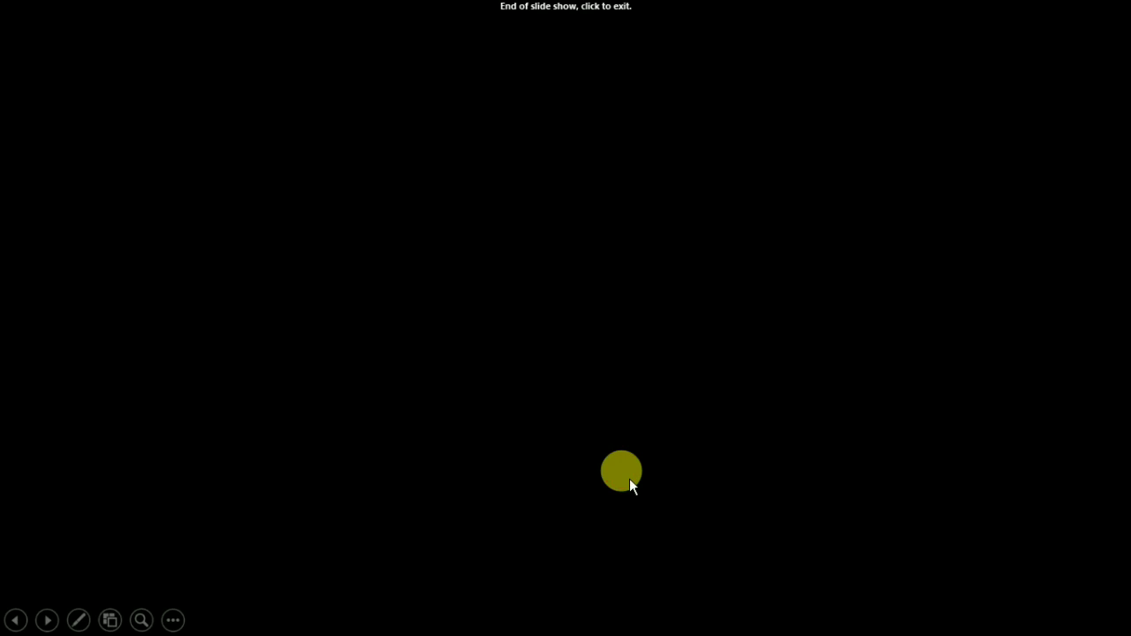
left_click(630, 481)
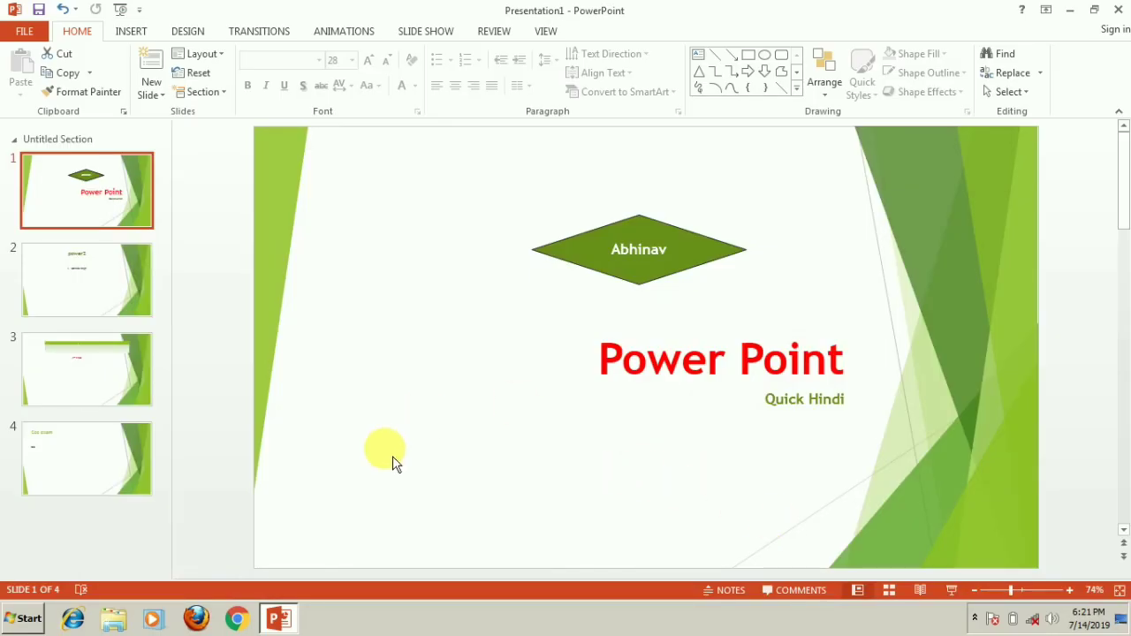